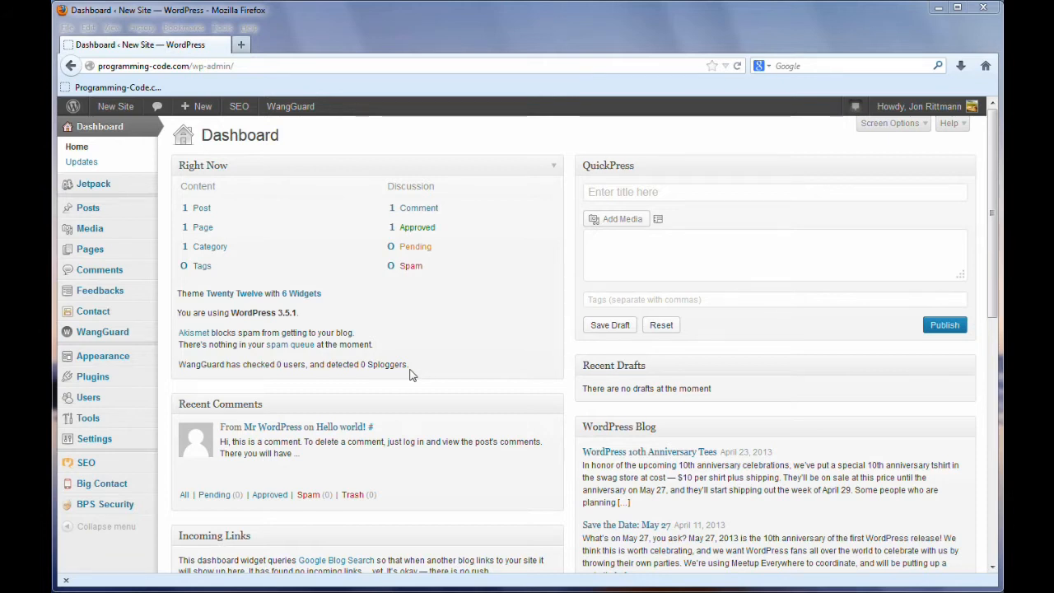
# Open the live customizer for the current Twenty Twelve theme.
pyautogui.click(111, 357)
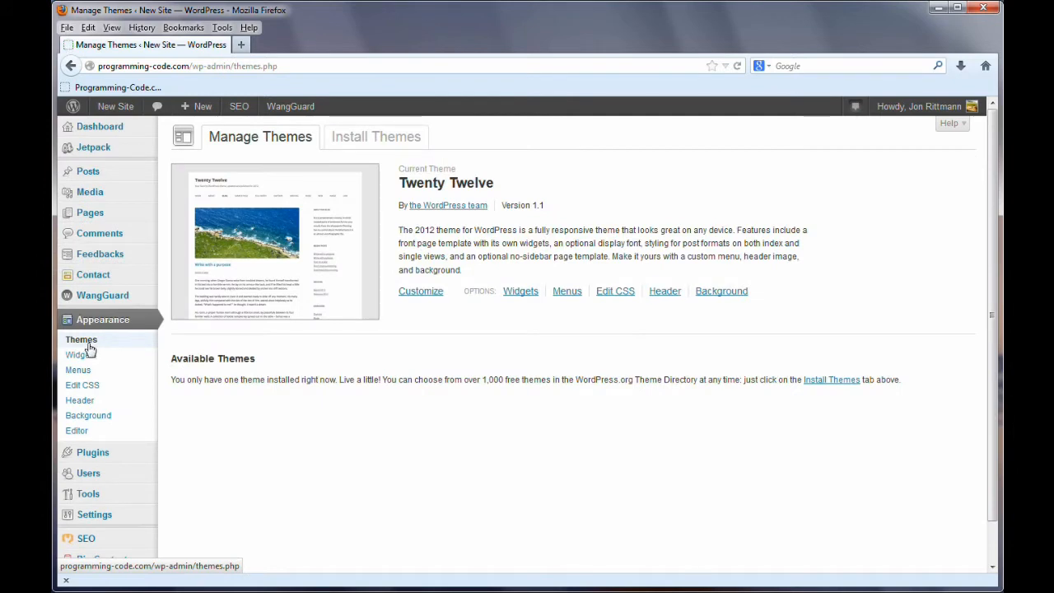
pyautogui.click(89, 349)
pyautogui.click(420, 292)
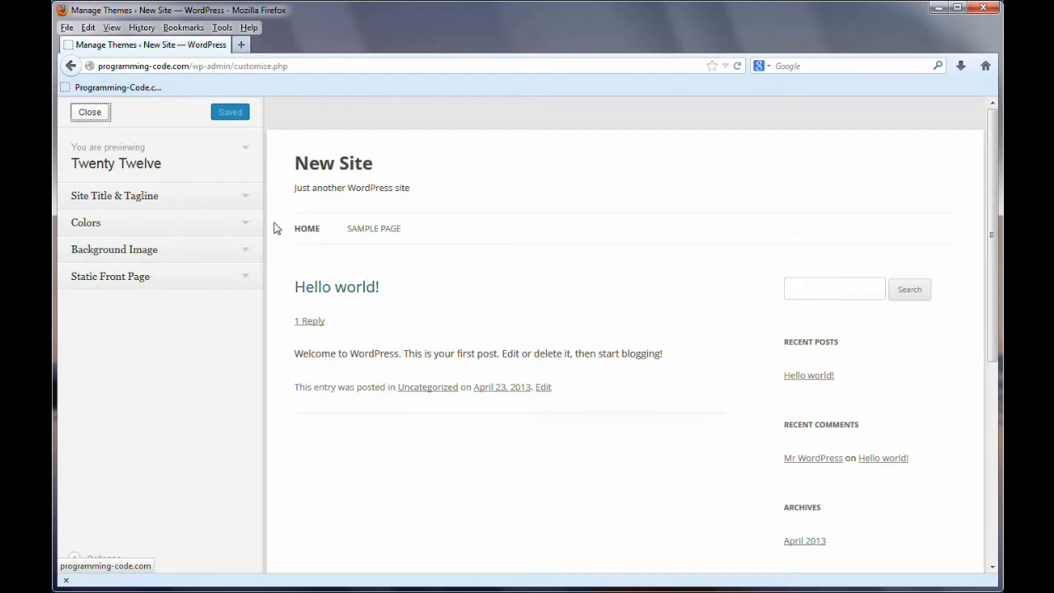
# Set the site title to "A New Exciting Site" and the tagline to "A sample Web".
pyautogui.click(242, 206)
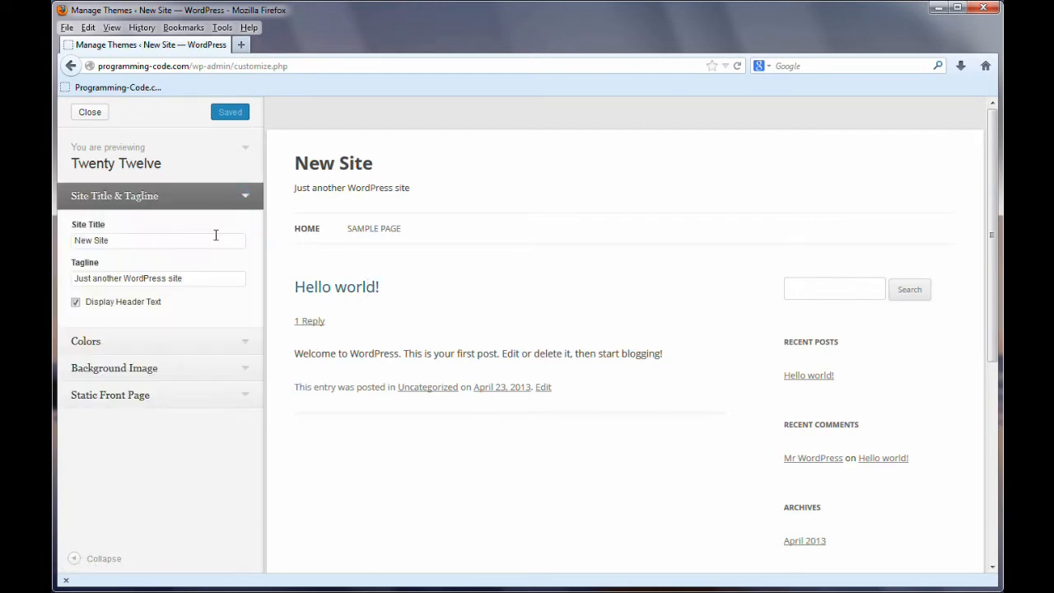
pyautogui.tripleClick(141, 240)
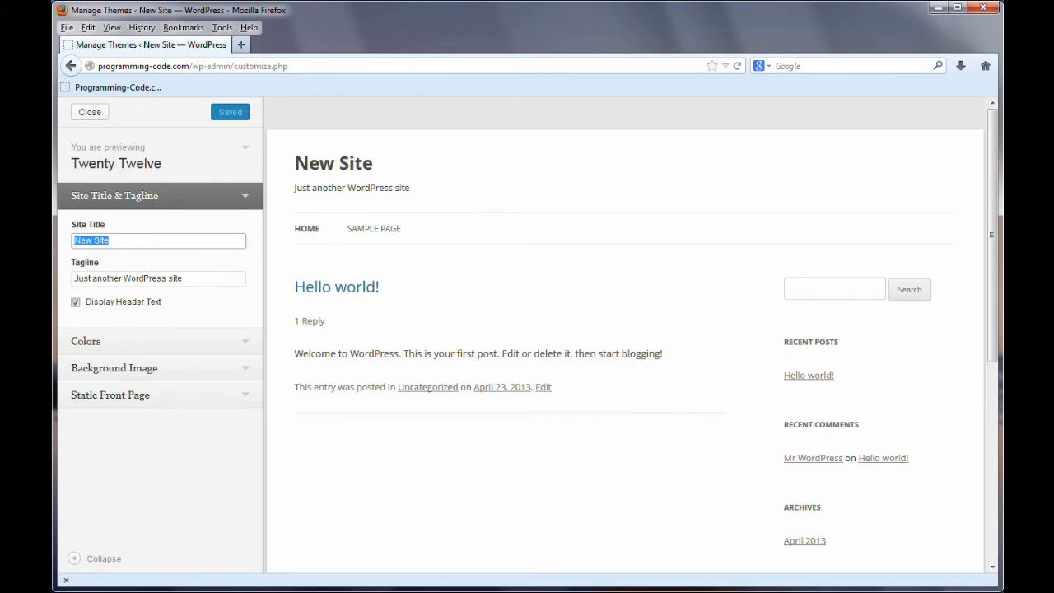
pyautogui.write('A New')
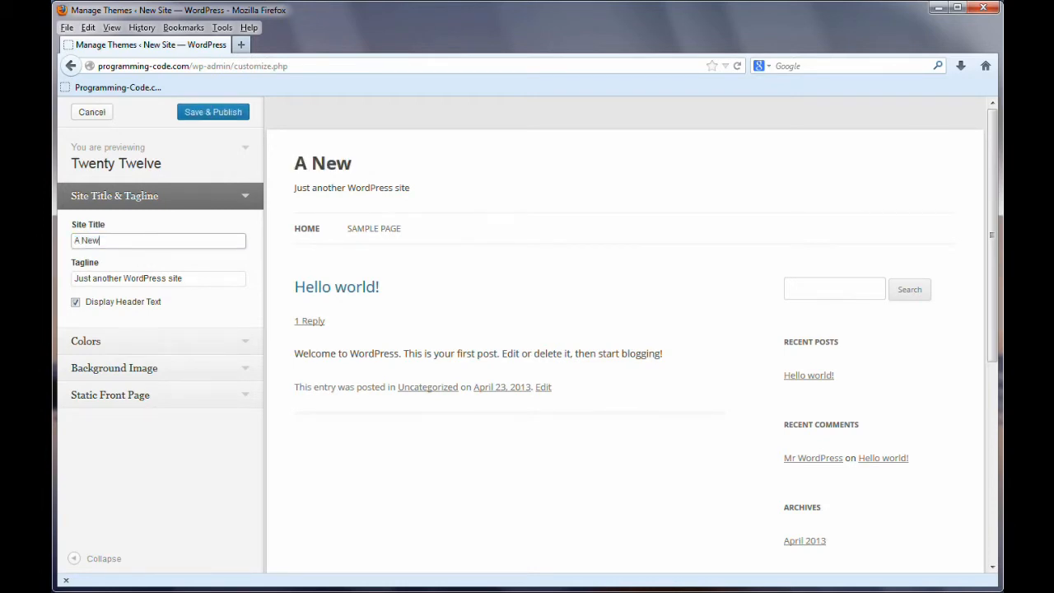
pyautogui.write(' Exciting Site')
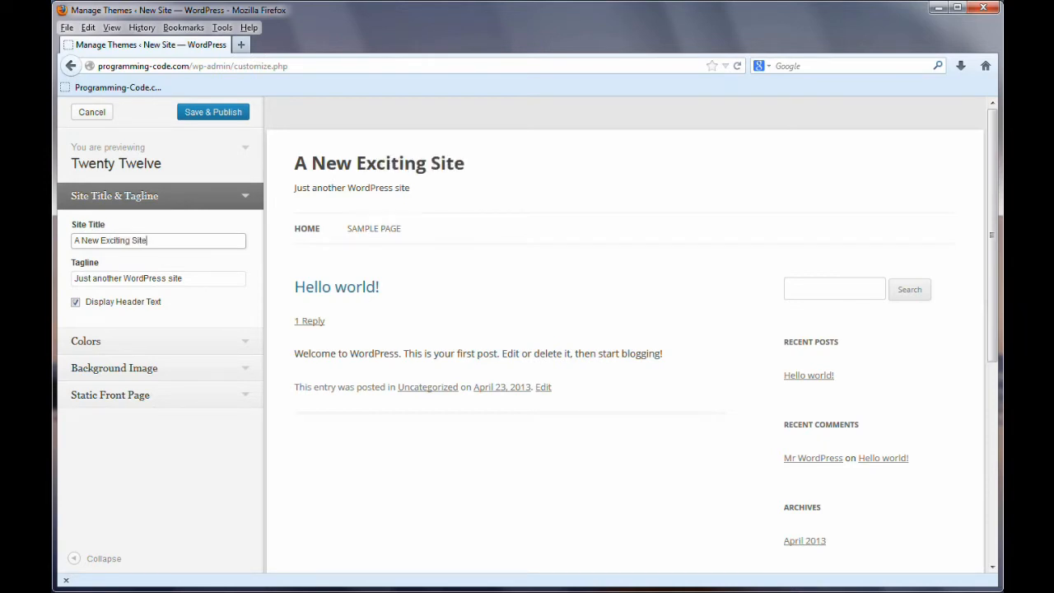
pyautogui.press('Tab')
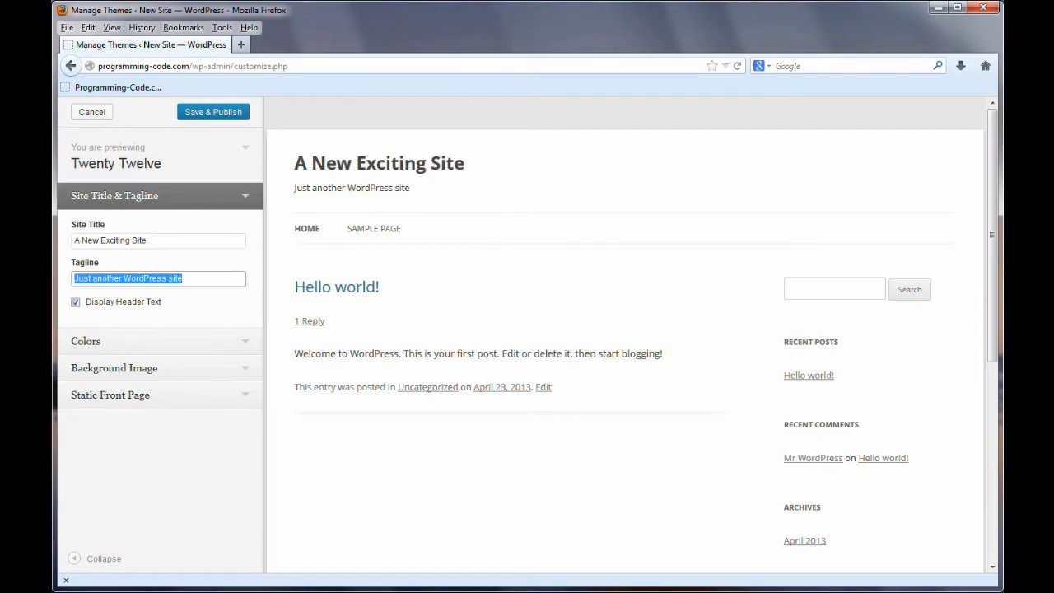
pyautogui.write('A ')
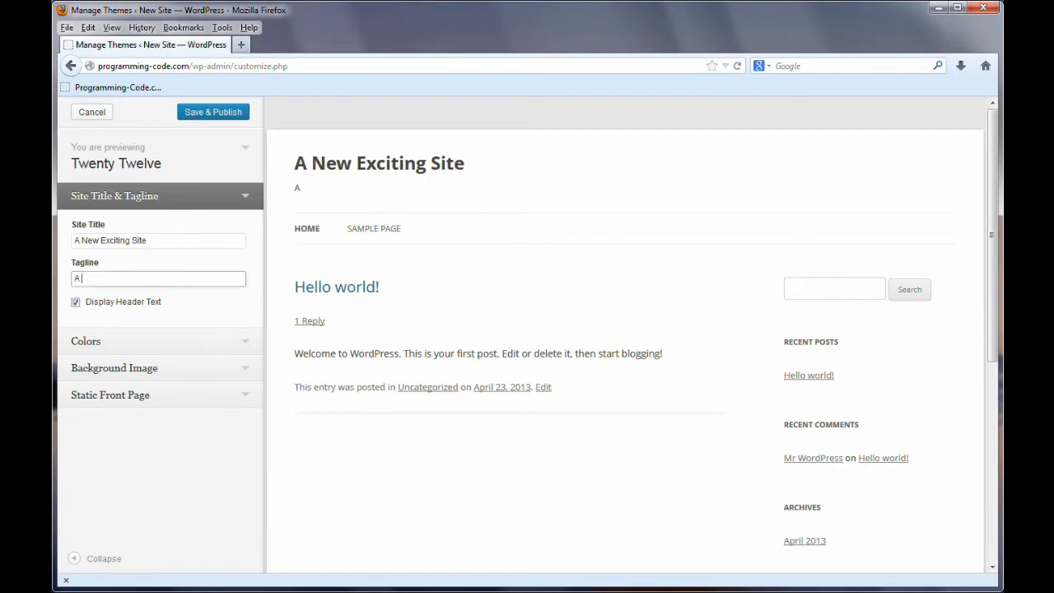
pyautogui.write('sample Web')
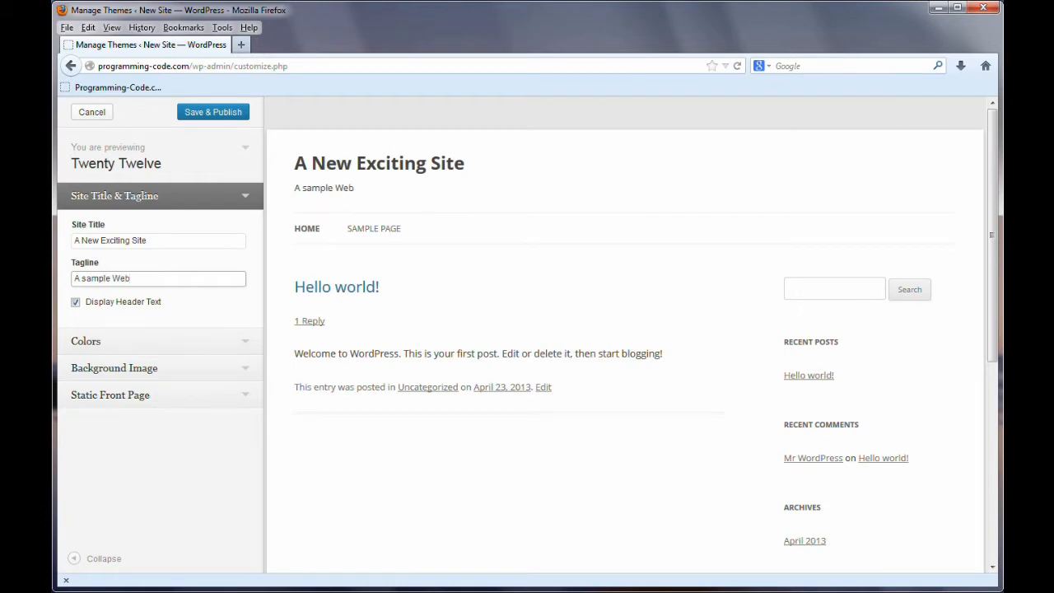
# Set the header text color to orange #dd9933 and the background color to a pale orange, #ddc59f.
pyautogui.click(245, 343)
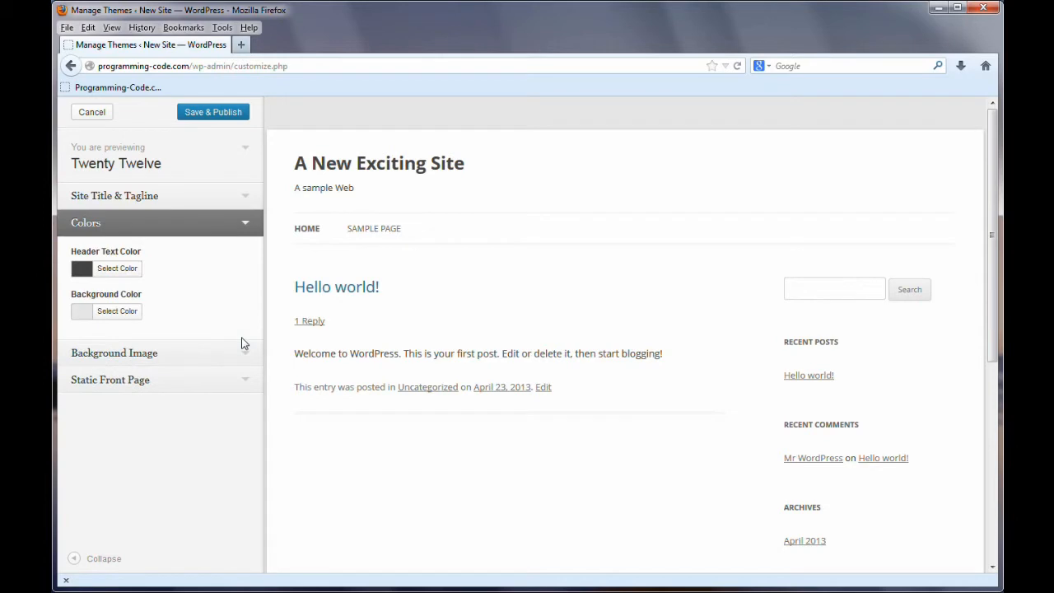
pyautogui.click(115, 267)
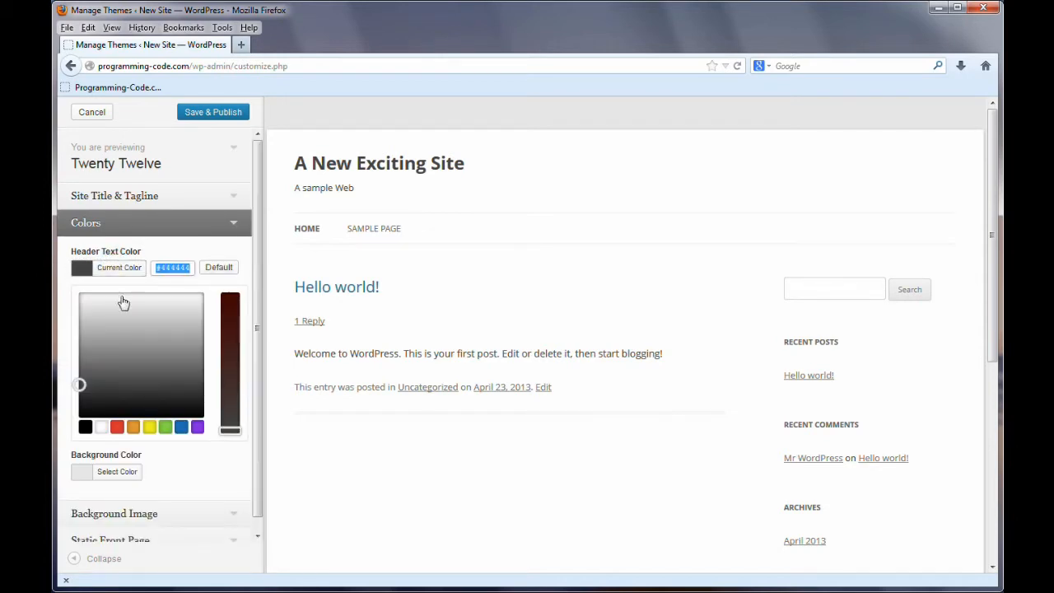
pyautogui.click(133, 427)
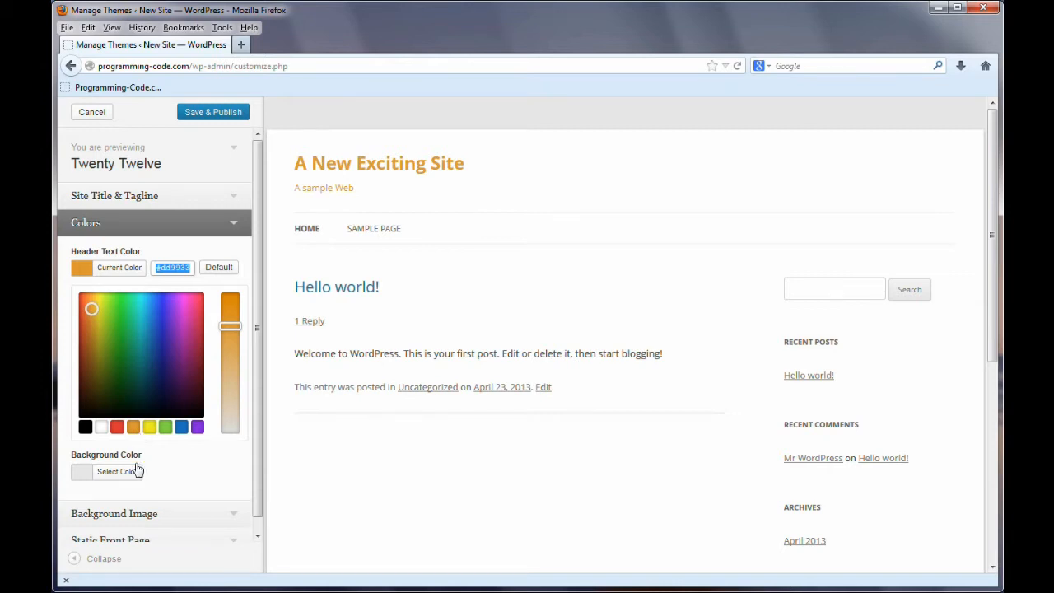
pyautogui.click(126, 473)
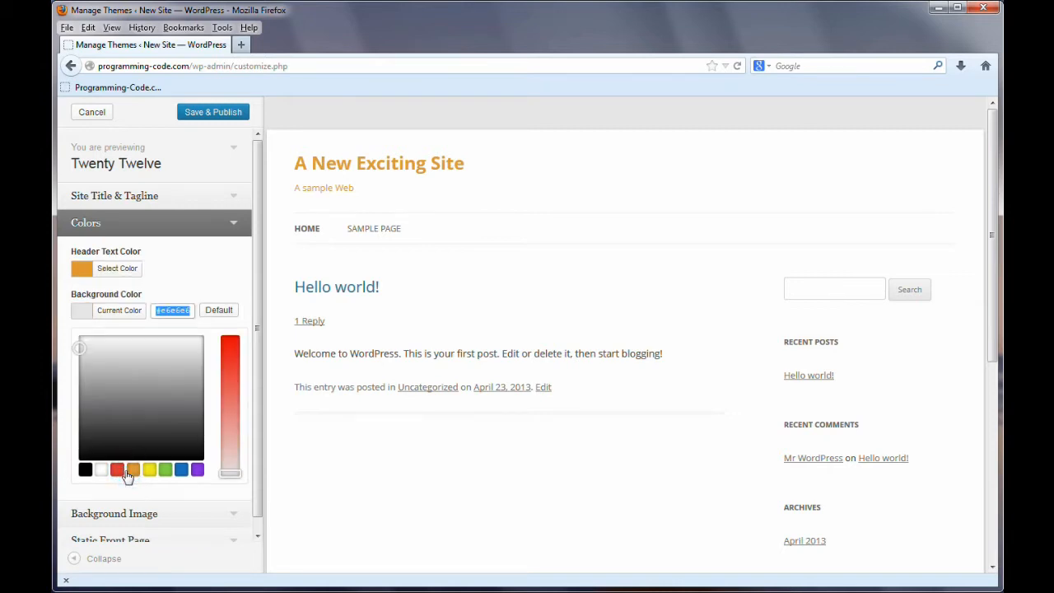
pyautogui.click(133, 470)
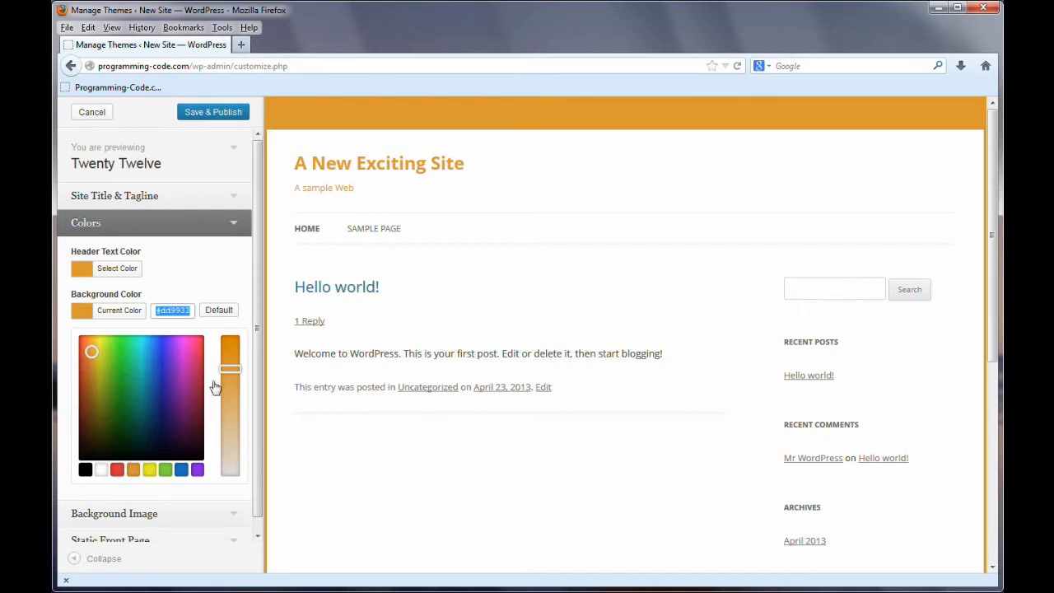
pyautogui.moveTo(226, 368); pyautogui.dragTo(230, 436)
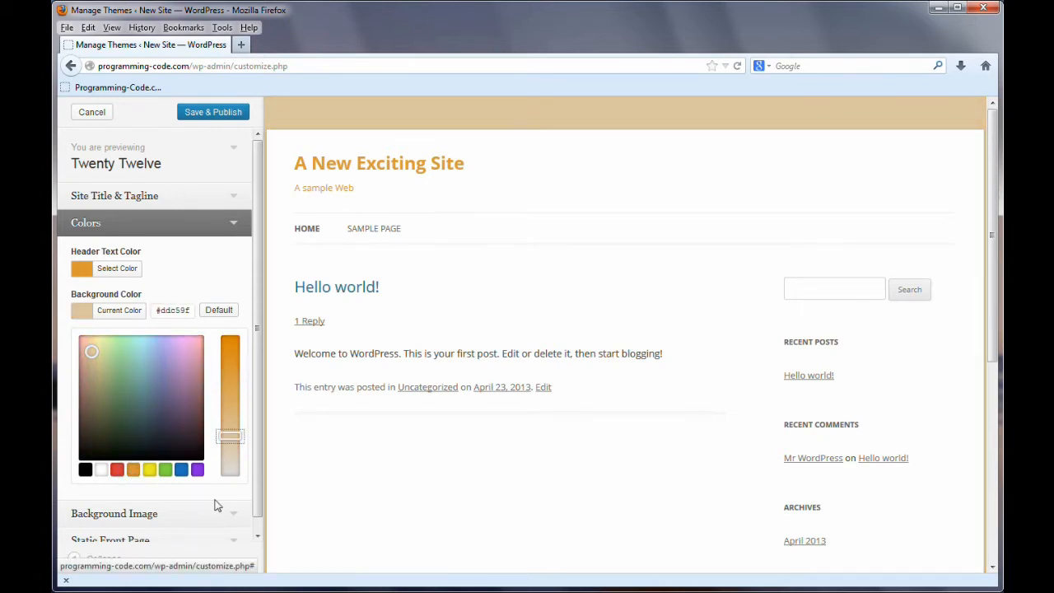
# Set the front page to display a static page and check which pages are offered as the front page.
pyautogui.moveTo(256, 506); pyautogui.dragTo(262, 525)
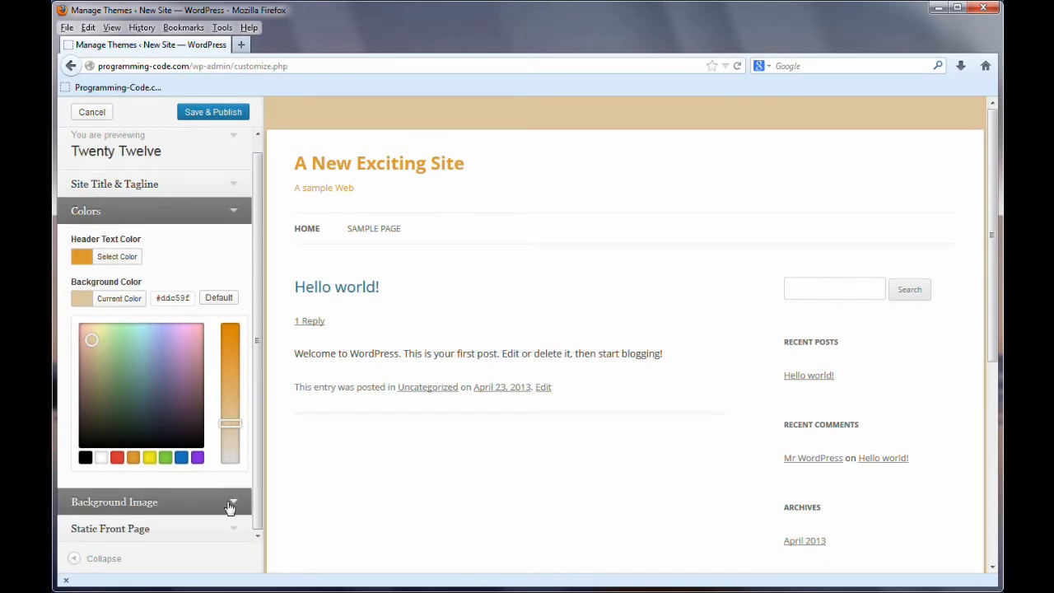
pyautogui.click(230, 504)
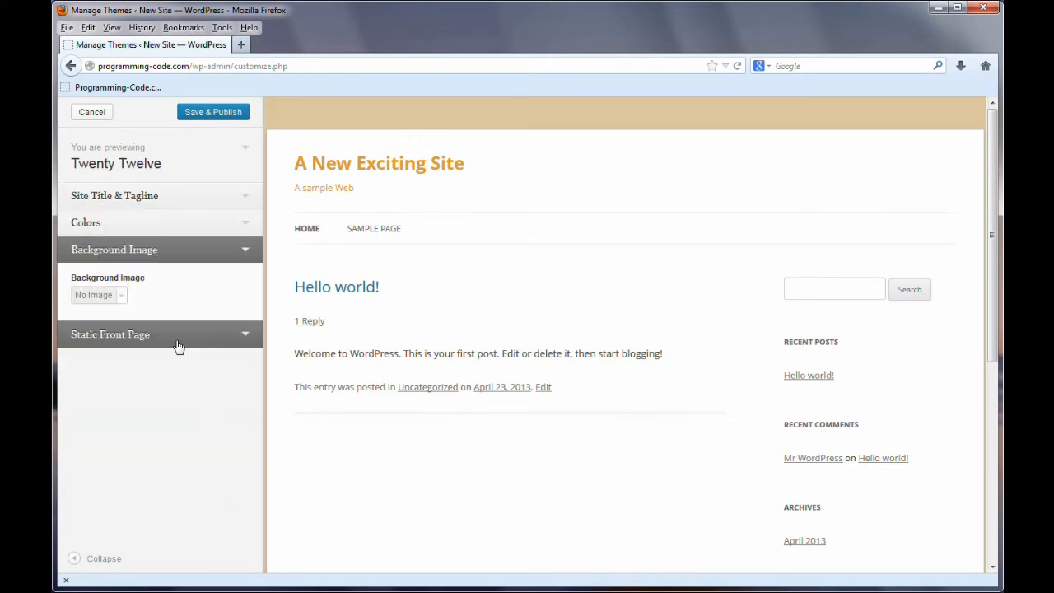
pyautogui.click(239, 337)
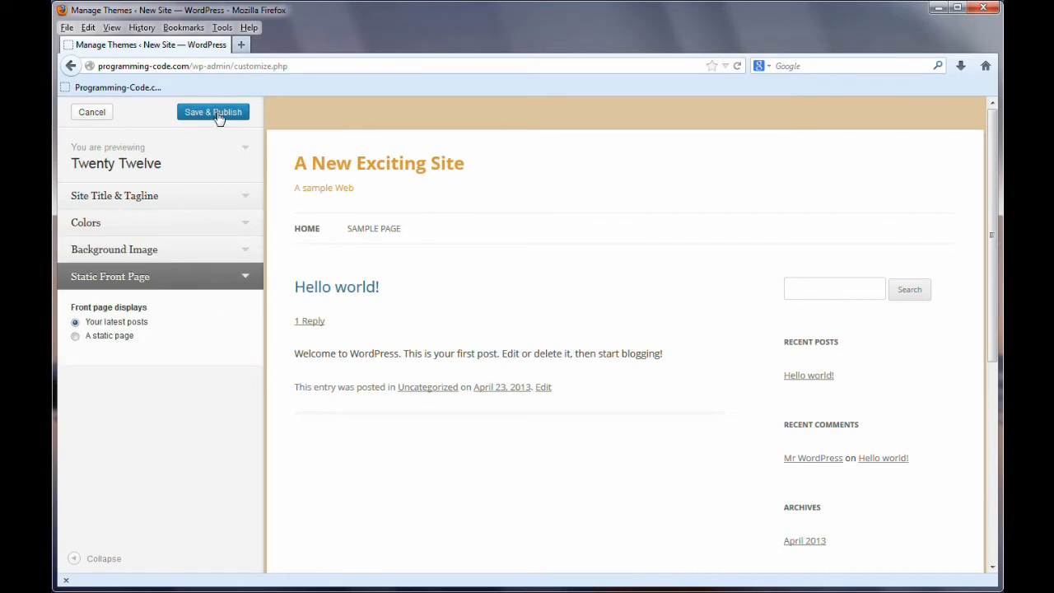
pyautogui.click(233, 255)
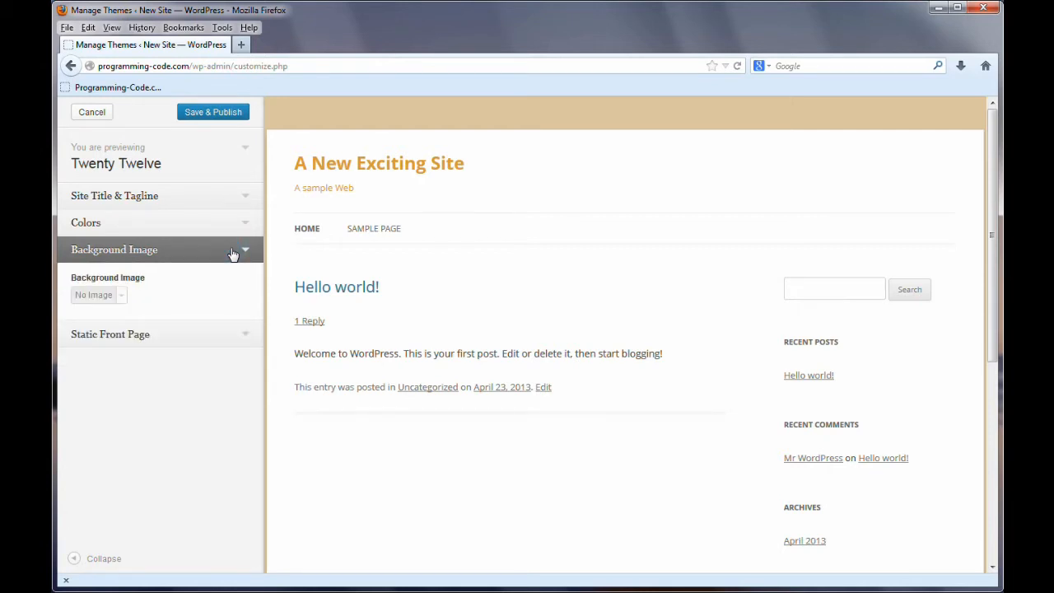
pyautogui.click(244, 335)
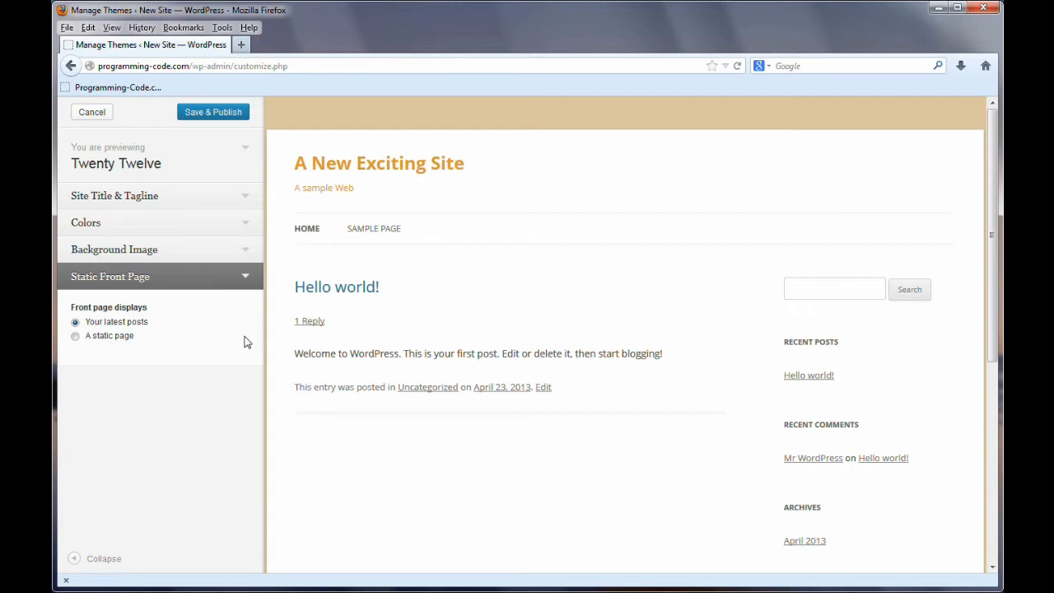
pyautogui.click(74, 339)
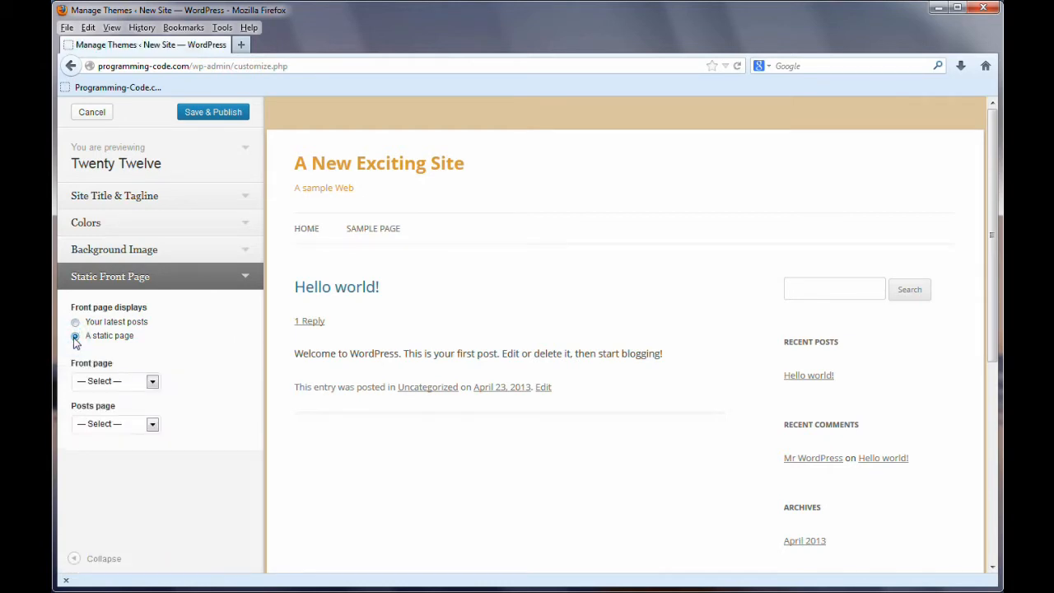
pyautogui.click(138, 384)
pyautogui.click(138, 383)
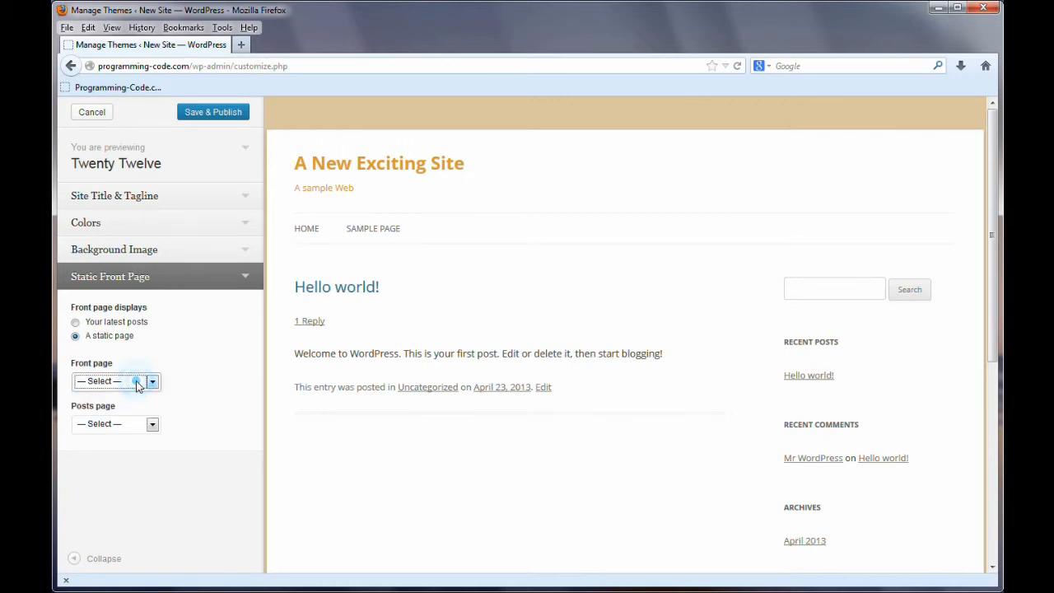
pyautogui.click(138, 384)
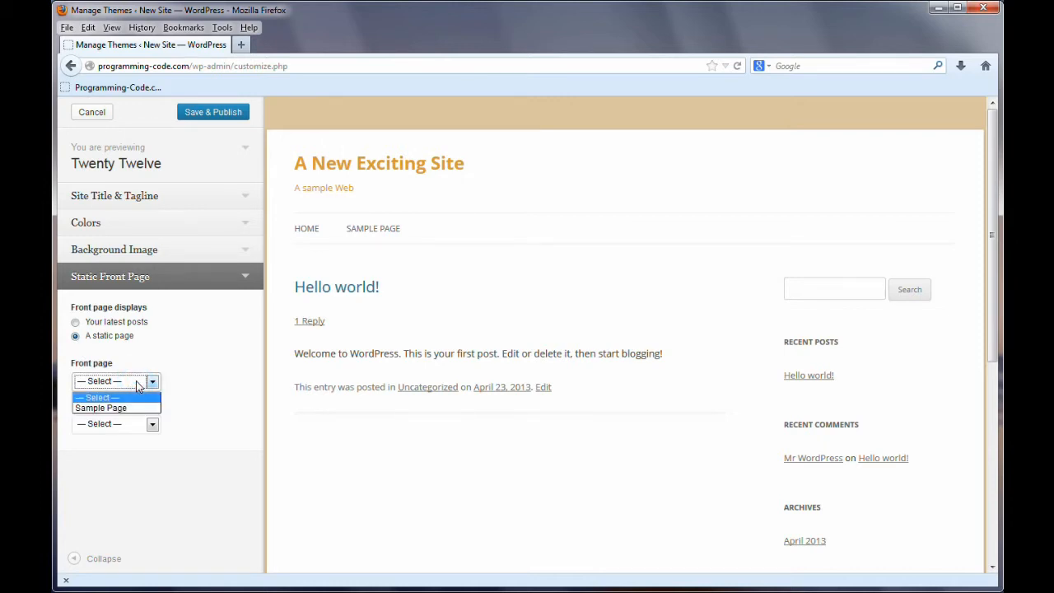
pyautogui.click(138, 384)
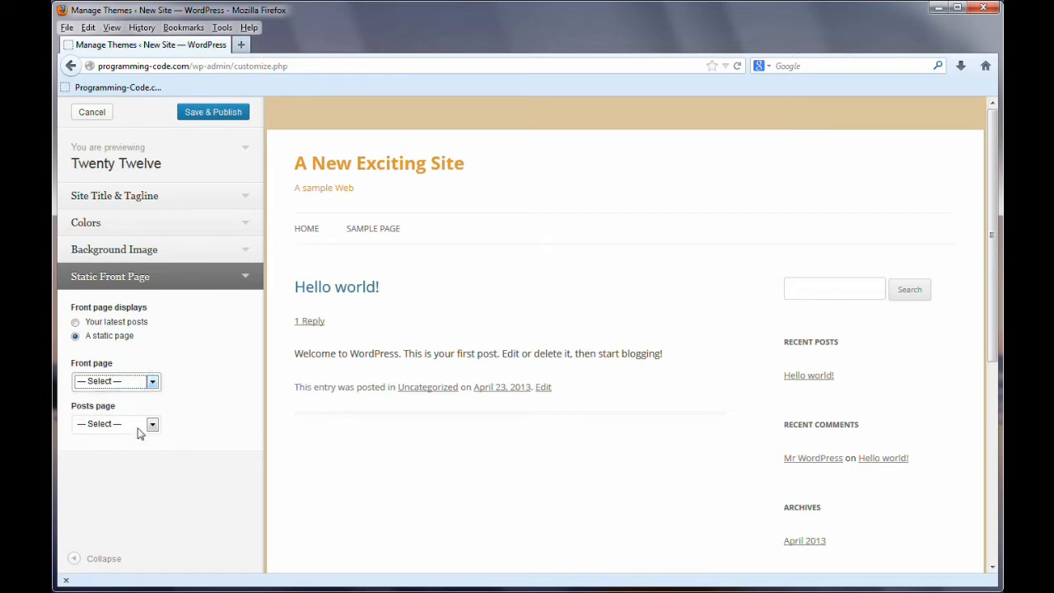
# Save and publish the theme customizations, close the customizer, and view the live site.
pyautogui.click(216, 116)
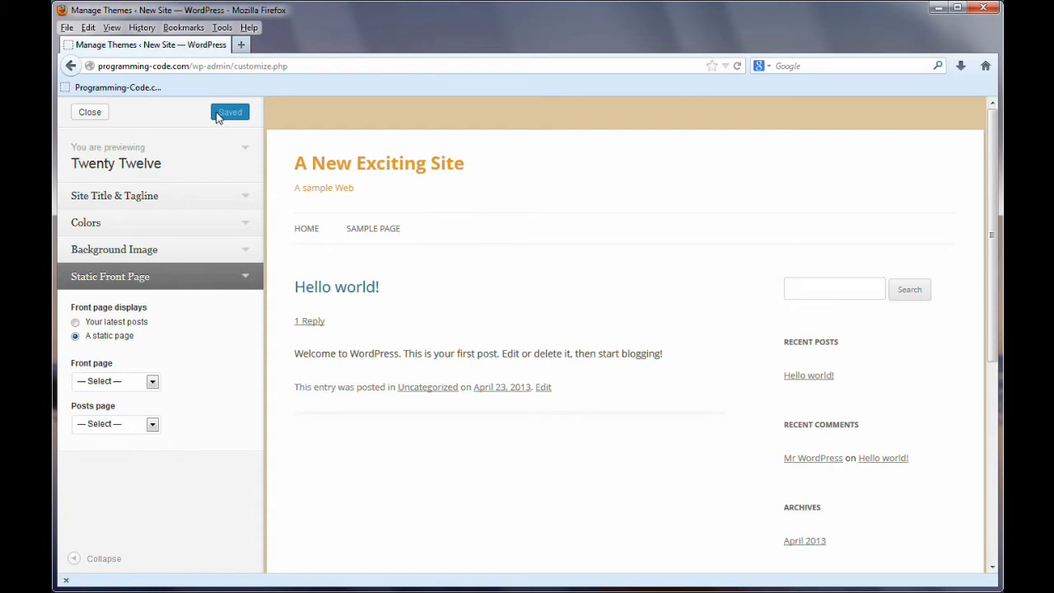
pyautogui.click(91, 114)
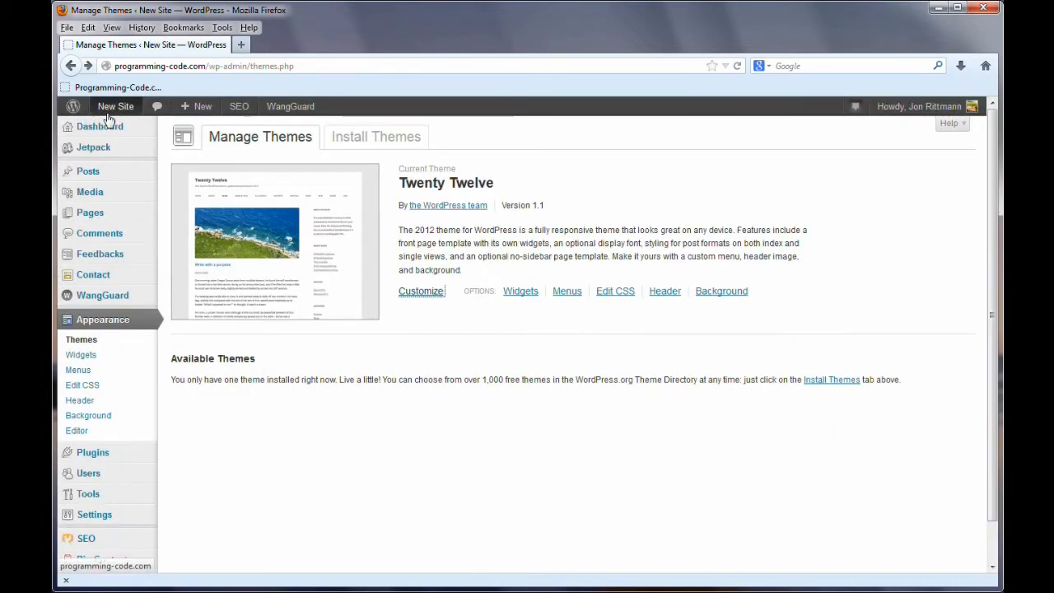
pyautogui.moveTo(114, 108)
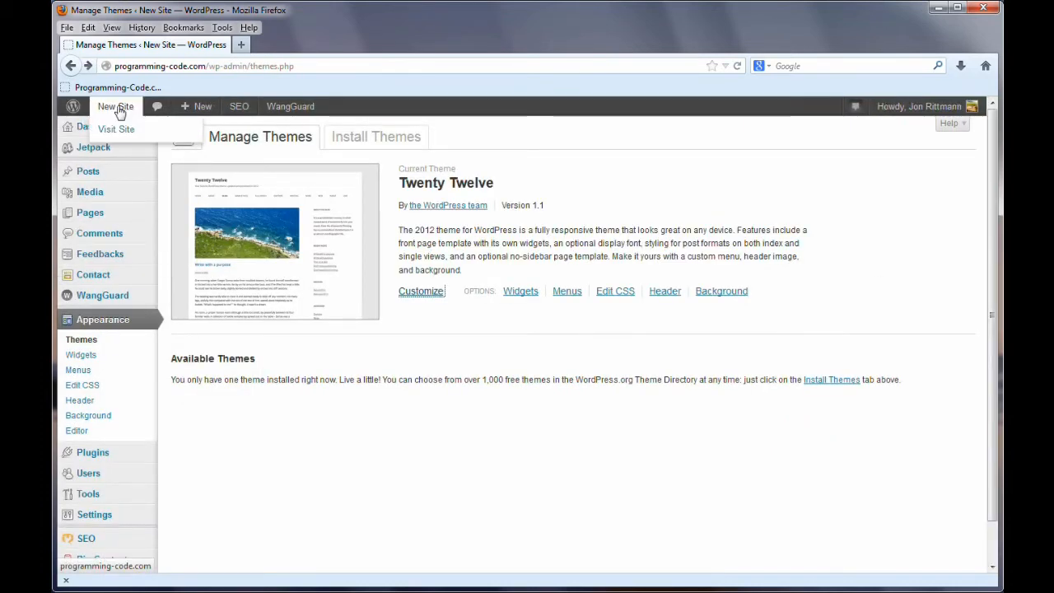
pyautogui.click(118, 108)
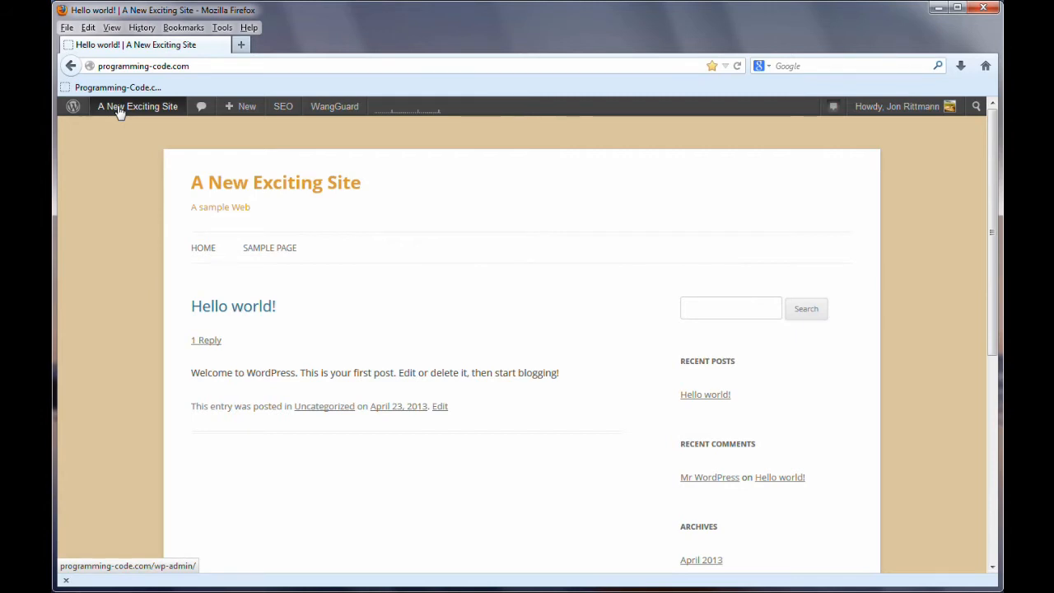
# Go to the dashboard's menu management page and create a custom menu named "Menu".
pyautogui.click(119, 110)
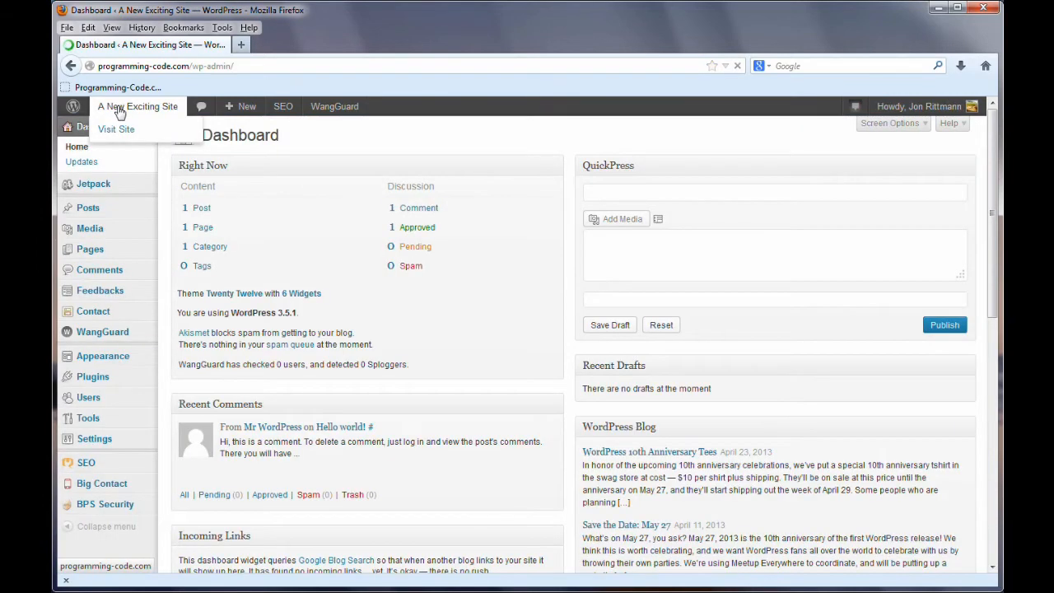
pyautogui.moveTo(88, 418)
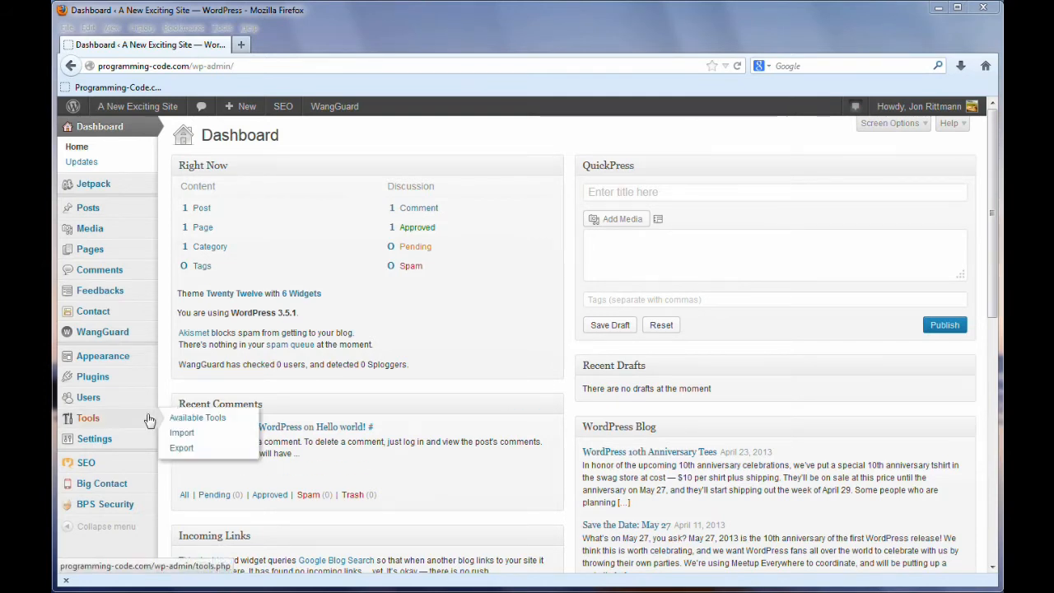
pyautogui.moveTo(107, 360)
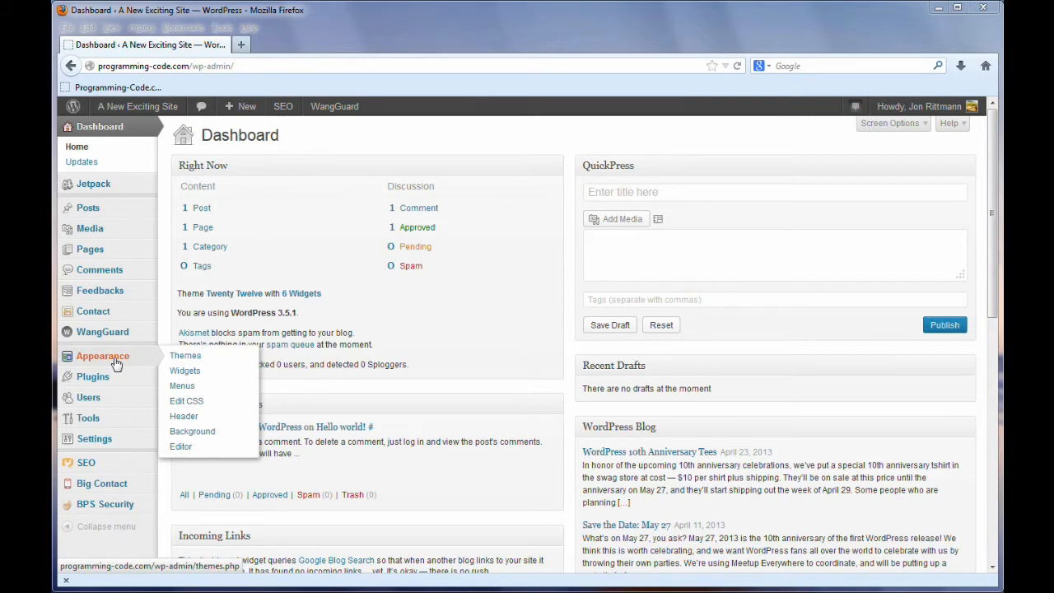
pyautogui.click(182, 387)
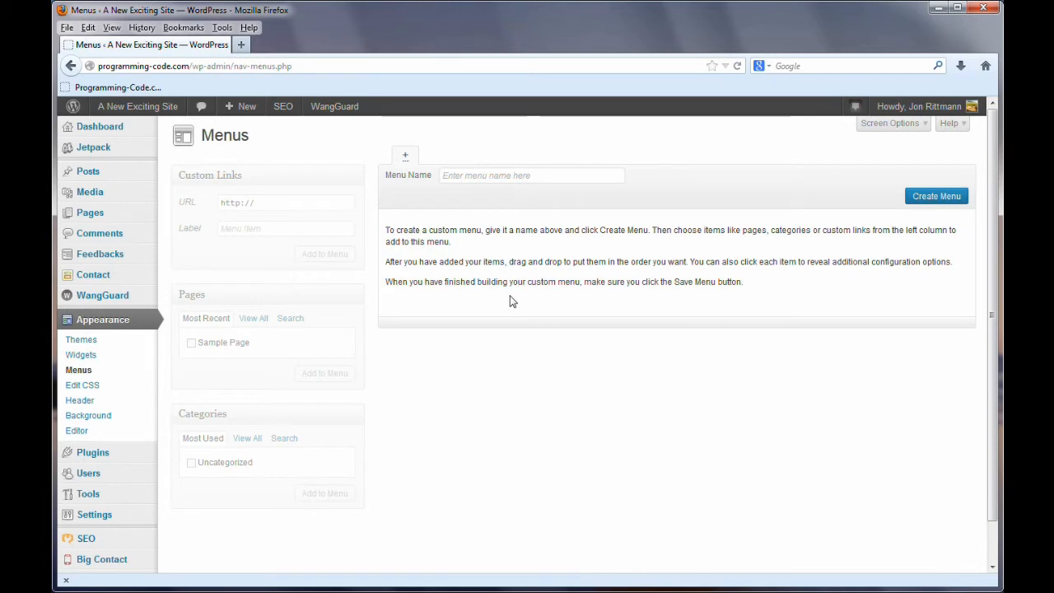
pyautogui.click(537, 178)
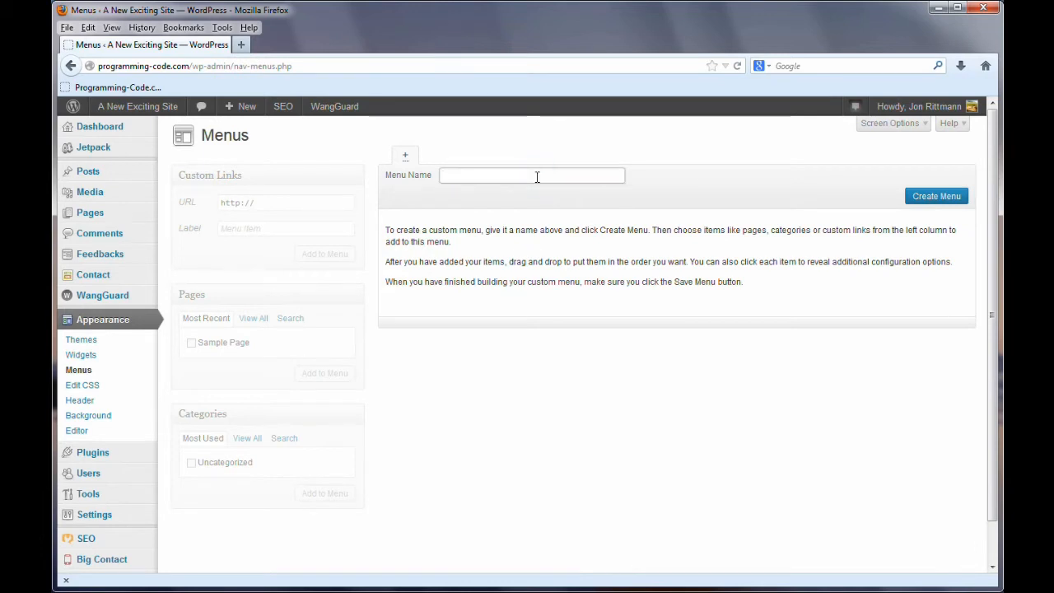
pyautogui.write('M')
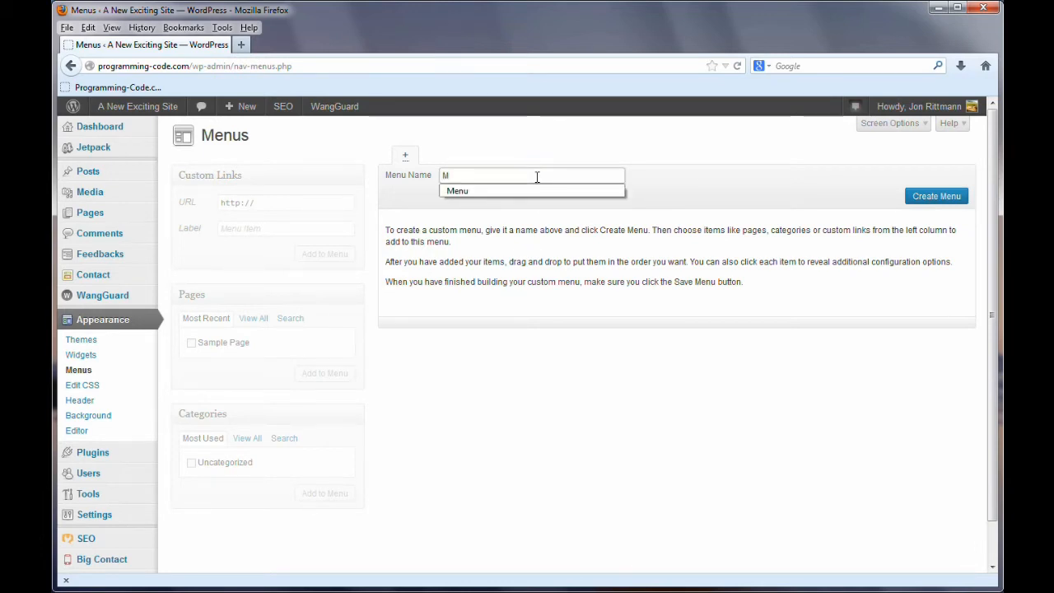
pyautogui.write('enu')
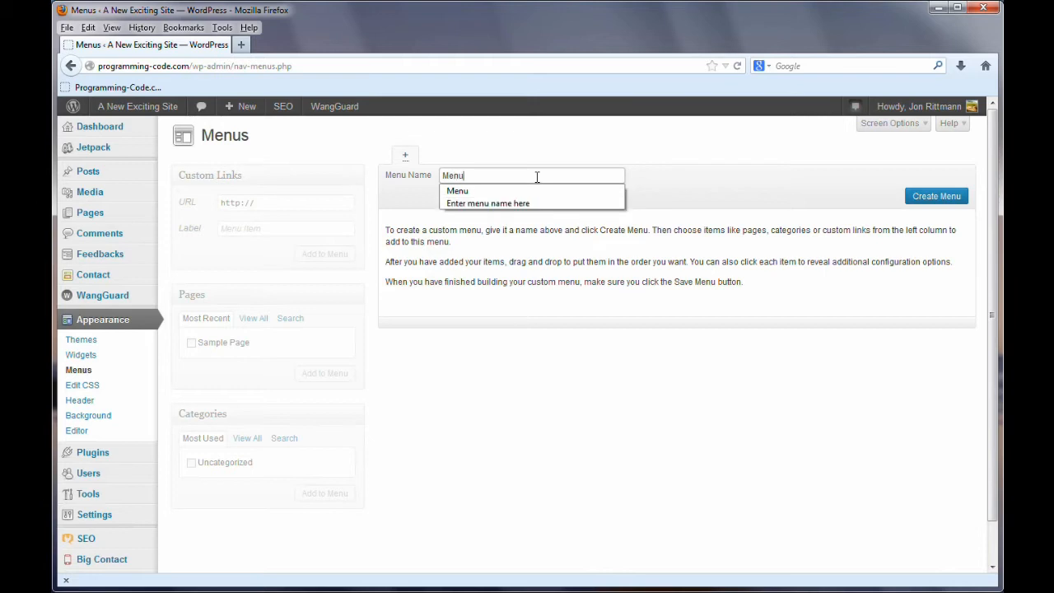
pyautogui.press('Return')
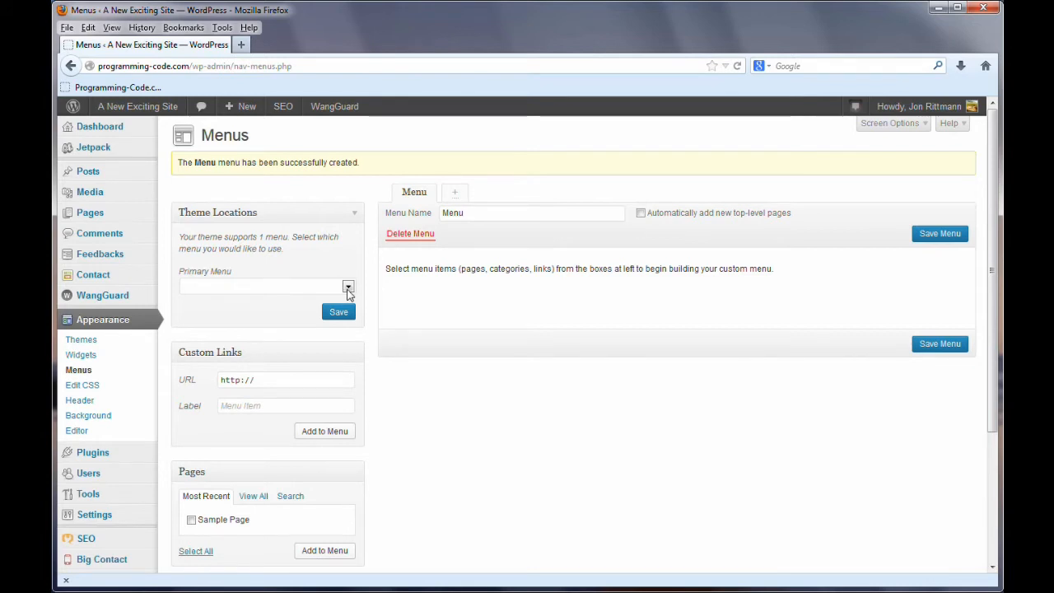
# Assign "Menu" as the theme's Primary Menu, then save both the theme location and the menu.
pyautogui.click(347, 288)
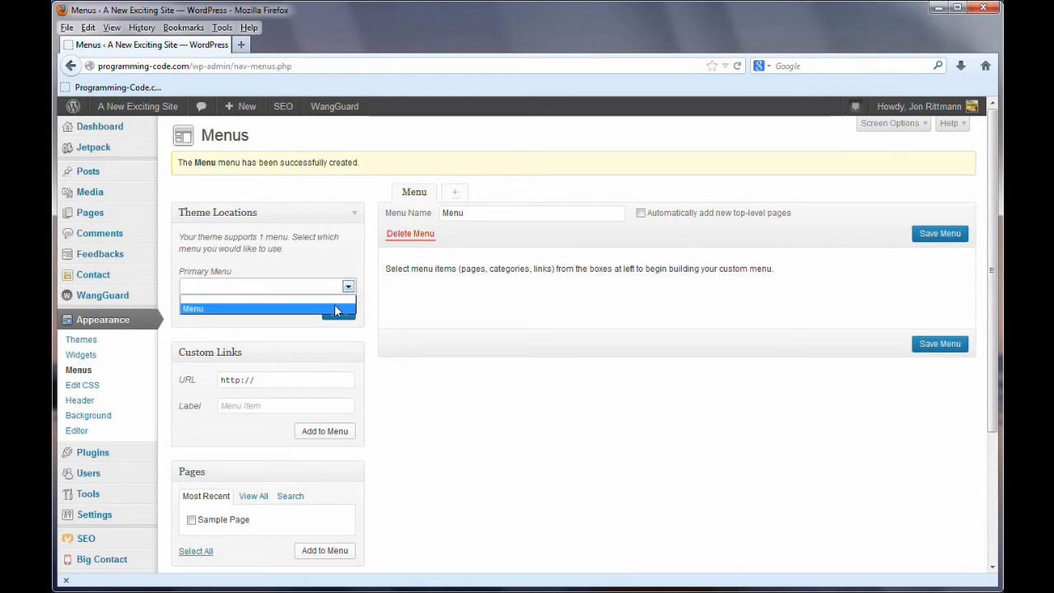
pyautogui.click(335, 310)
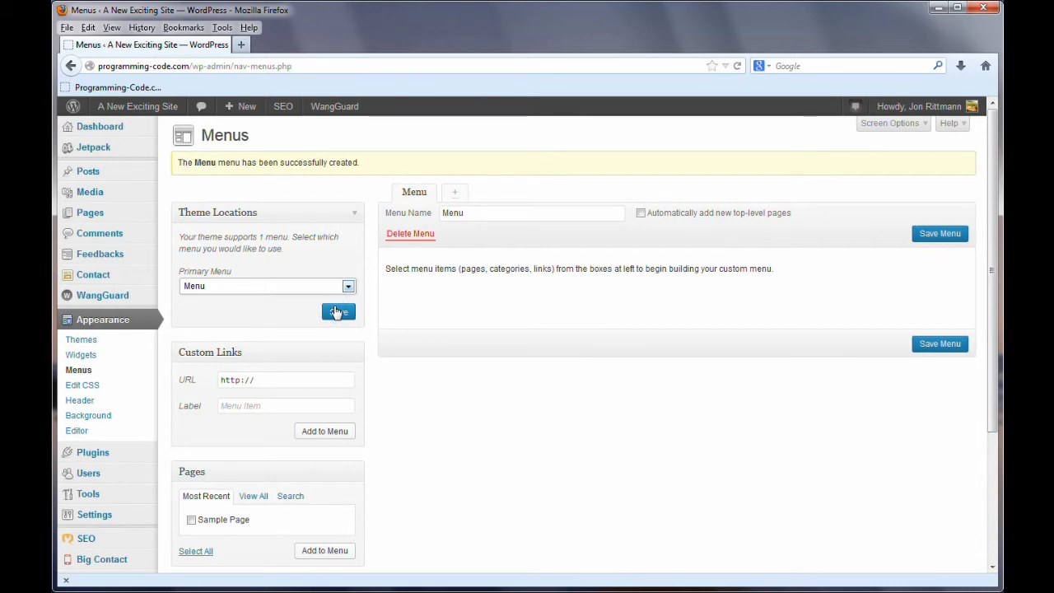
pyautogui.click(338, 312)
pyautogui.click(941, 345)
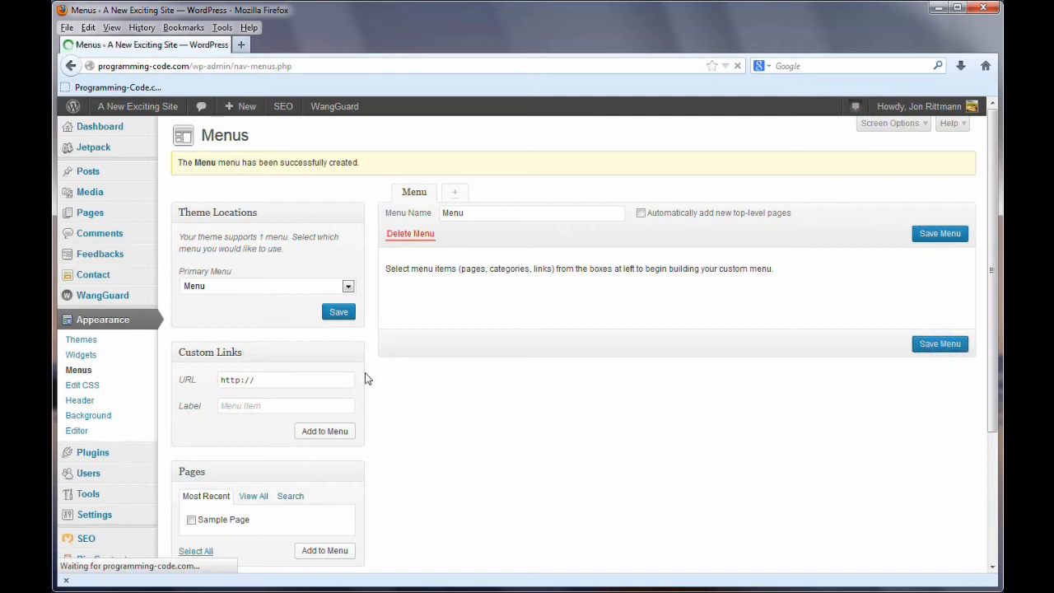
pyautogui.click(324, 380)
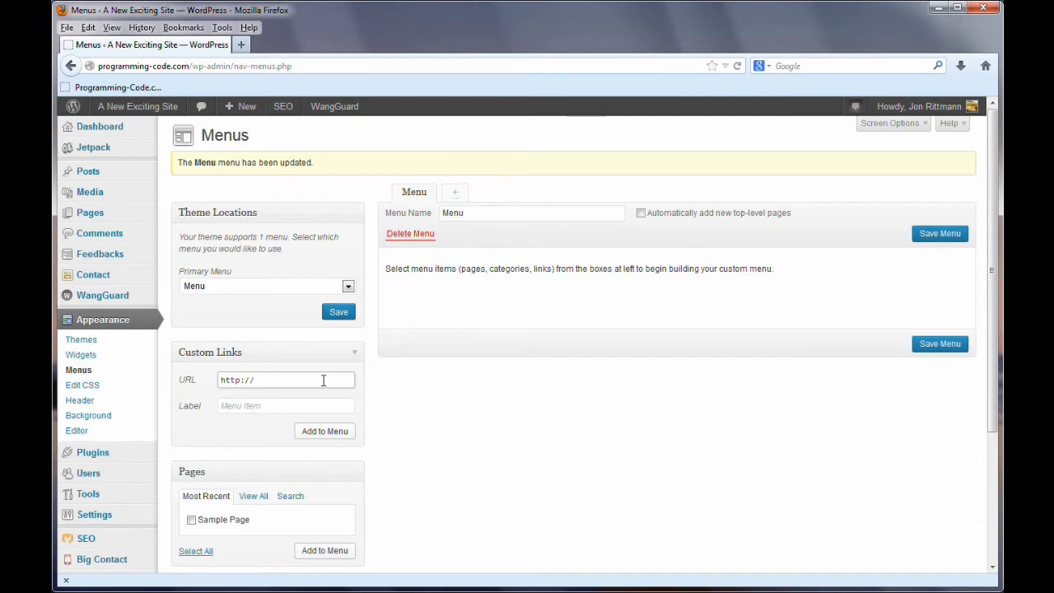
pyautogui.click(323, 380)
pyautogui.write('pro')
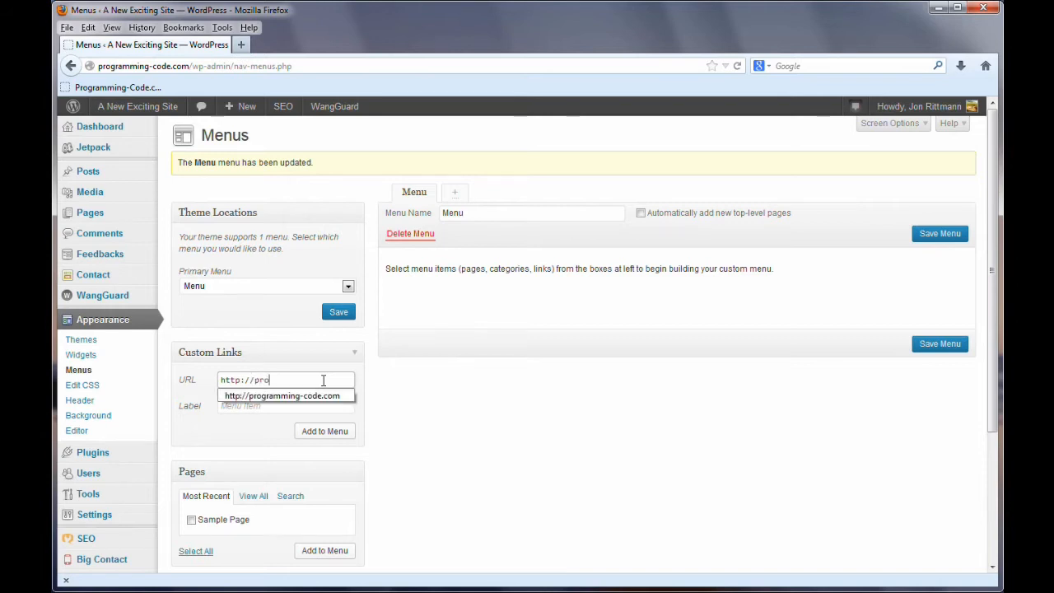
pyautogui.press('Down')
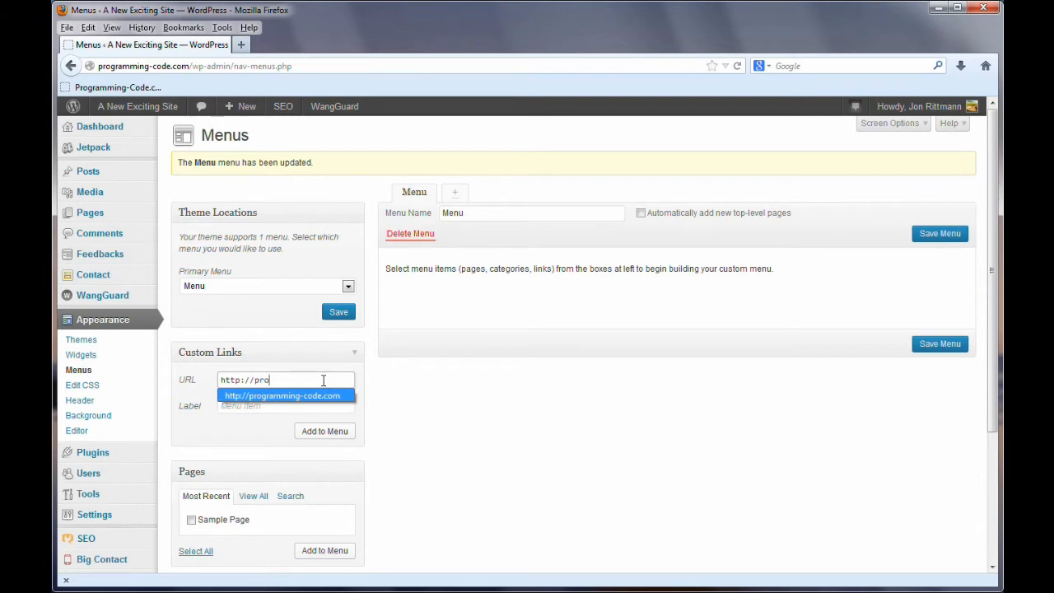
pyautogui.press('Return')
pyautogui.press('Return')
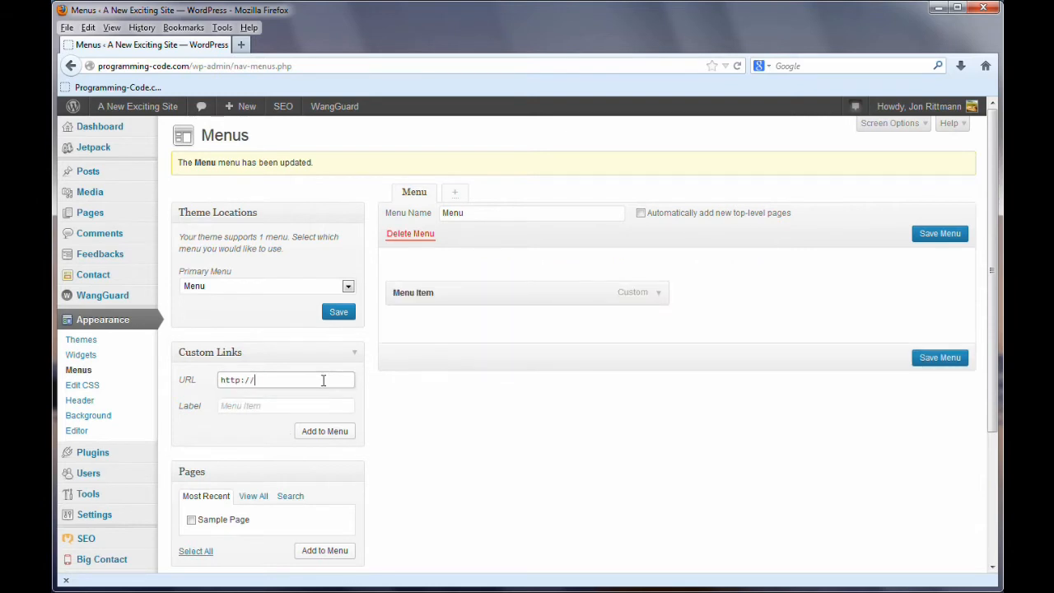
pyautogui.click(658, 295)
pyautogui.click(409, 397)
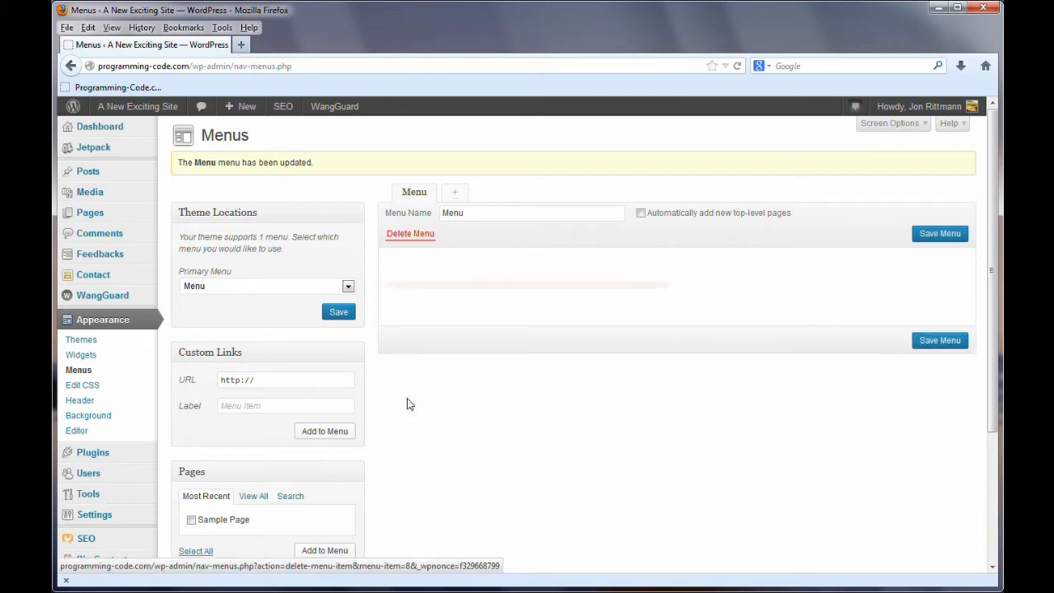
pyautogui.click(311, 379)
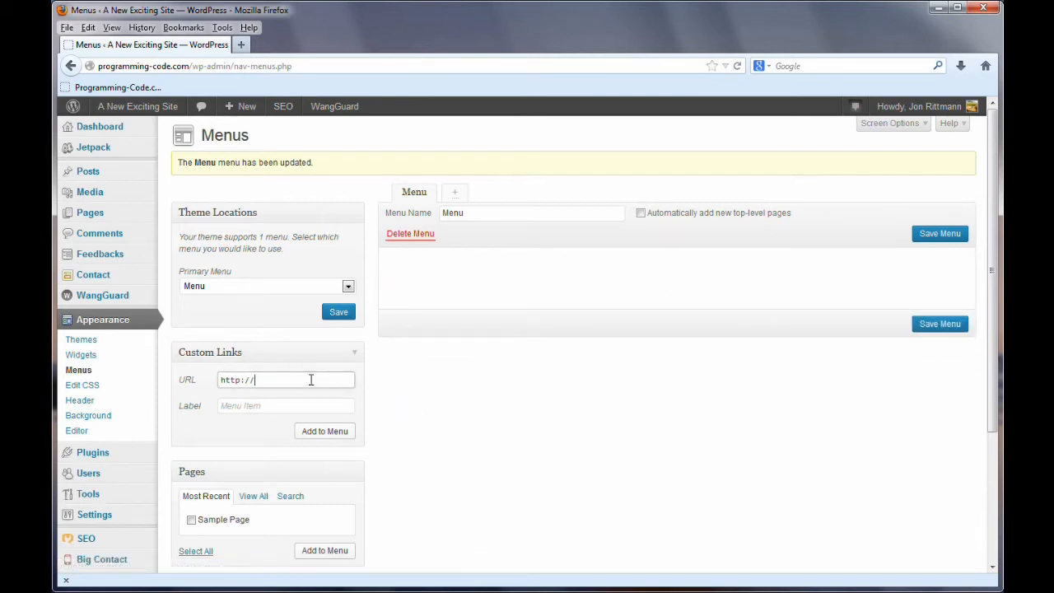
pyautogui.write('program')
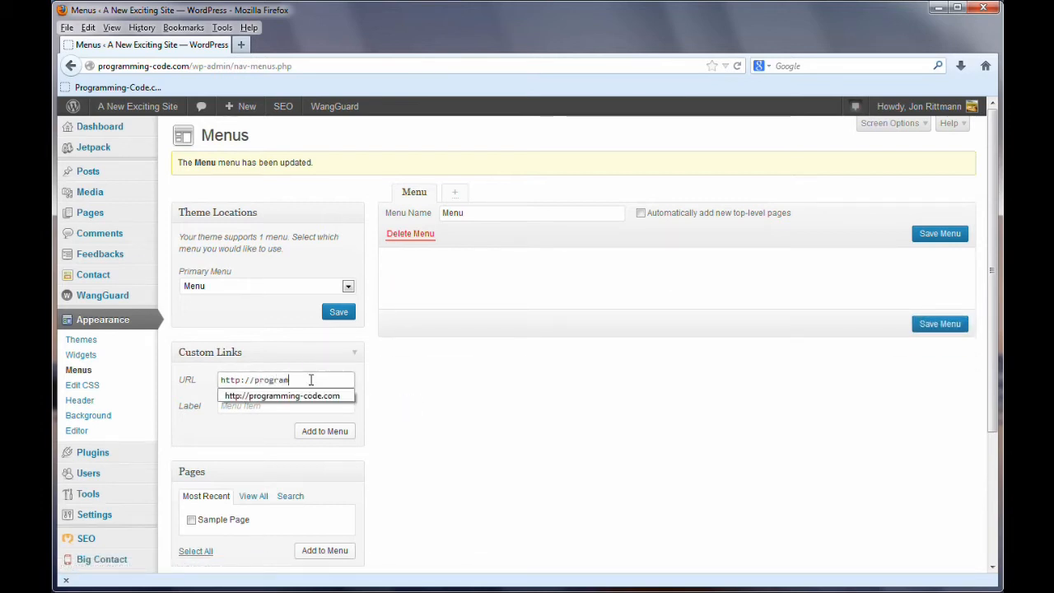
pyautogui.write('ming')
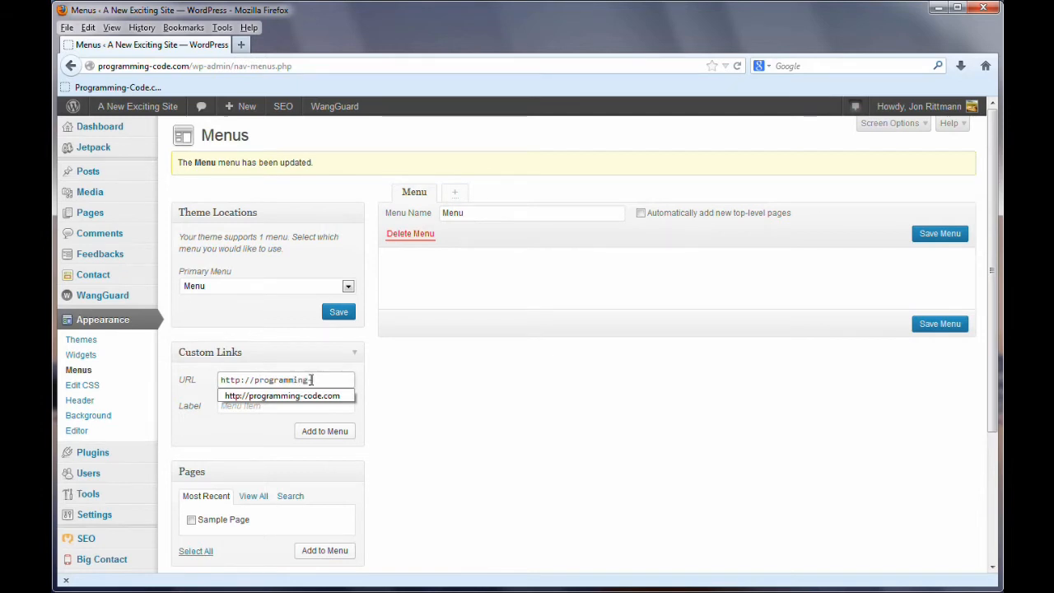
pyautogui.write('-code.com')
pyautogui.press('Tab')
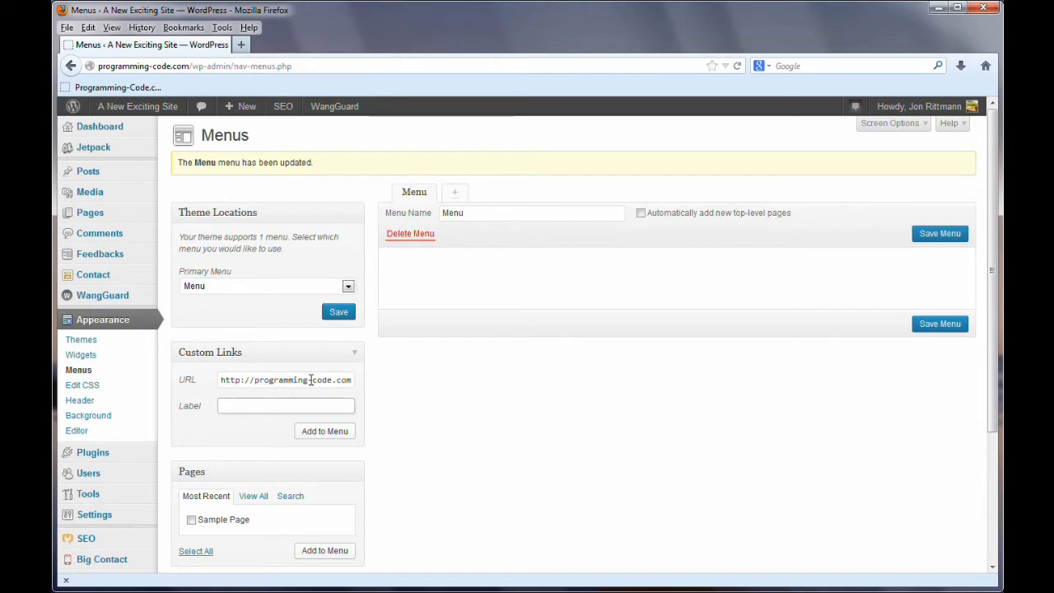
pyautogui.write('Home')
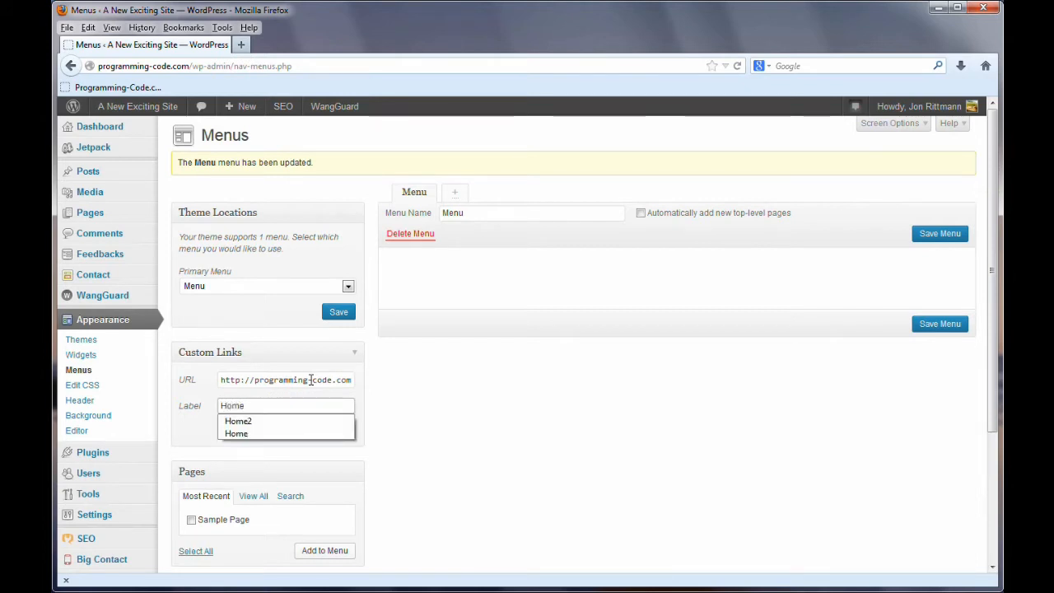
pyautogui.click(251, 434)
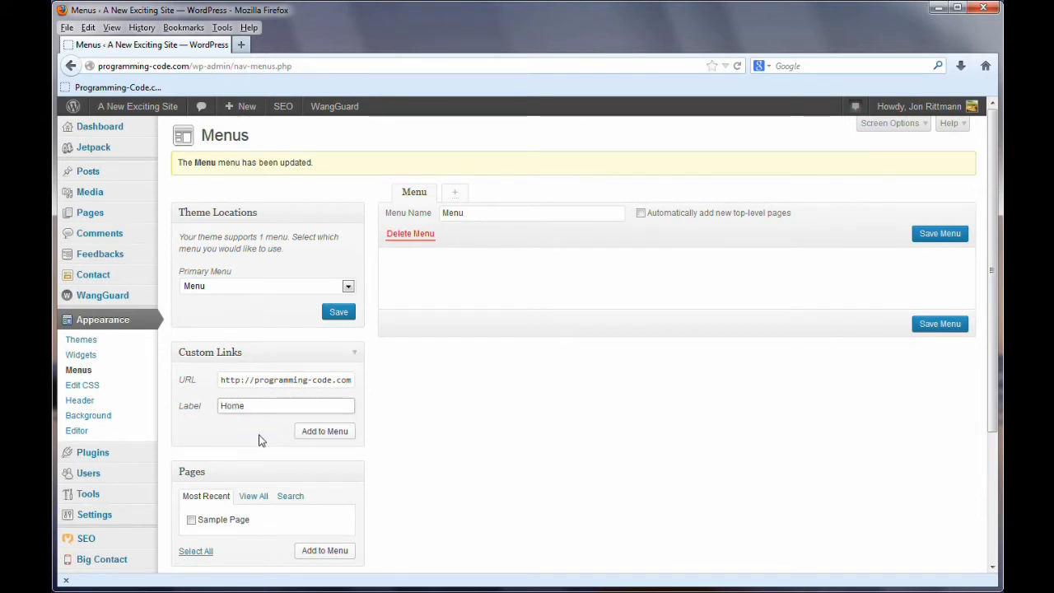
pyautogui.click(317, 433)
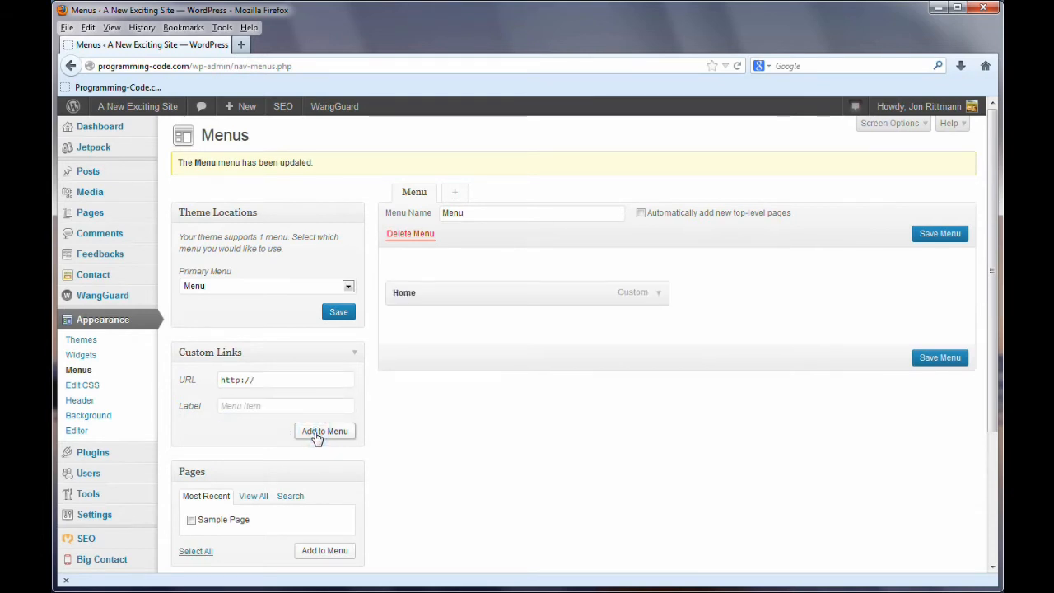
pyautogui.click(940, 361)
# View the live site and test the Home link in its navigation menu.
pyautogui.moveTo(124, 110)
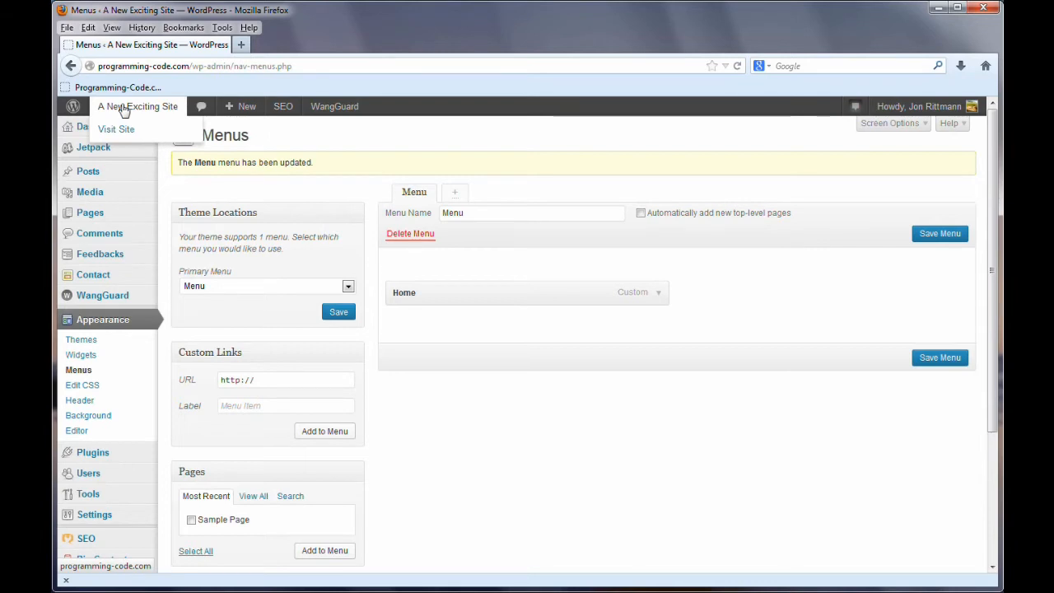
pyautogui.click(123, 111)
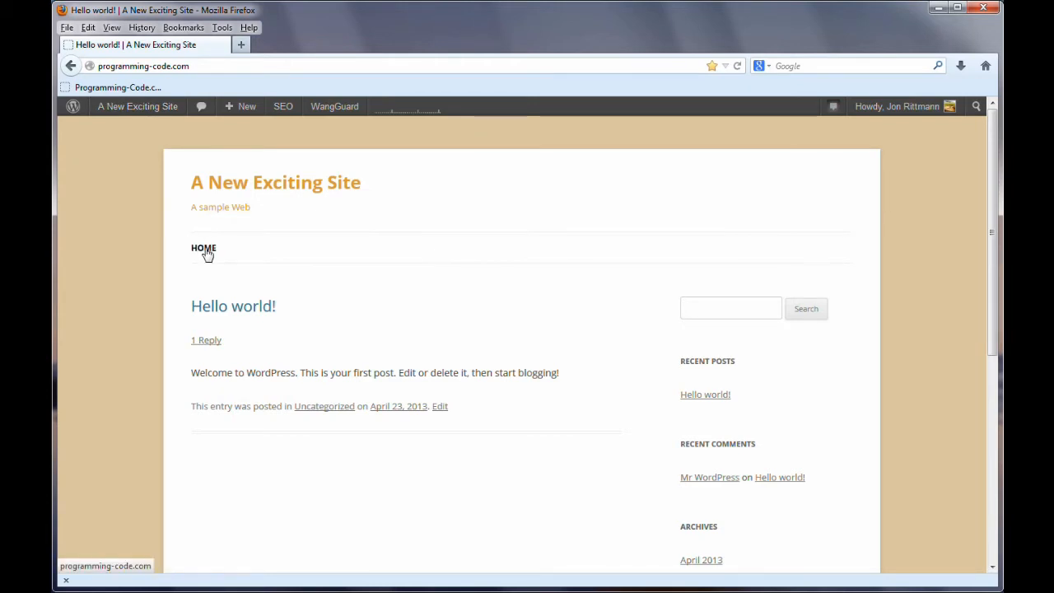
pyautogui.click(204, 249)
pyautogui.click(129, 114)
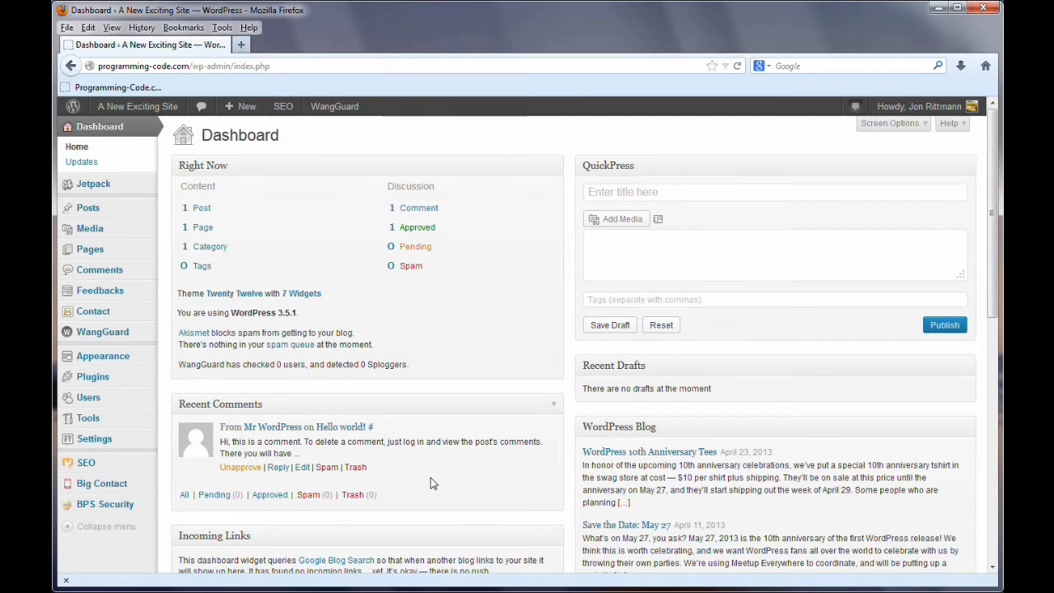
pyautogui.moveTo(108, 445)
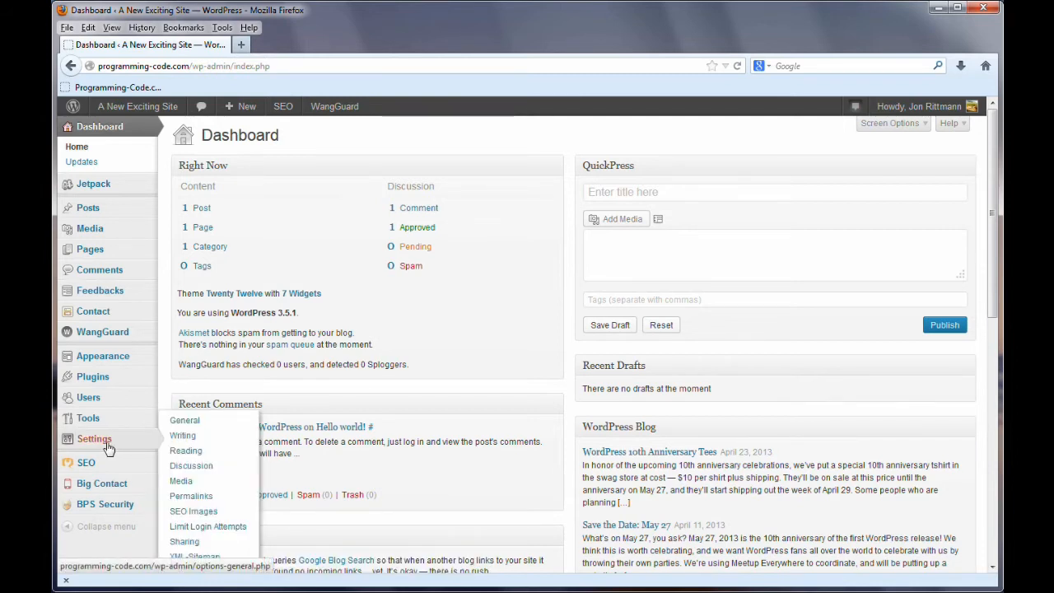
pyautogui.click(182, 422)
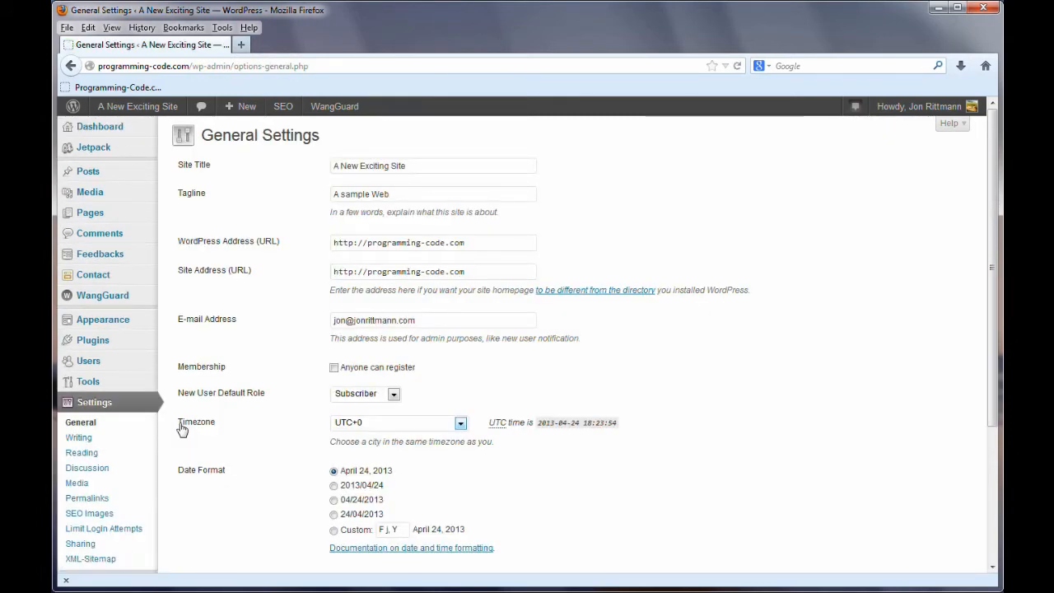
pyautogui.click(368, 242)
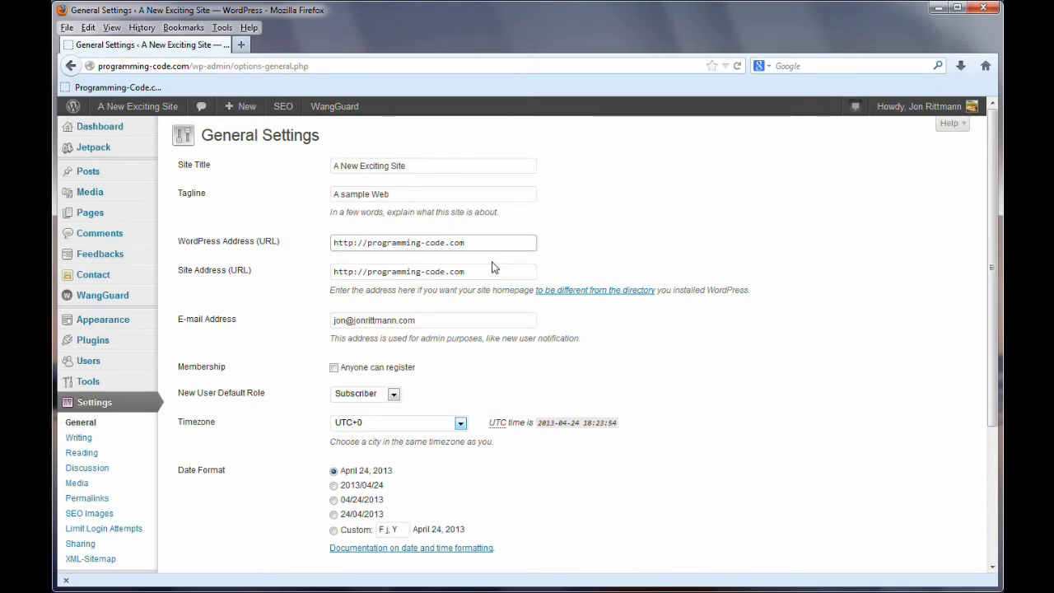
pyautogui.write('www.')
pyautogui.click(366, 271)
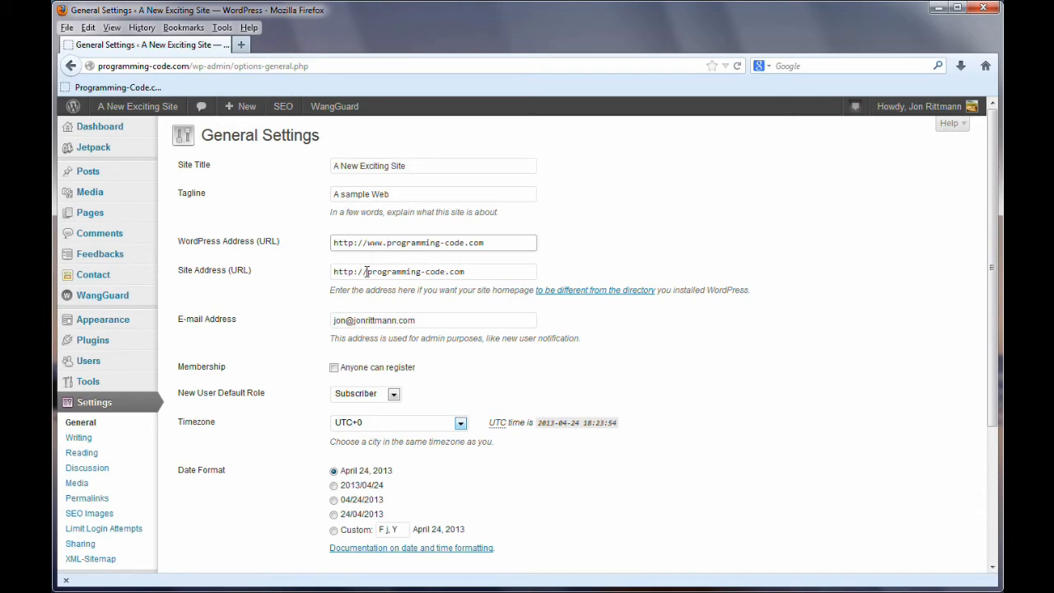
pyautogui.click(366, 272)
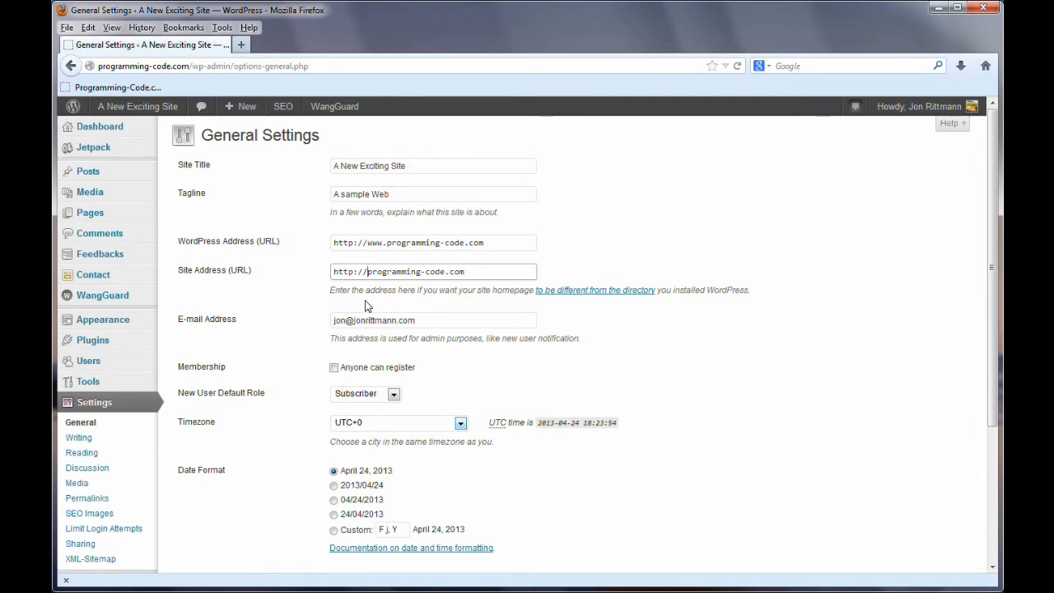
pyautogui.write('www.')
# Set the site's timezone to Phoenix in the General Settings.
pyautogui.moveTo(991, 313); pyautogui.dragTo(994, 320)
pyautogui.moveTo(992, 329); pyautogui.dragTo(993, 399)
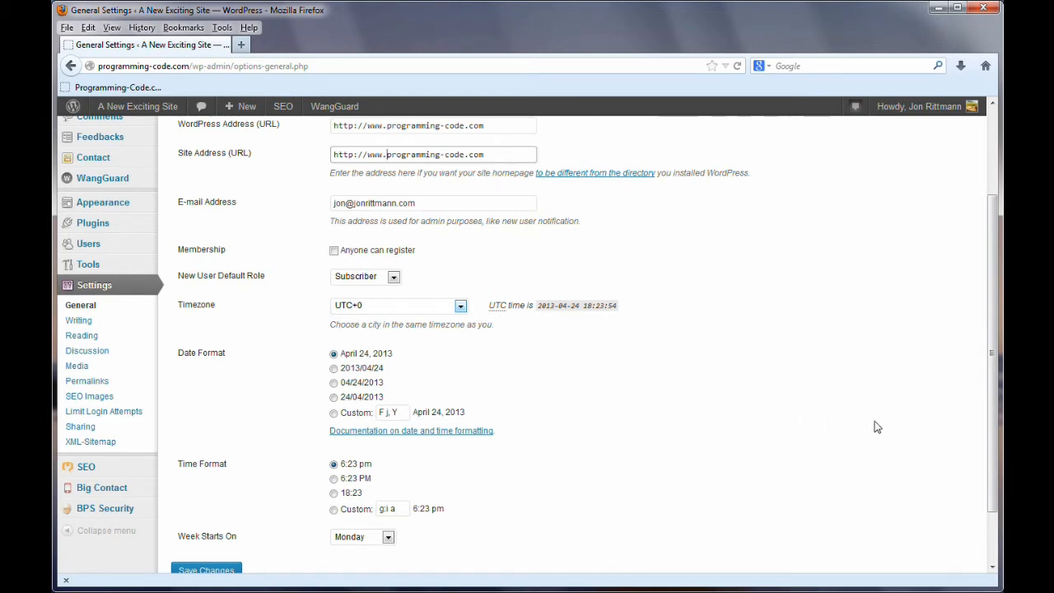
pyautogui.moveTo(980, 425); pyautogui.dragTo(977, 462)
pyautogui.click(895, 447)
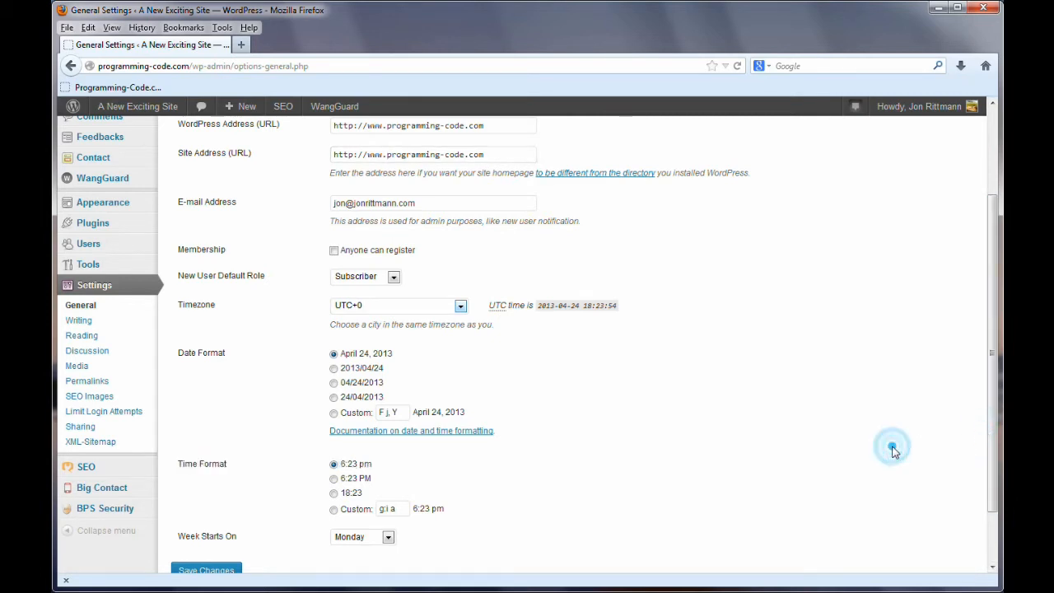
pyautogui.click(460, 305)
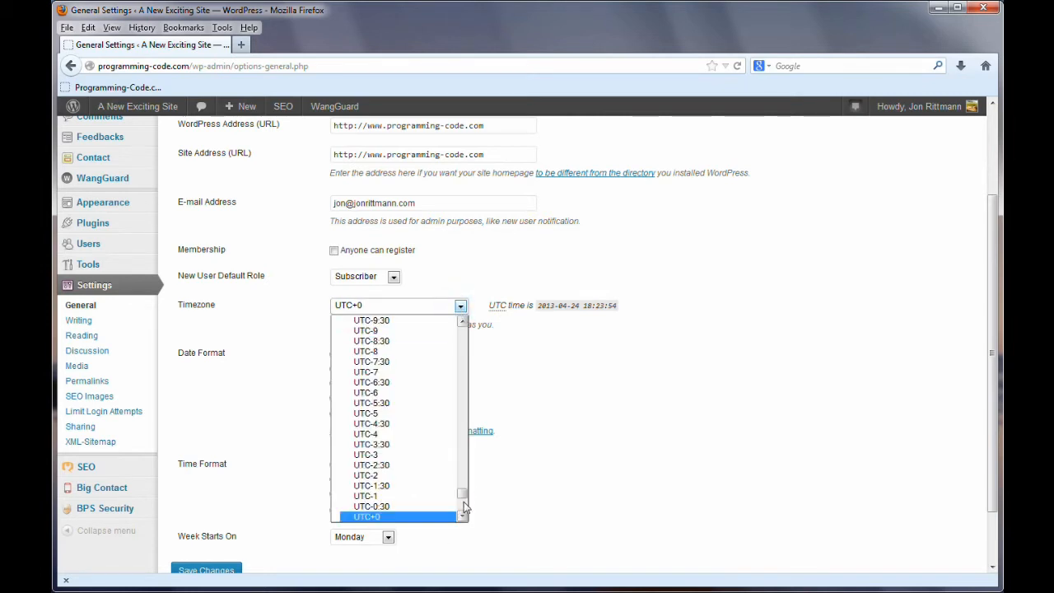
pyautogui.moveTo(463, 492); pyautogui.dragTo(458, 396)
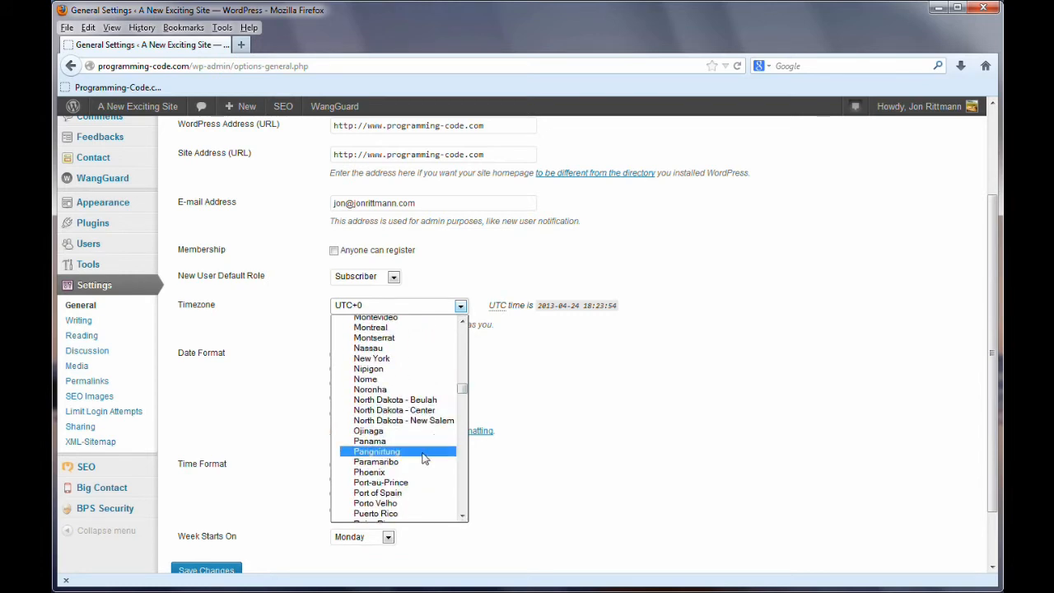
pyautogui.click(405, 472)
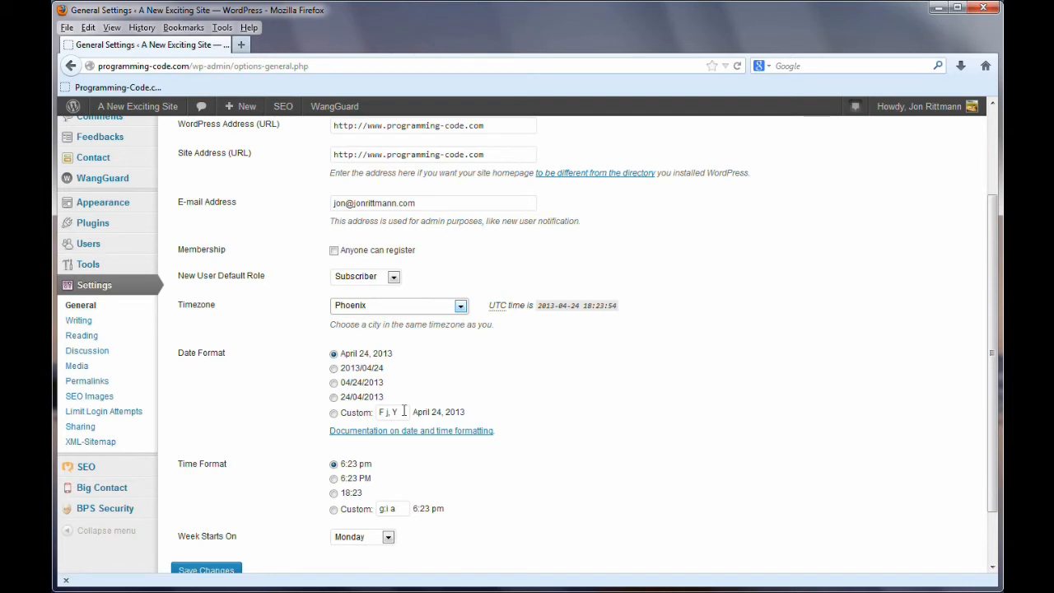
# Set the week to start on Sunday and save the General Settings.
pyautogui.click(387, 537)
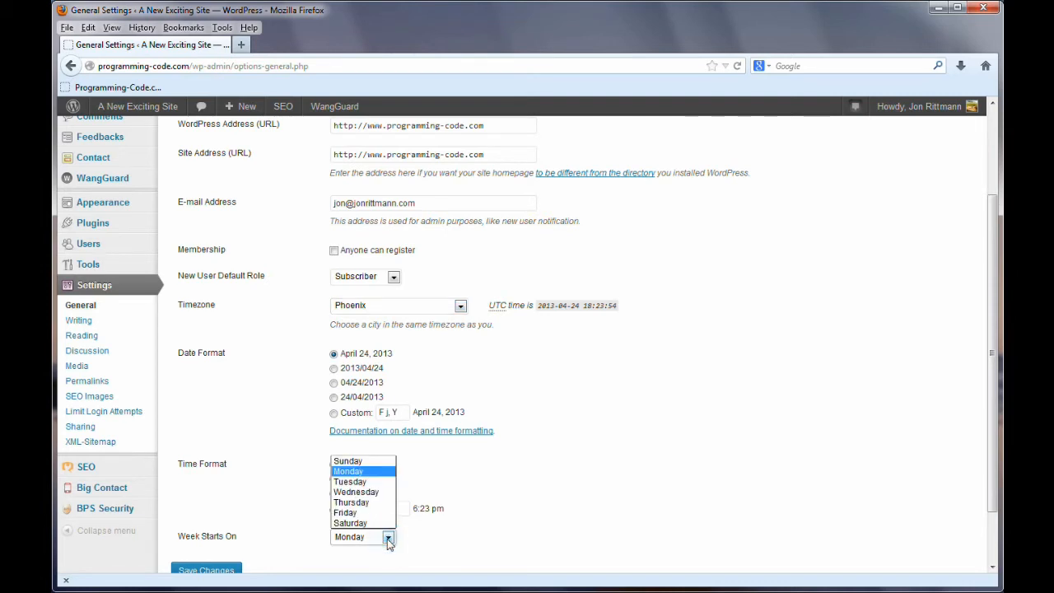
pyautogui.click(366, 461)
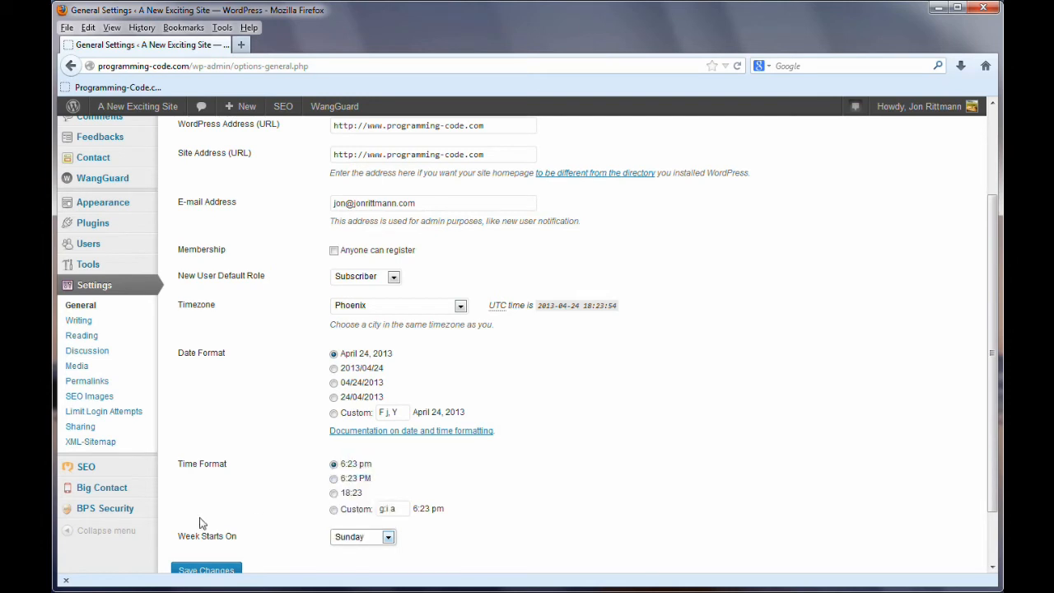
pyautogui.click(220, 570)
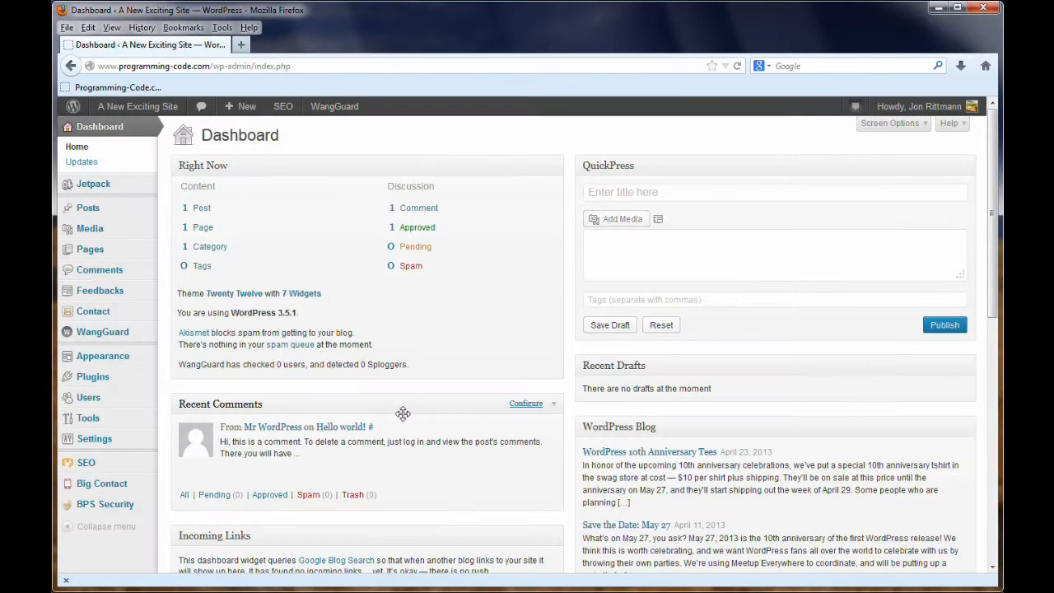
# In the Permalink Settings, use the Post name structure and save the changes.
pyautogui.moveTo(407, 427)
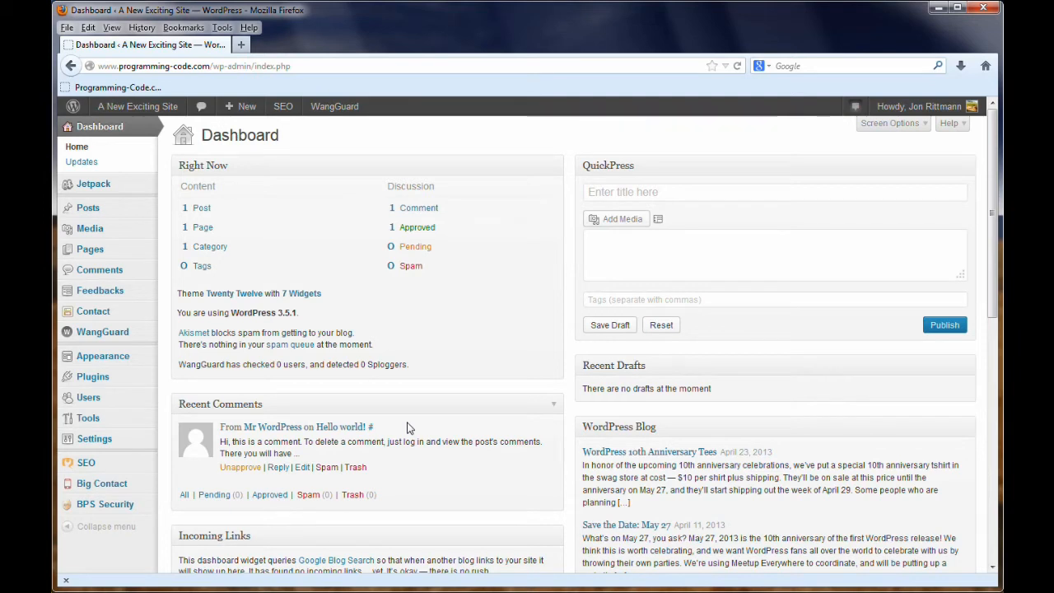
pyautogui.moveTo(87, 441)
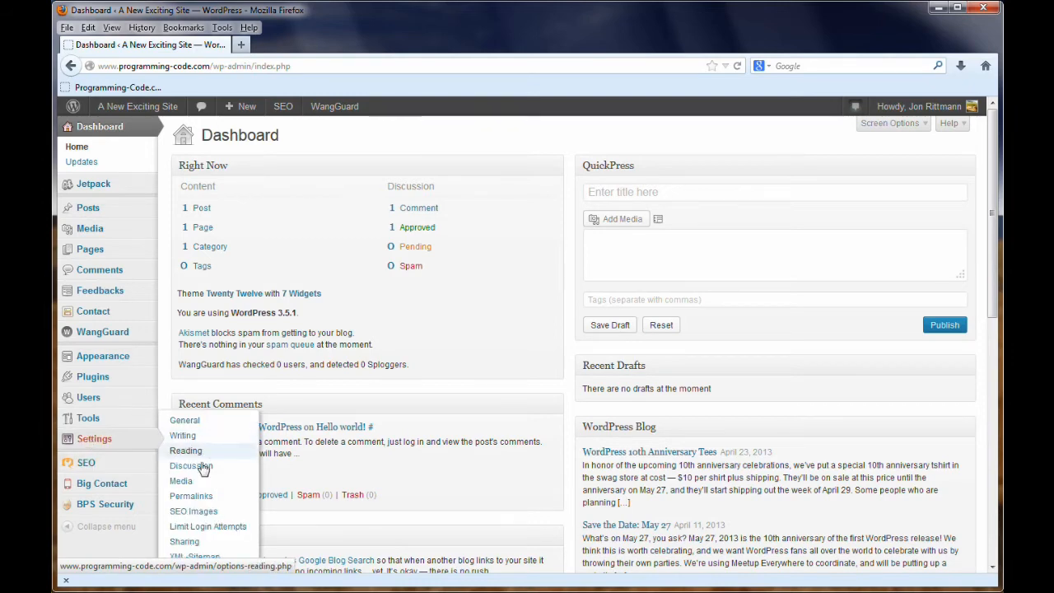
pyautogui.click(200, 497)
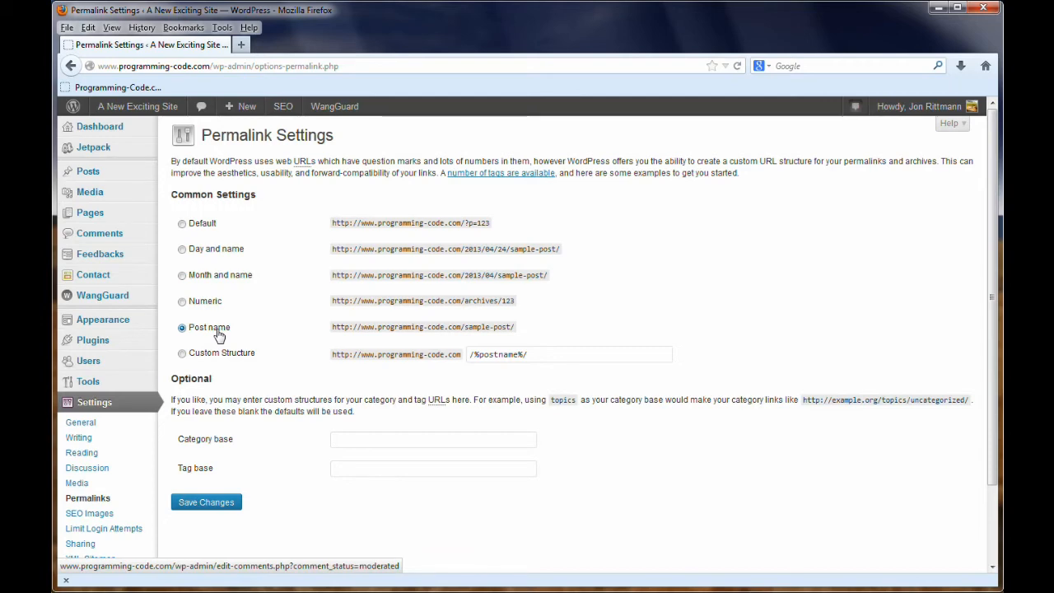
pyautogui.click(215, 503)
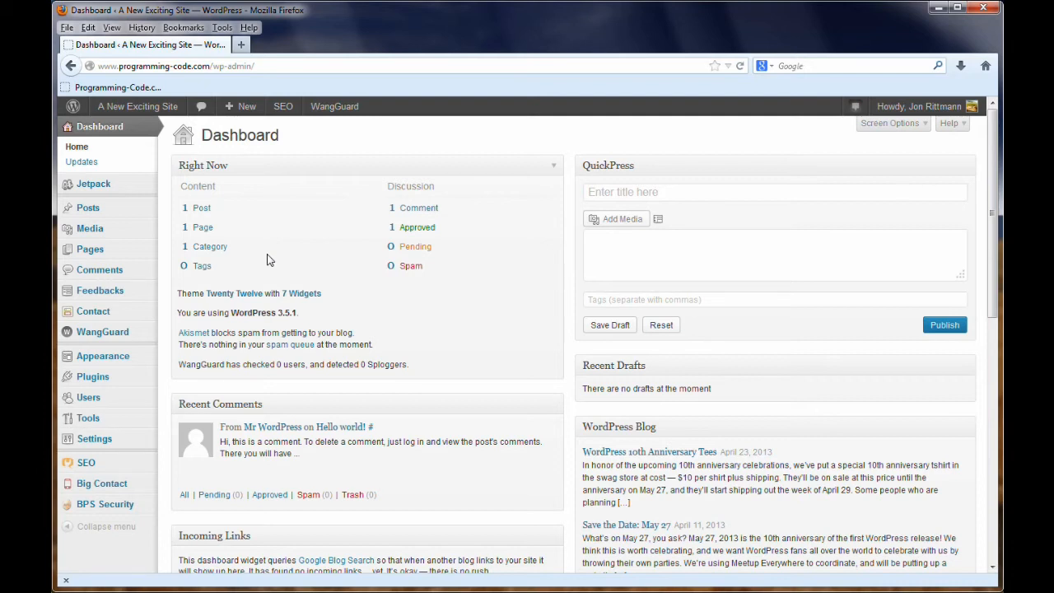
# In the theme's Custom Header settings, choose the two-monitor photo 144022496_6bd3ac7ac1_m.jpg from the media library.
pyautogui.moveTo(88, 355)
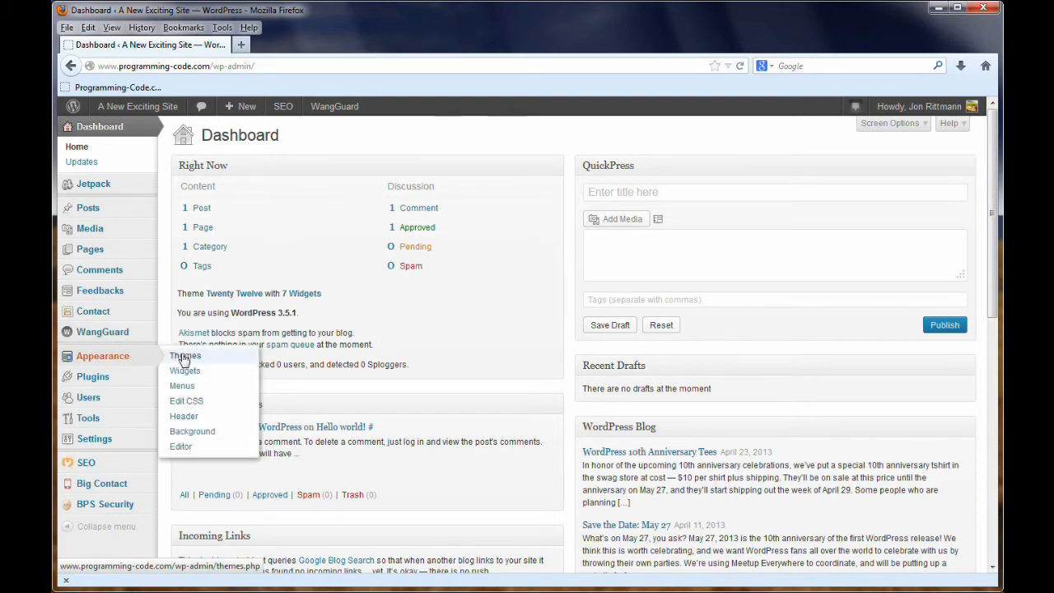
pyautogui.click(183, 418)
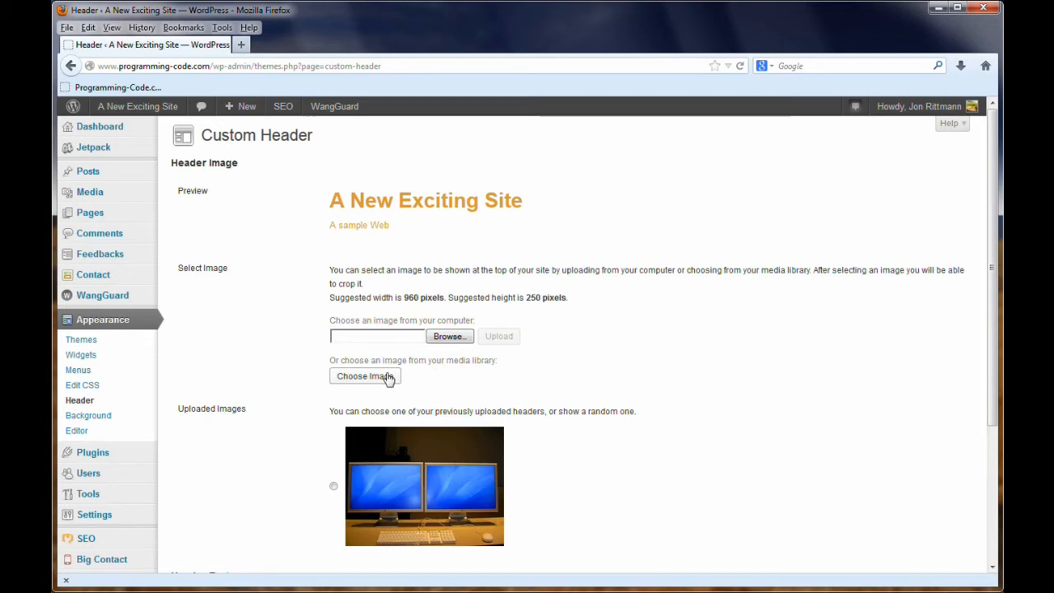
pyautogui.click(366, 376)
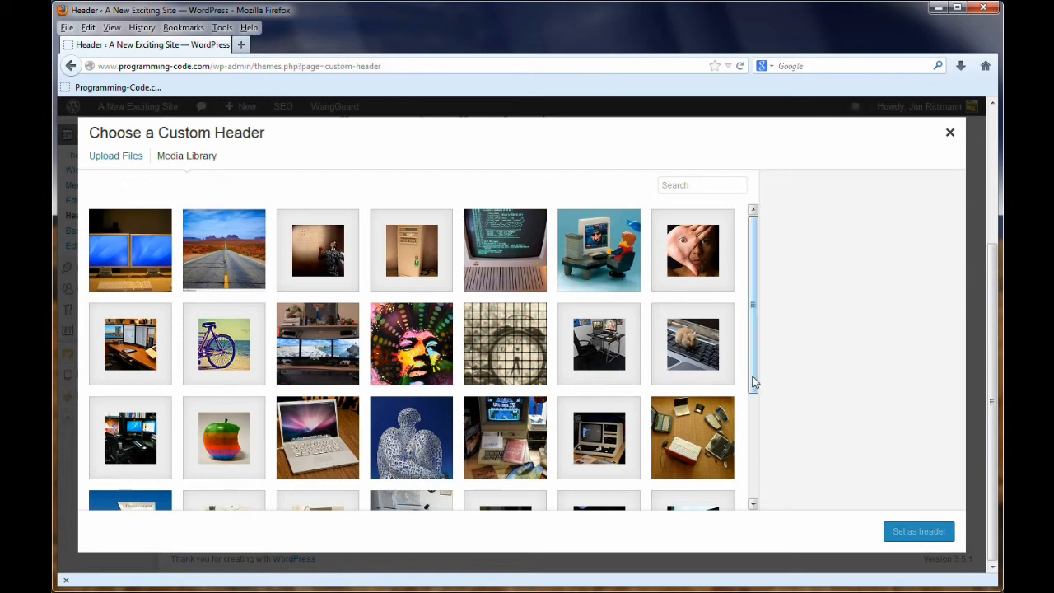
pyautogui.moveTo(753, 377); pyautogui.dragTo(737, 489)
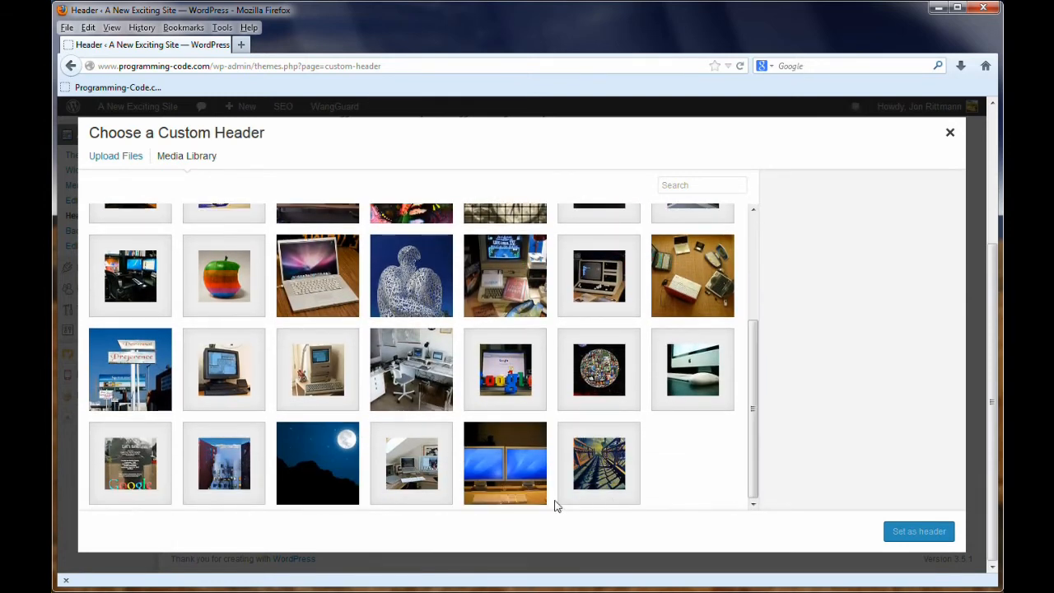
pyautogui.click(526, 479)
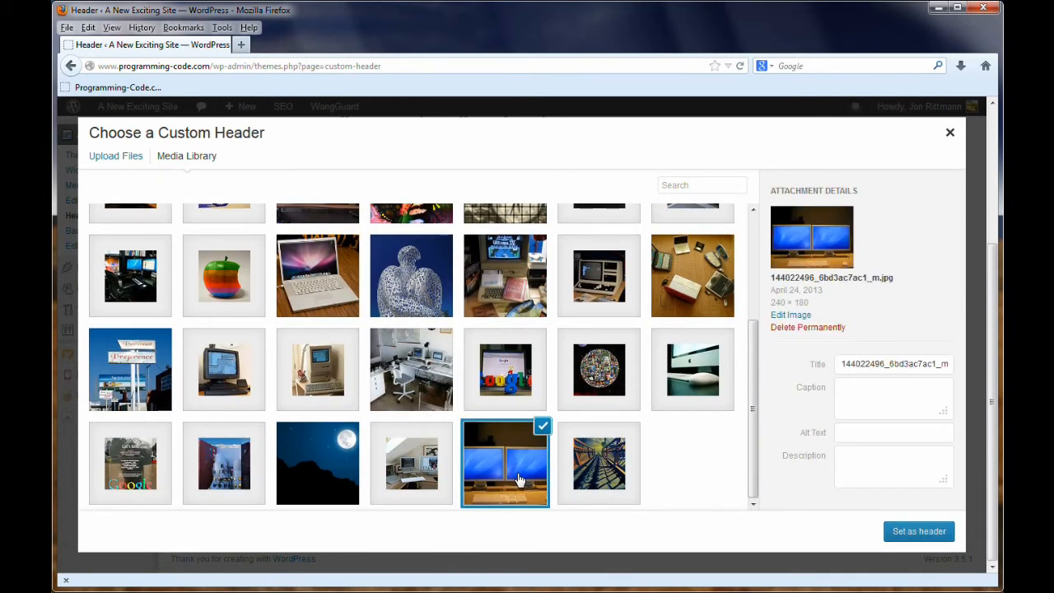
# Clear the selected photo's title and set its alt text to "two monitors".
pyautogui.click(854, 388)
pyautogui.moveTo(843, 364); pyautogui.dragTo(974, 359)
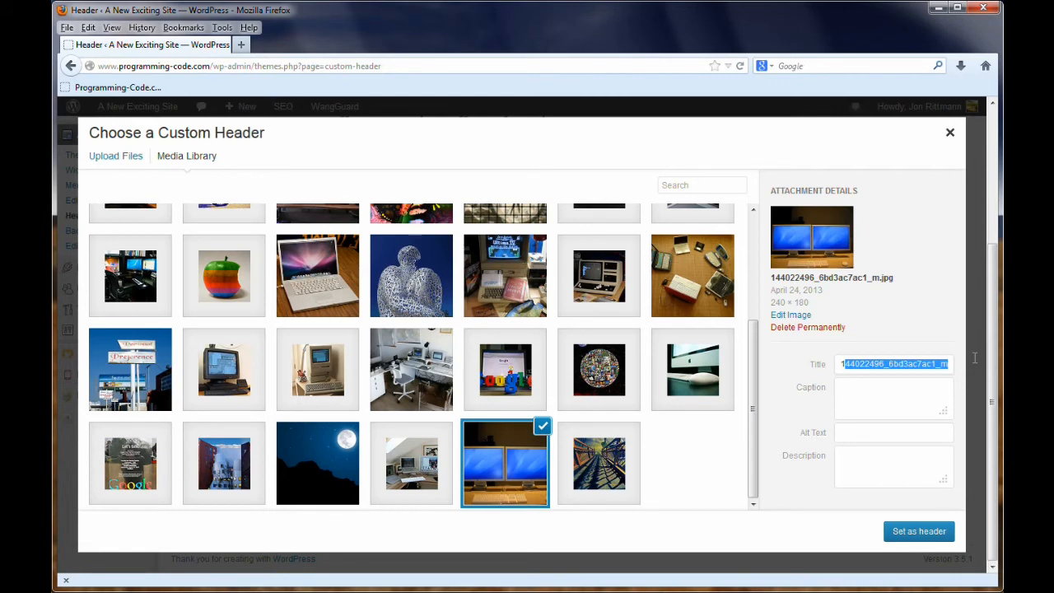
pyautogui.press('BackSpace')
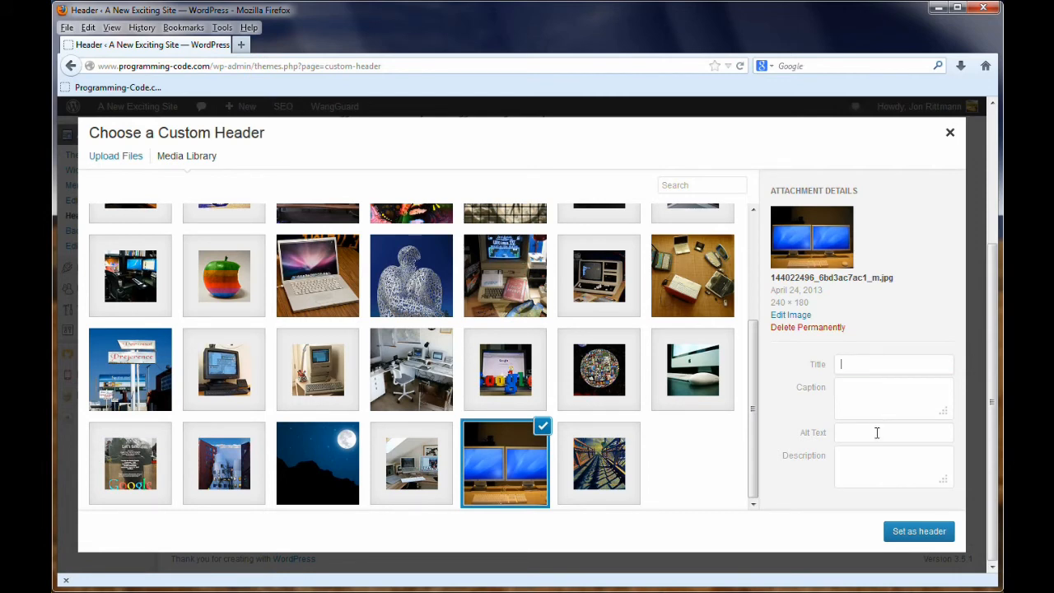
pyautogui.click(877, 432)
pyautogui.write('two monitors')
# Set the selected photo as the header and publish it as is, without cropping.
pyautogui.click(914, 533)
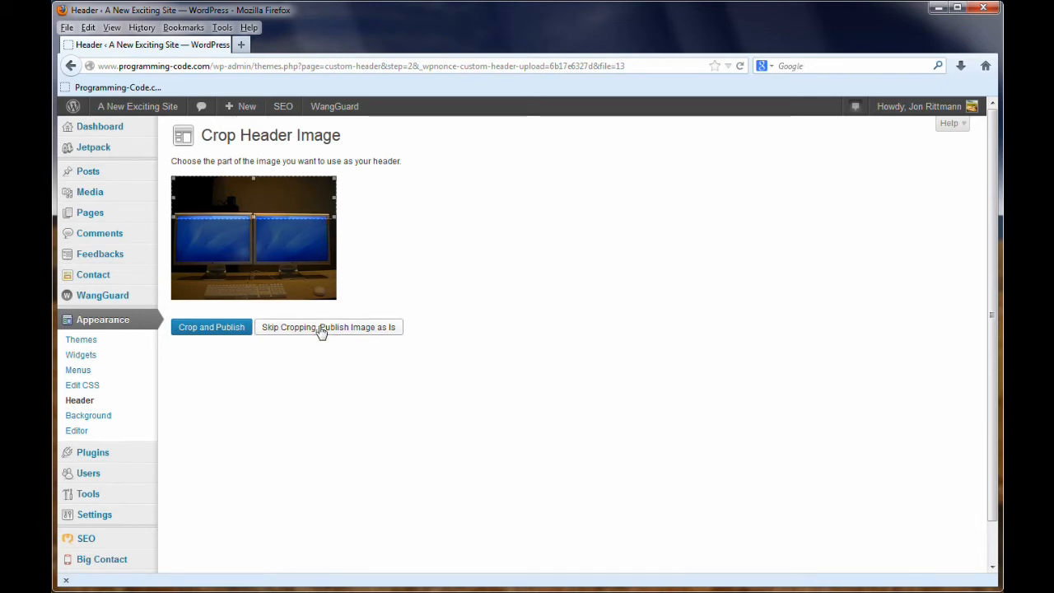
pyautogui.click(322, 328)
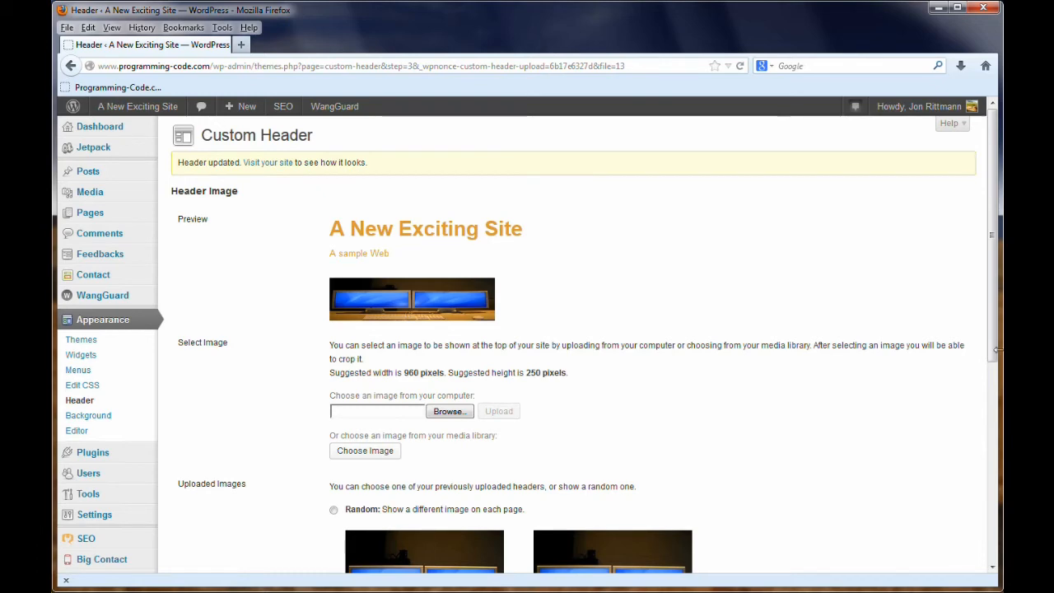
# Remove the current header image and select copy-144022496_6bd3ac7ac1_m.jpg from the media library as the replacement.
pyautogui.moveTo(995, 349); pyautogui.dragTo(974, 463)
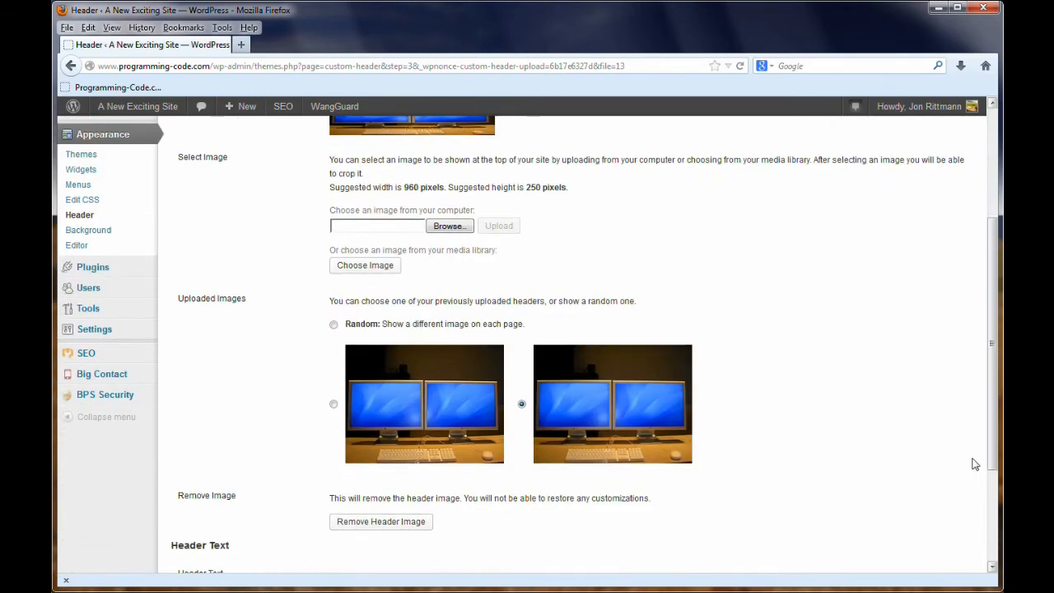
pyautogui.click(405, 524)
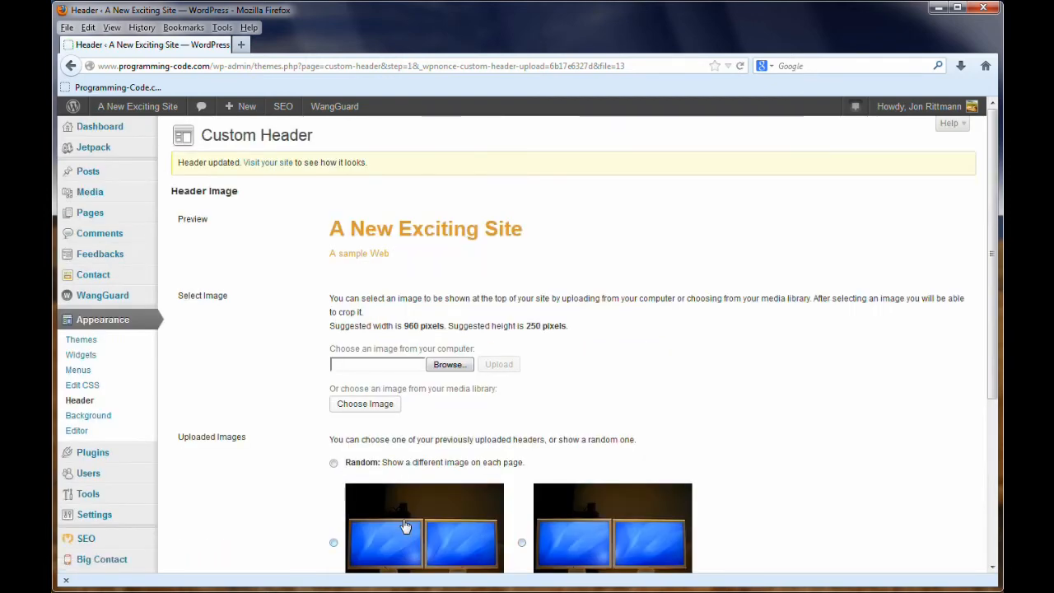
pyautogui.click(365, 404)
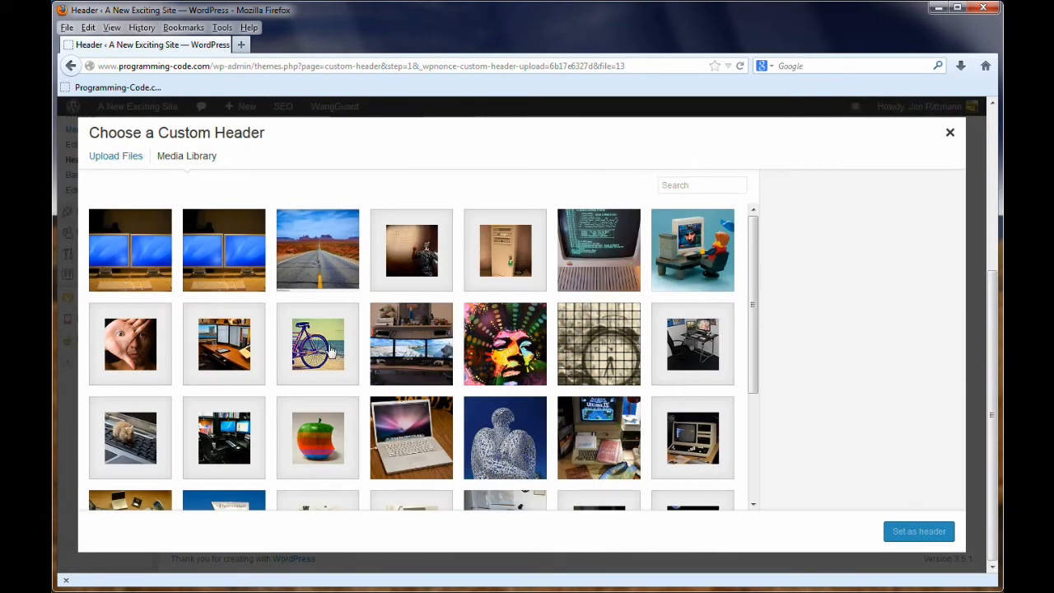
pyautogui.click(240, 268)
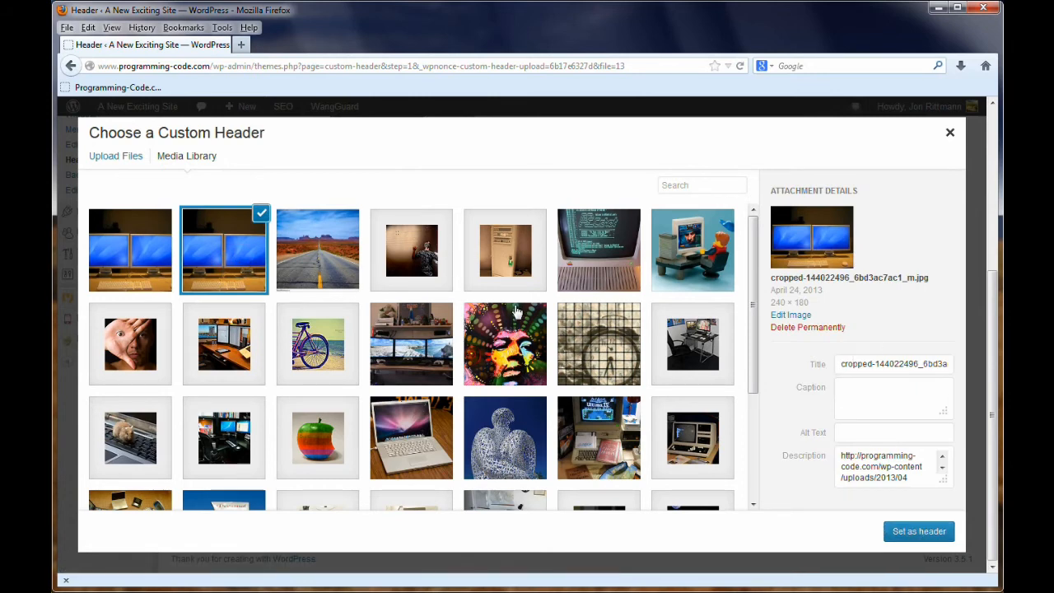
pyautogui.click(151, 262)
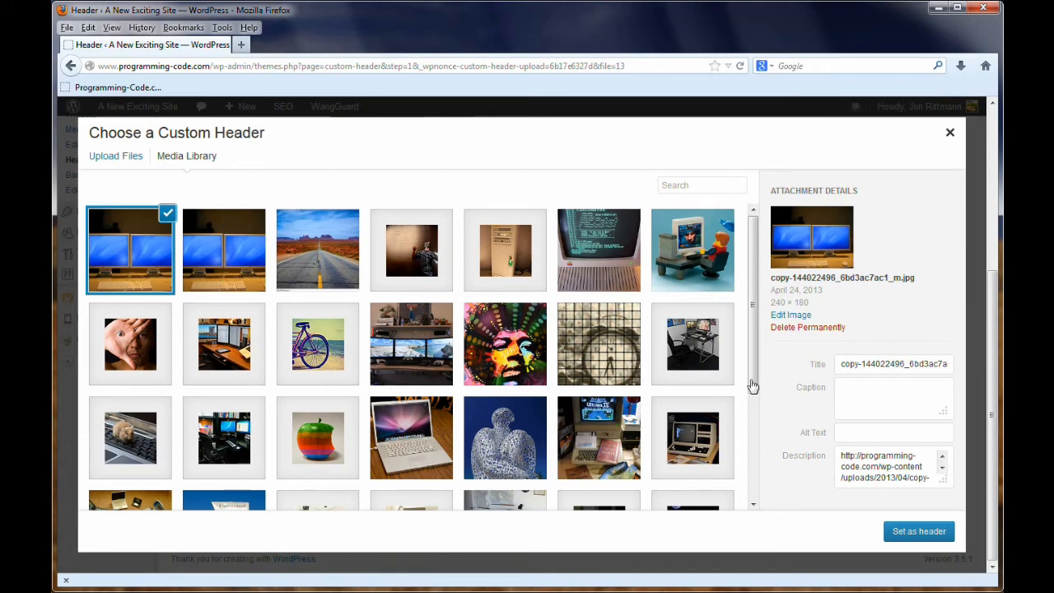
# Clear the copied photo's title and description, and set its alt text to "Two Monitors".
pyautogui.moveTo(837, 367); pyautogui.dragTo(947, 364)
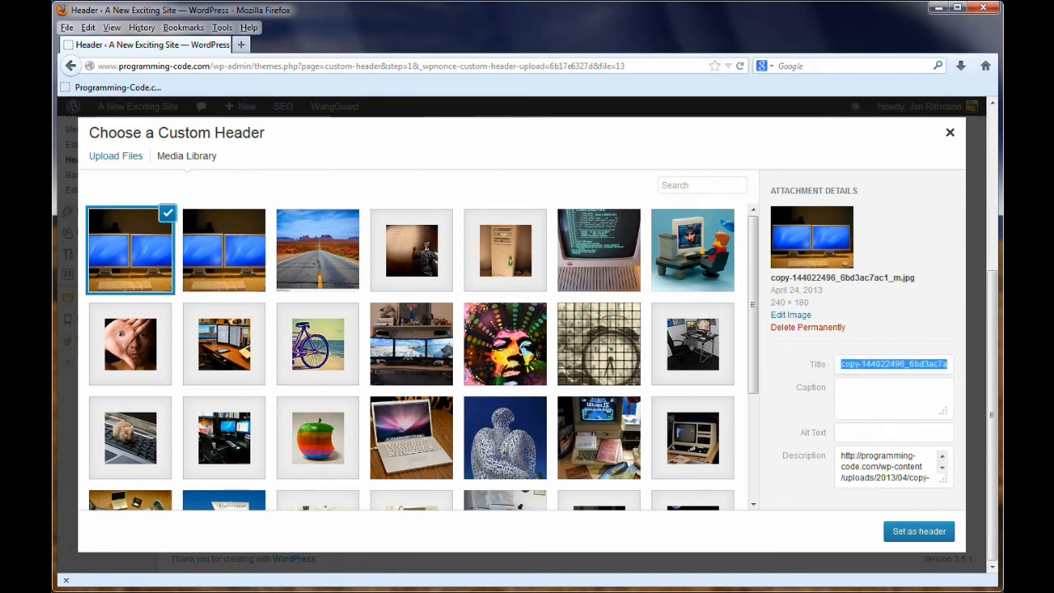
pyautogui.press('BackSpace')
pyautogui.moveTo(842, 456); pyautogui.dragTo(943, 494)
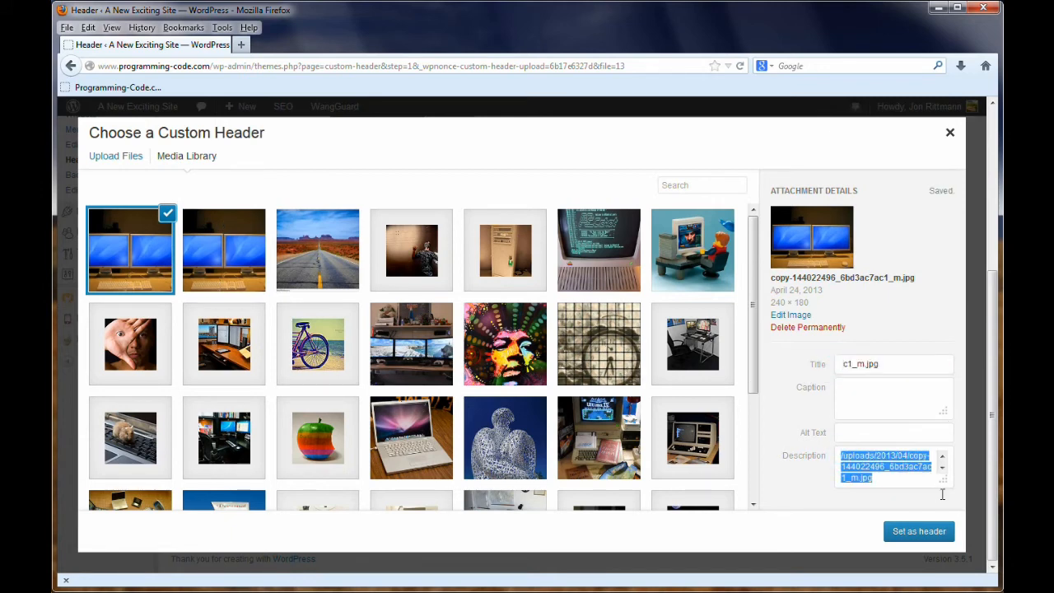
pyautogui.press('BackSpace')
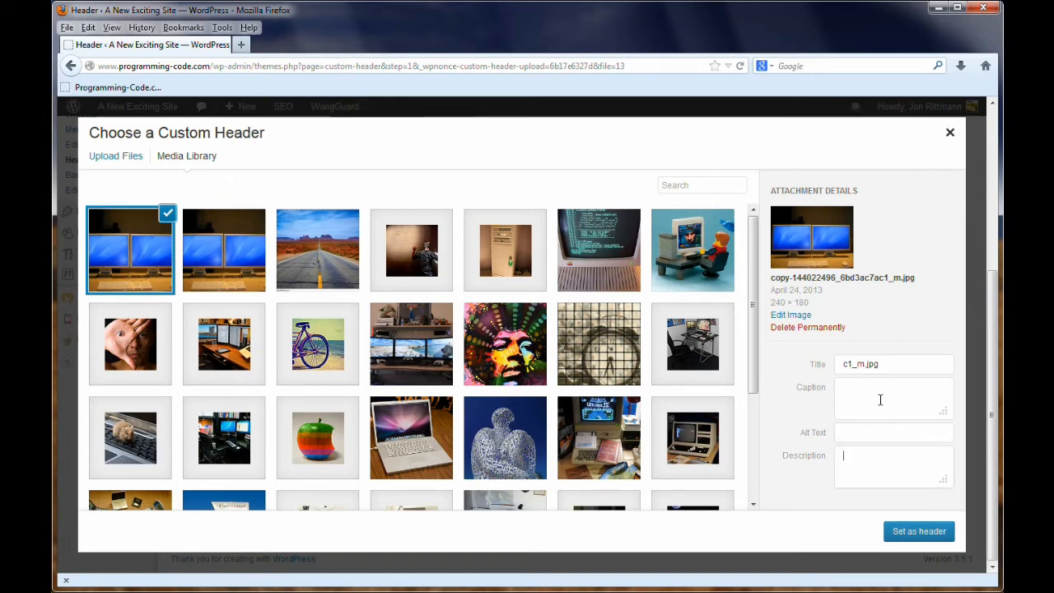
pyautogui.moveTo(887, 365); pyautogui.dragTo(782, 367)
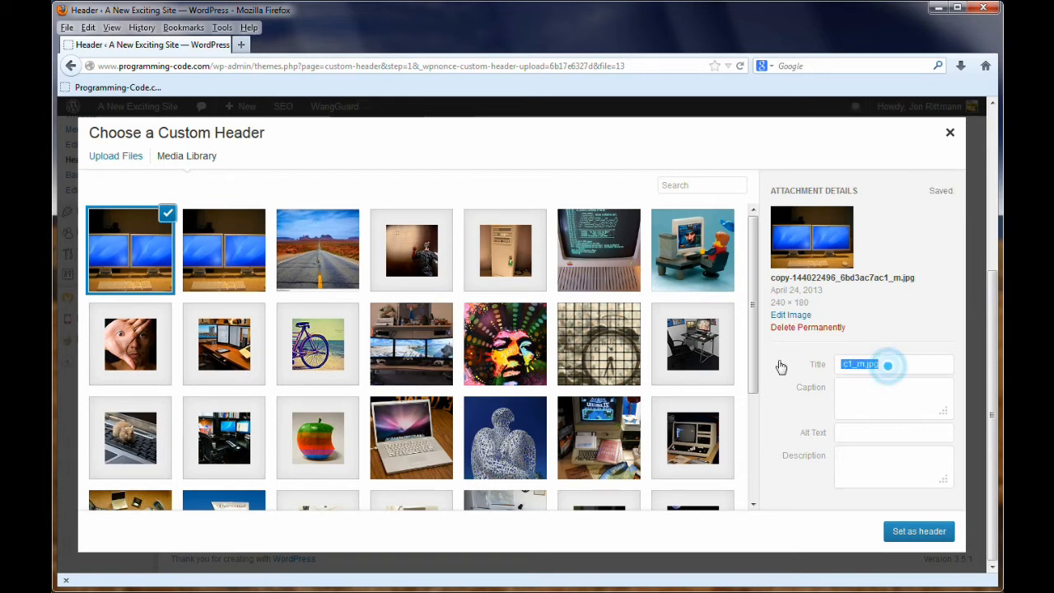
pyautogui.click(854, 431)
pyautogui.write('Two')
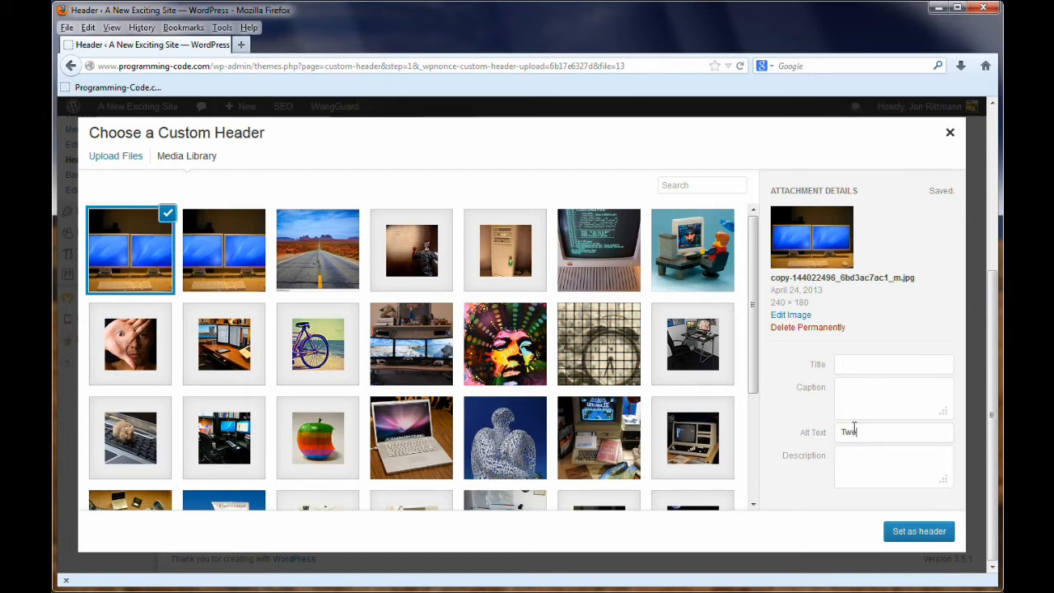
pyautogui.write(' Monitors')
# Set the copied photo as the header, extend the crop area to the photo's full height, and publish it.
pyautogui.click(912, 532)
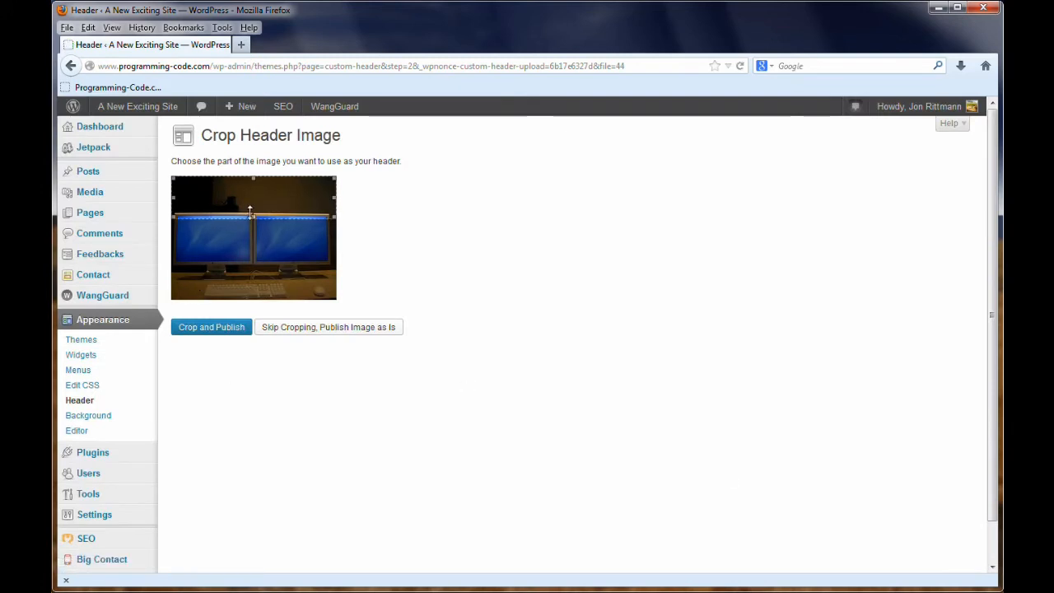
pyautogui.moveTo(252, 218); pyautogui.dragTo(251, 300)
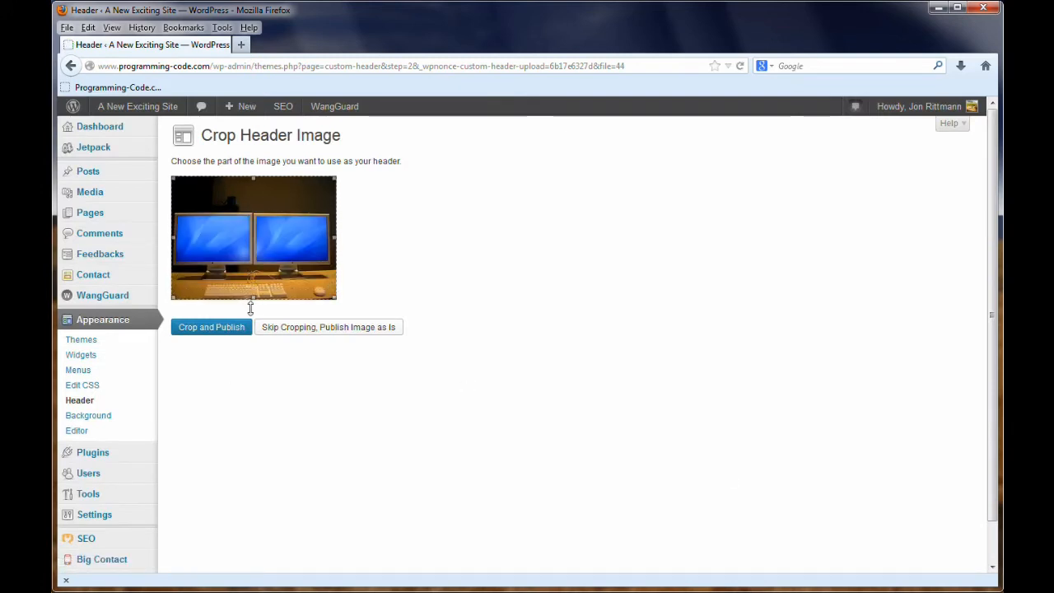
pyautogui.click(213, 330)
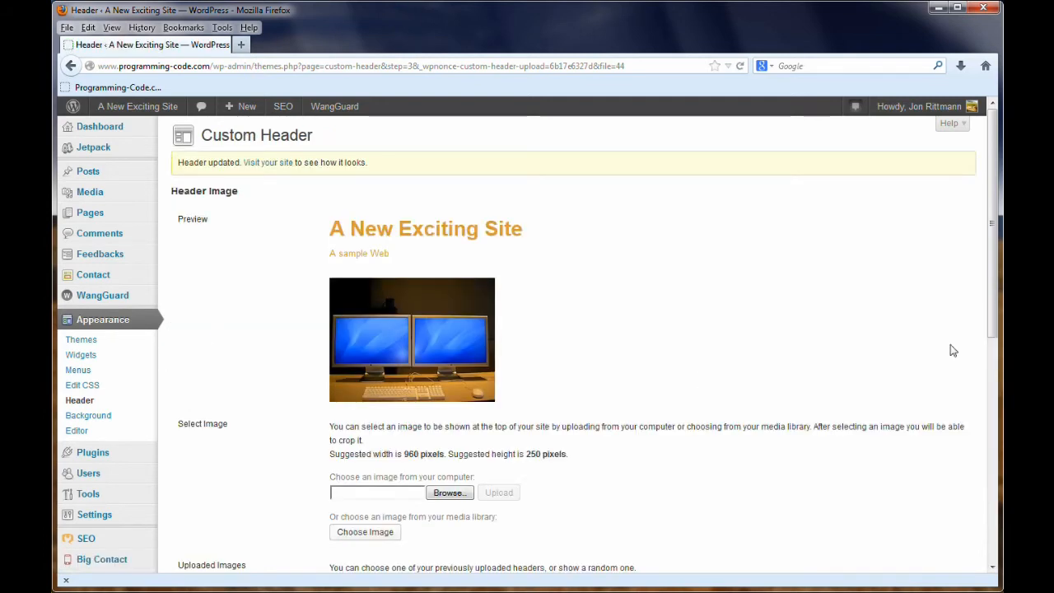
pyautogui.scroll(-7, 984, 421)
pyautogui.scroll(7, 919, 551)
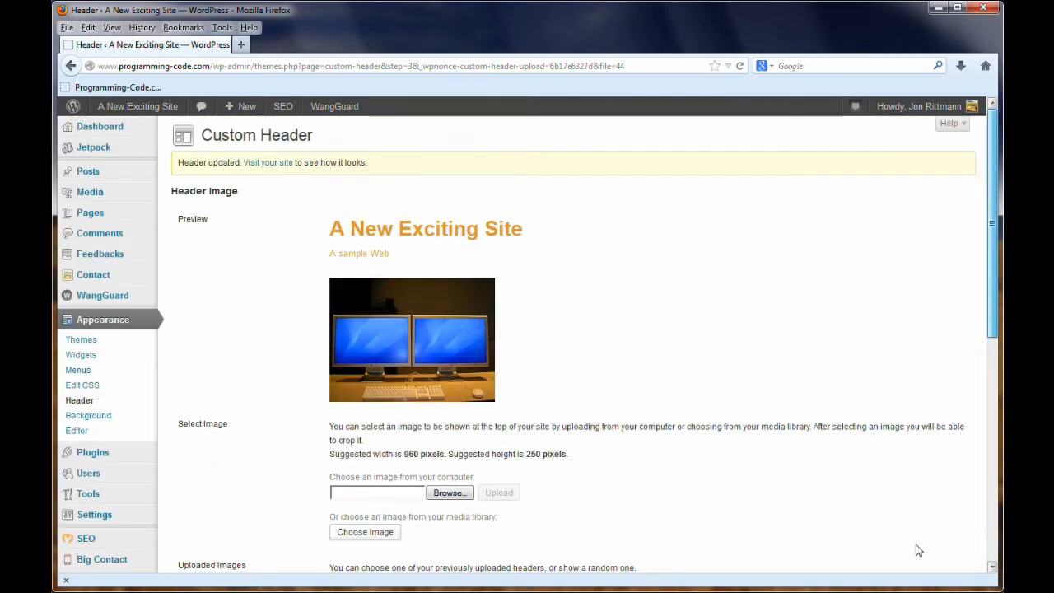
# Save the custom header settings and open the site's front page to check the two-monitor header image.
pyautogui.scroll(-5, 919, 548)
pyautogui.click(230, 538)
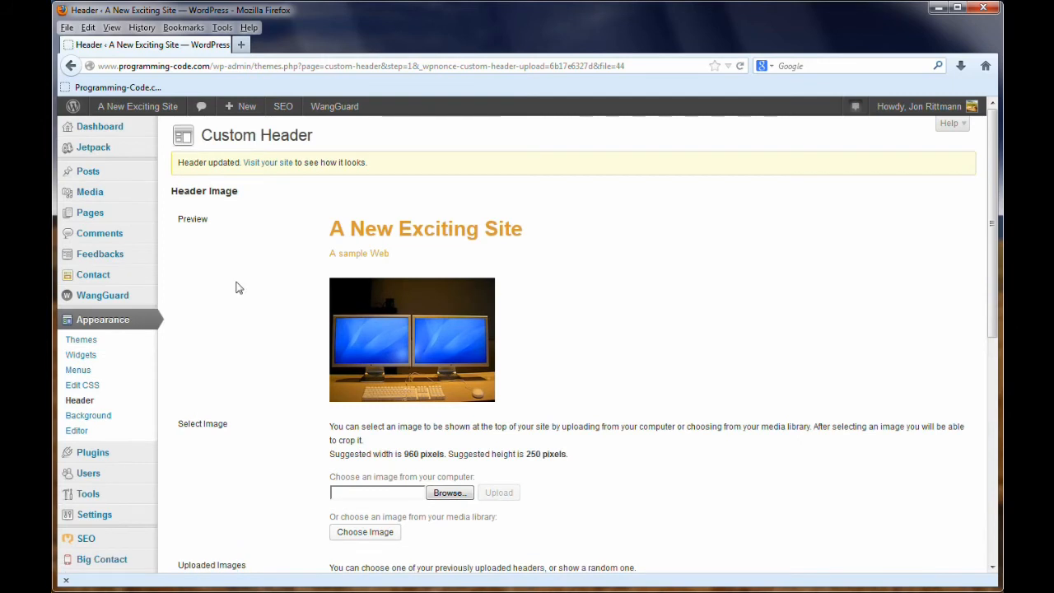
pyautogui.click(134, 108)
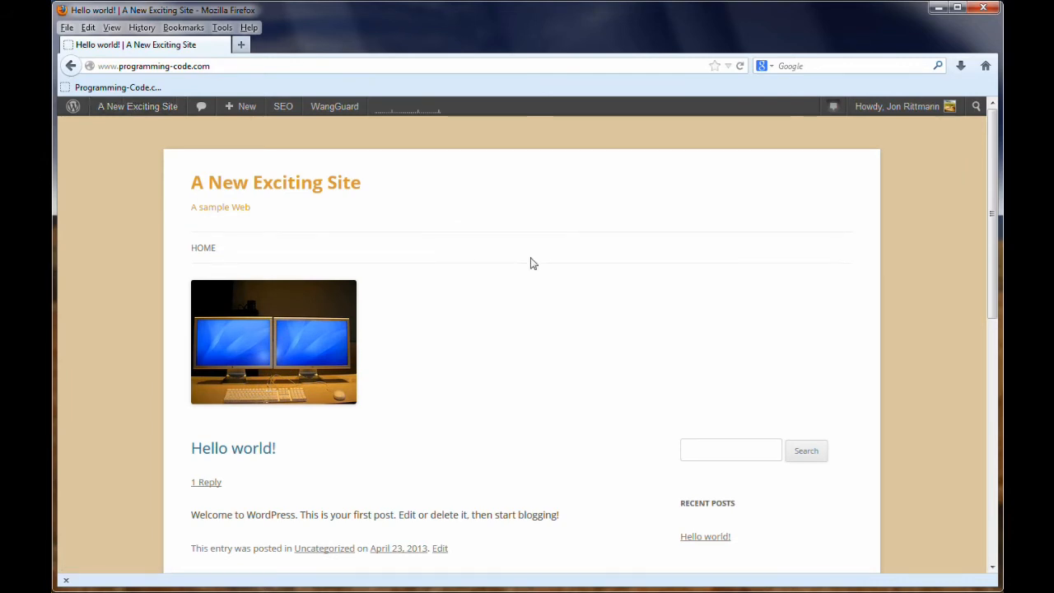
# Move the default comment on the "Hello world!" post to the trash.
pyautogui.click(144, 106)
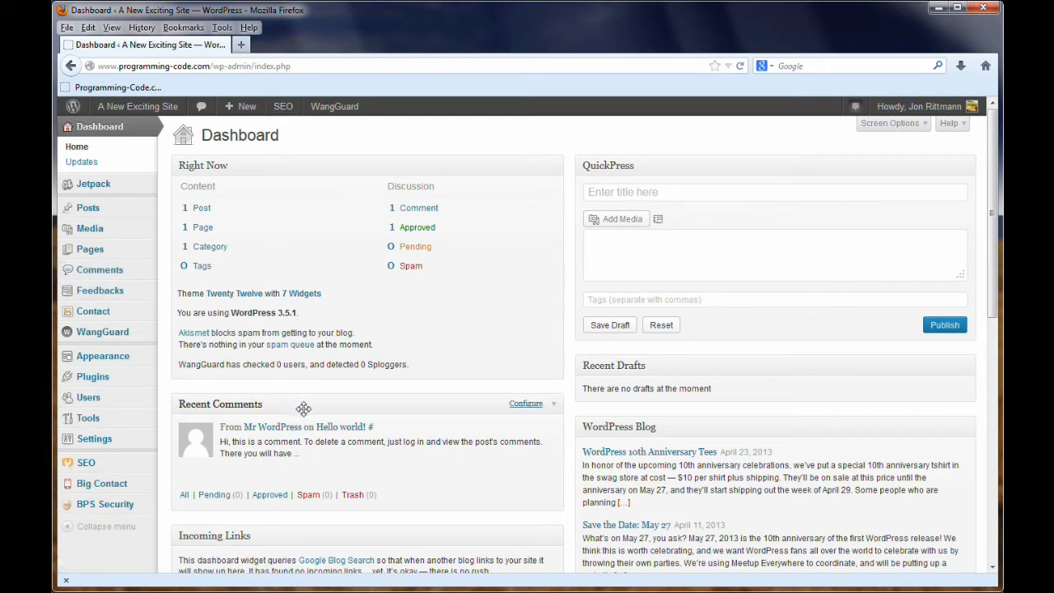
pyautogui.moveTo(338, 465)
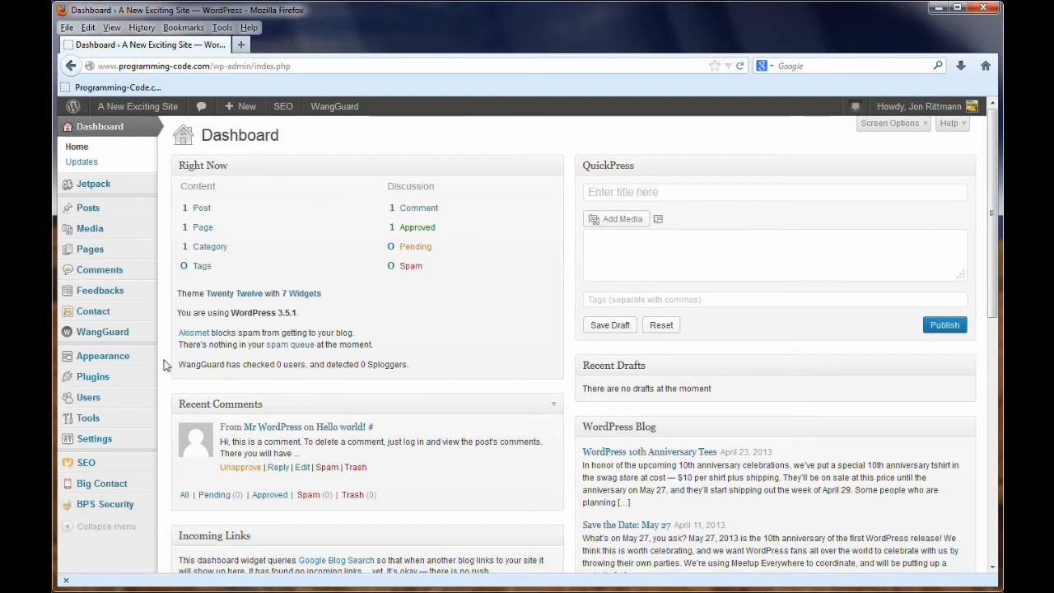
pyautogui.click(108, 274)
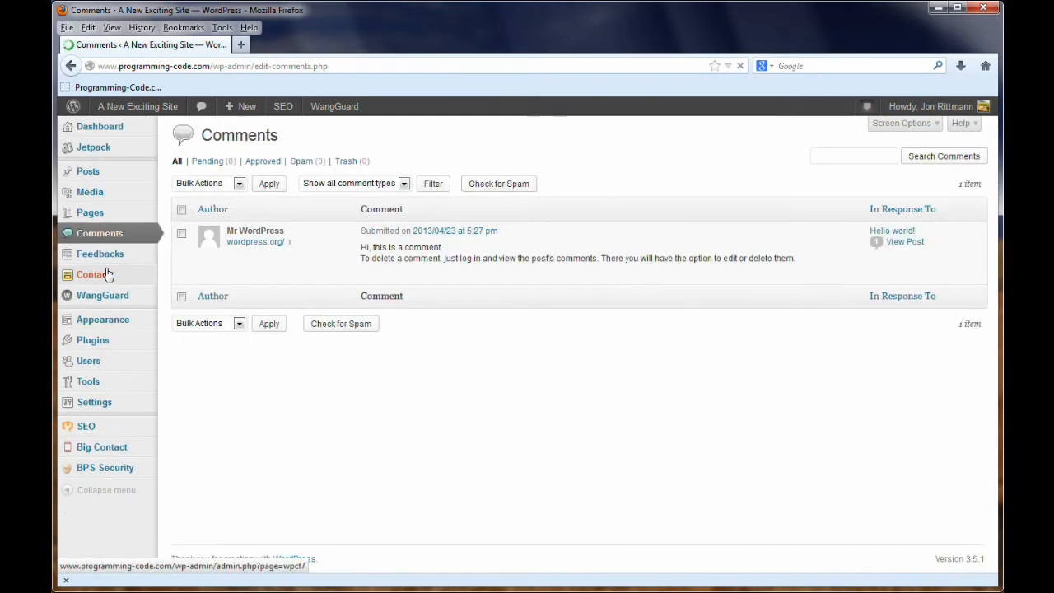
pyautogui.click(181, 235)
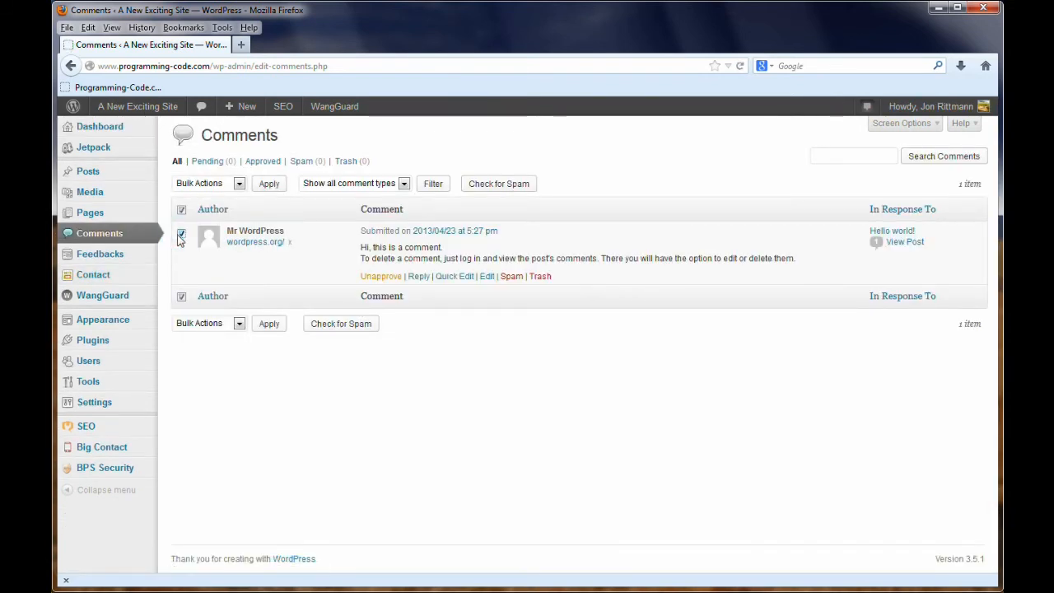
pyautogui.click(208, 184)
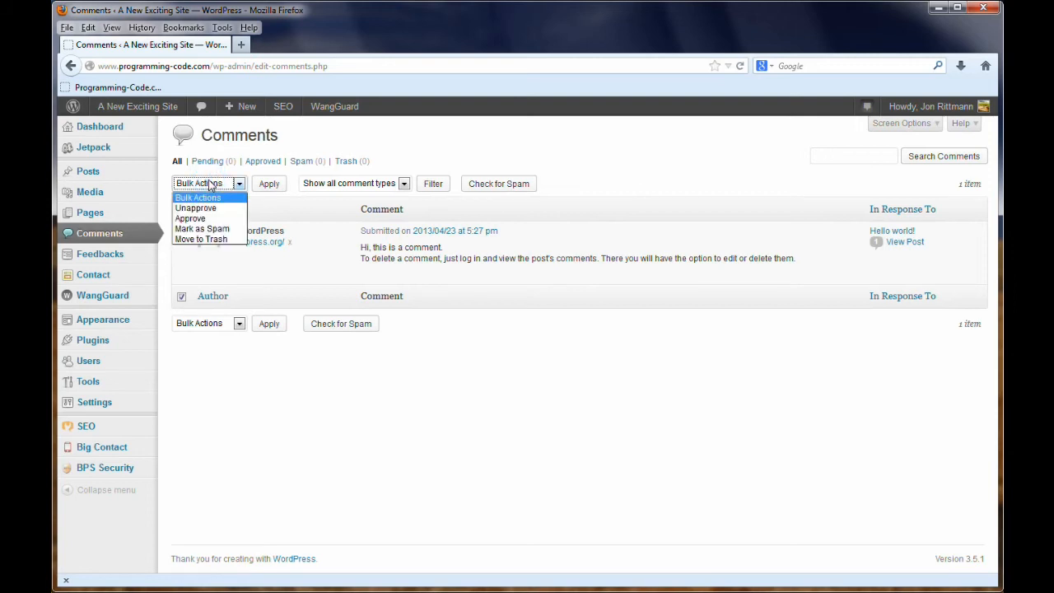
pyautogui.click(206, 239)
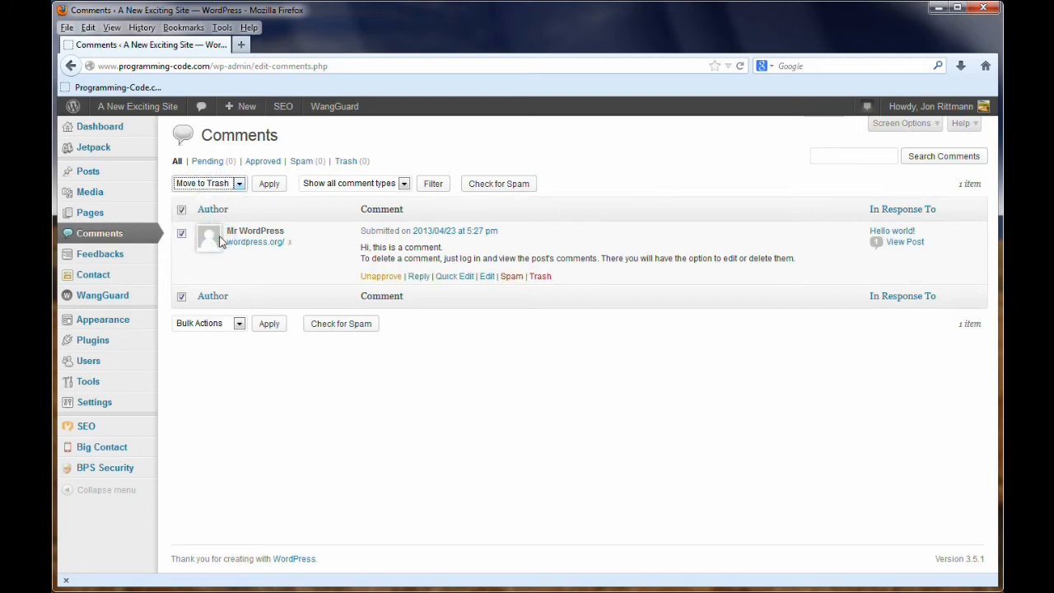
pyautogui.click(267, 184)
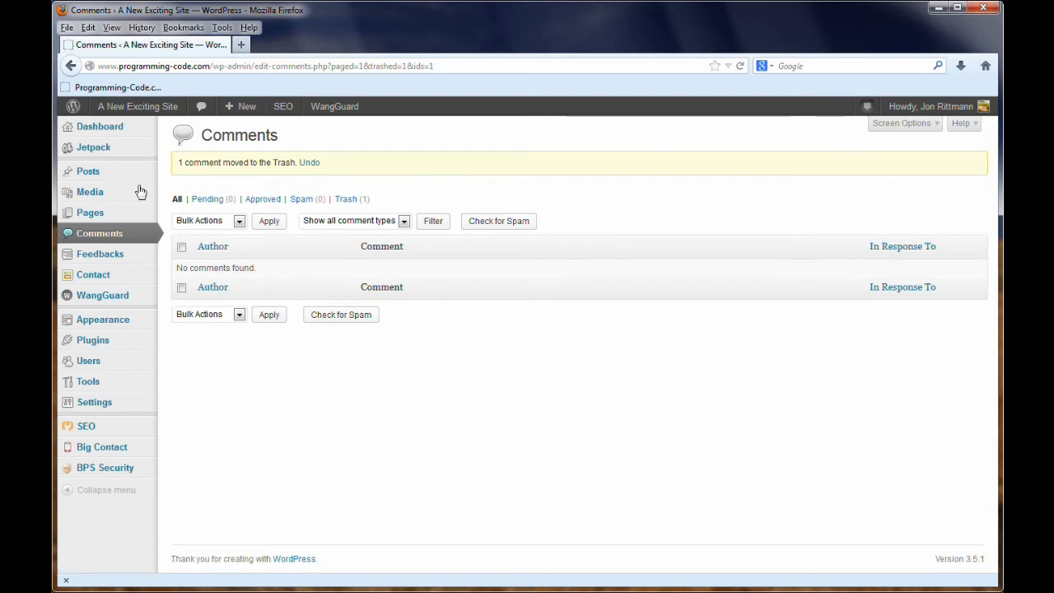
# Create a new page titled "About" with no body text and publish it.
pyautogui.click(92, 128)
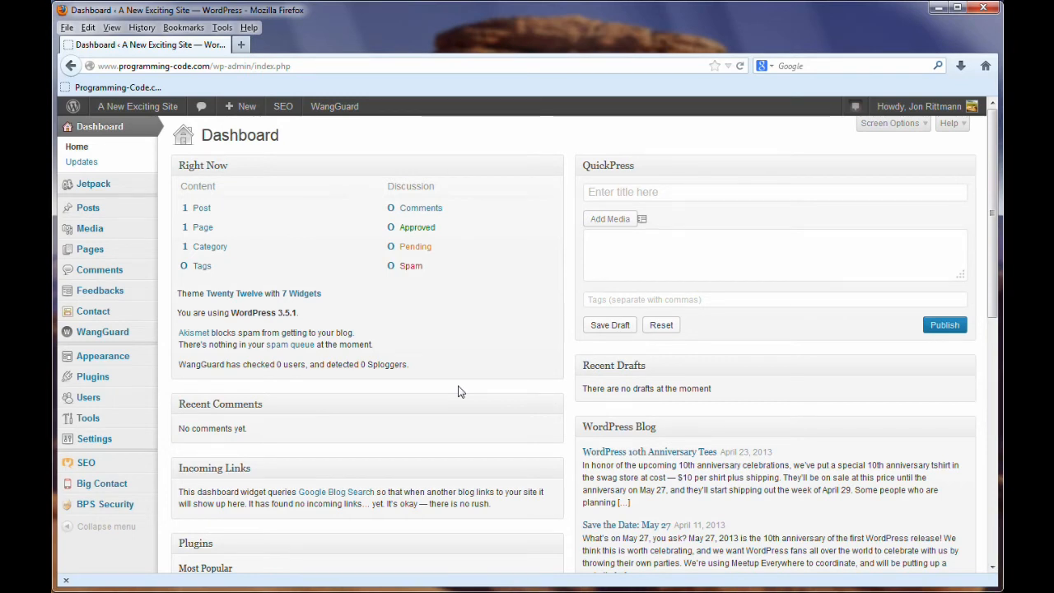
pyautogui.moveTo(99, 253)
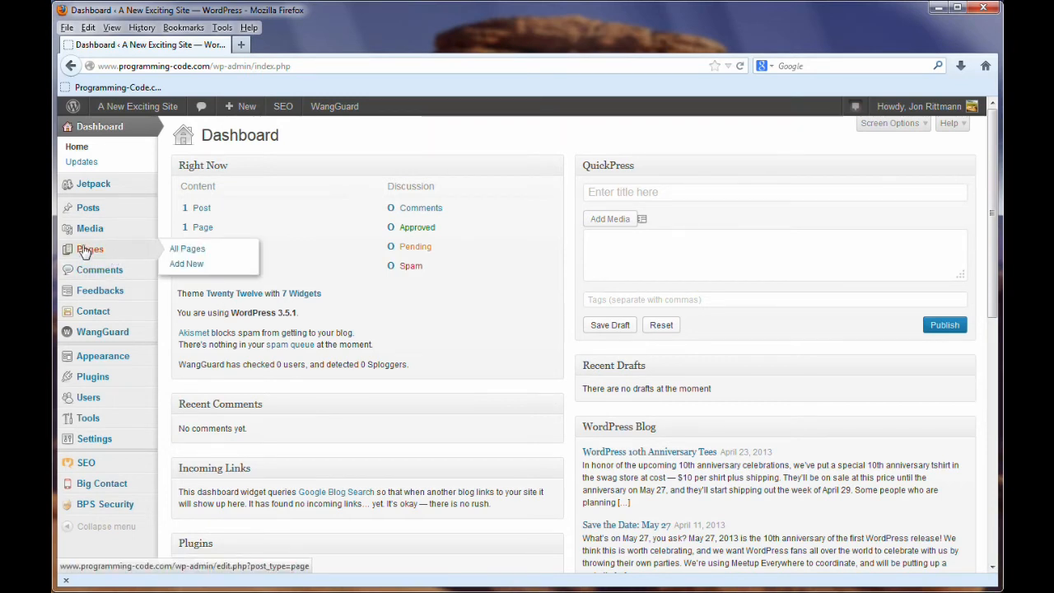
pyautogui.click(204, 271)
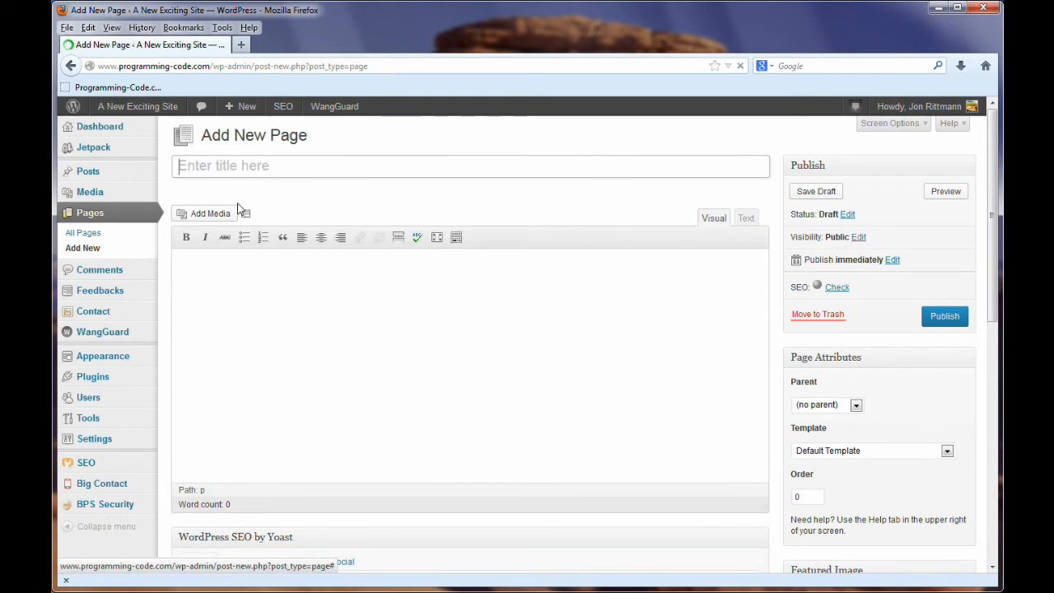
pyautogui.click(273, 165)
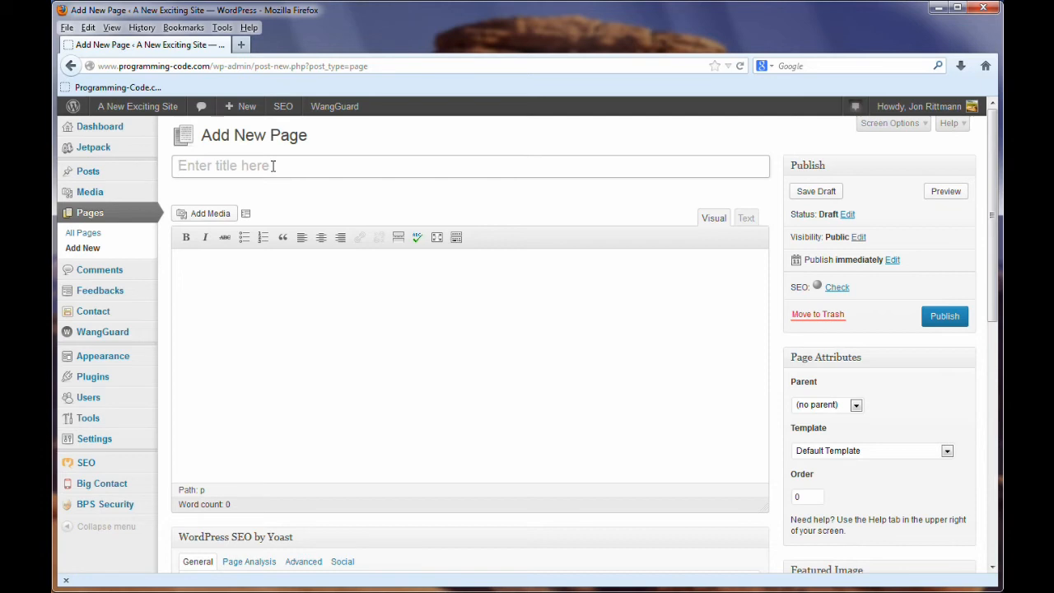
pyautogui.write('About')
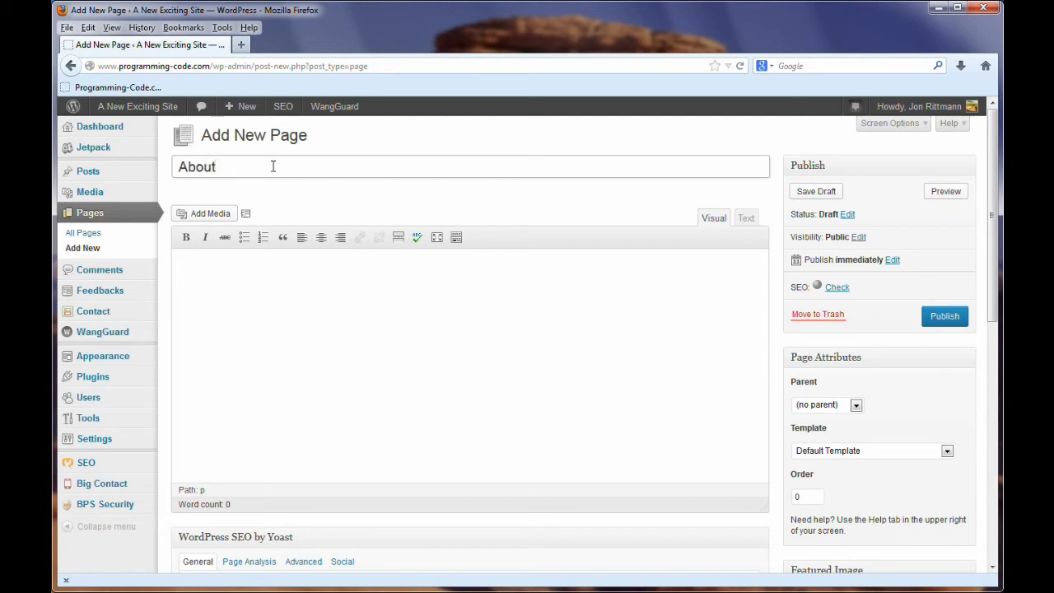
pyautogui.click(243, 319)
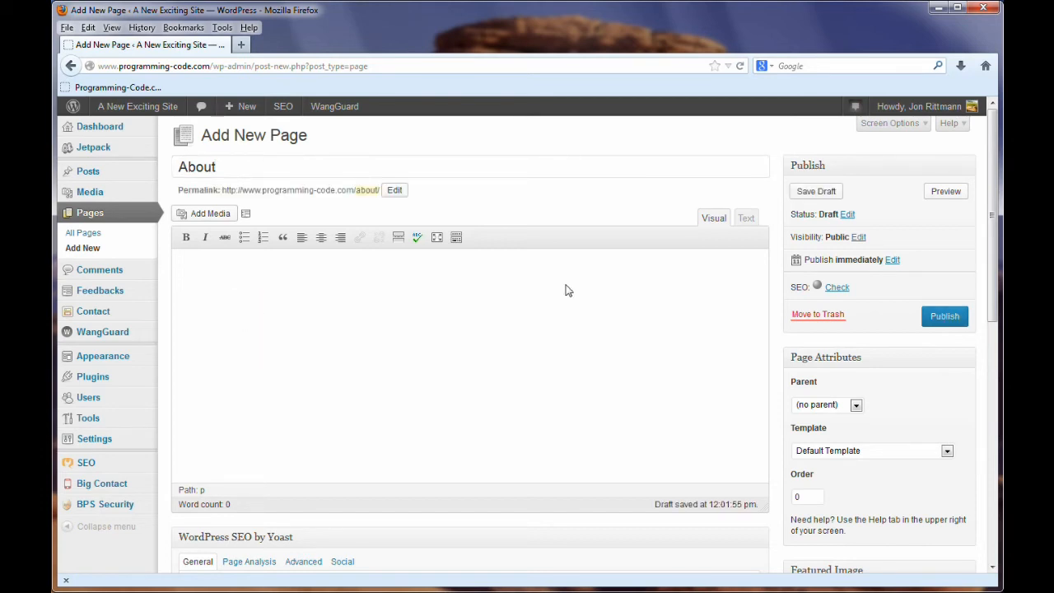
pyautogui.click(947, 317)
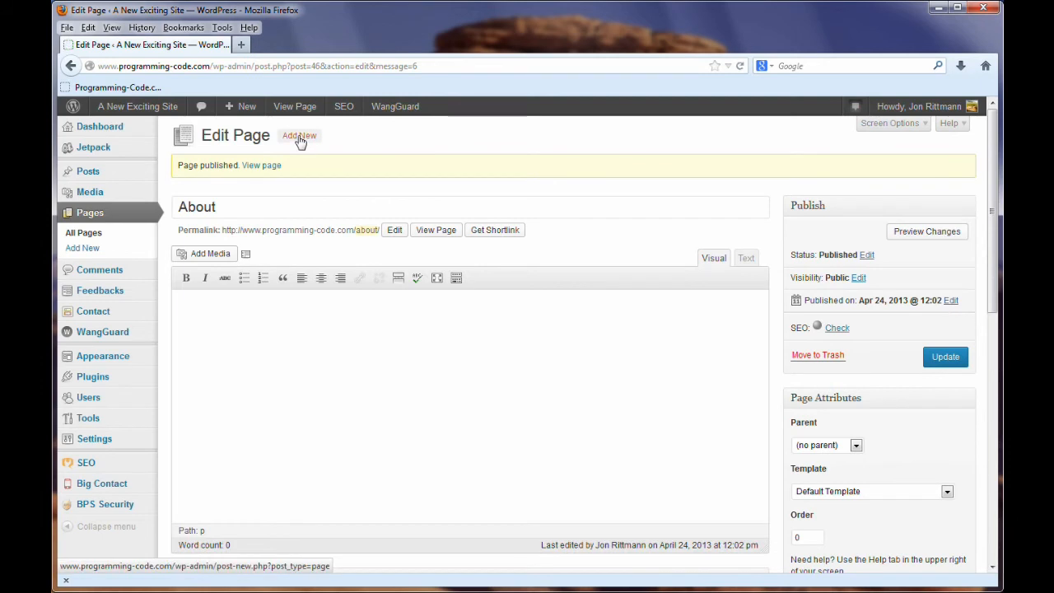
# Add another page titled "Contact" with no body text and publish it.
pyautogui.click(300, 137)
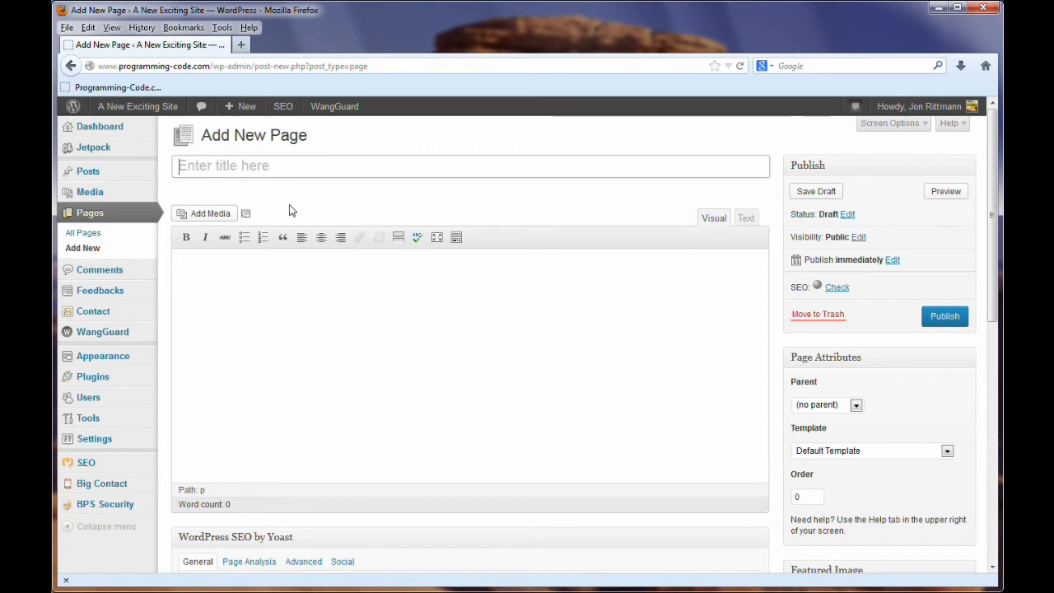
pyautogui.write('Contact')
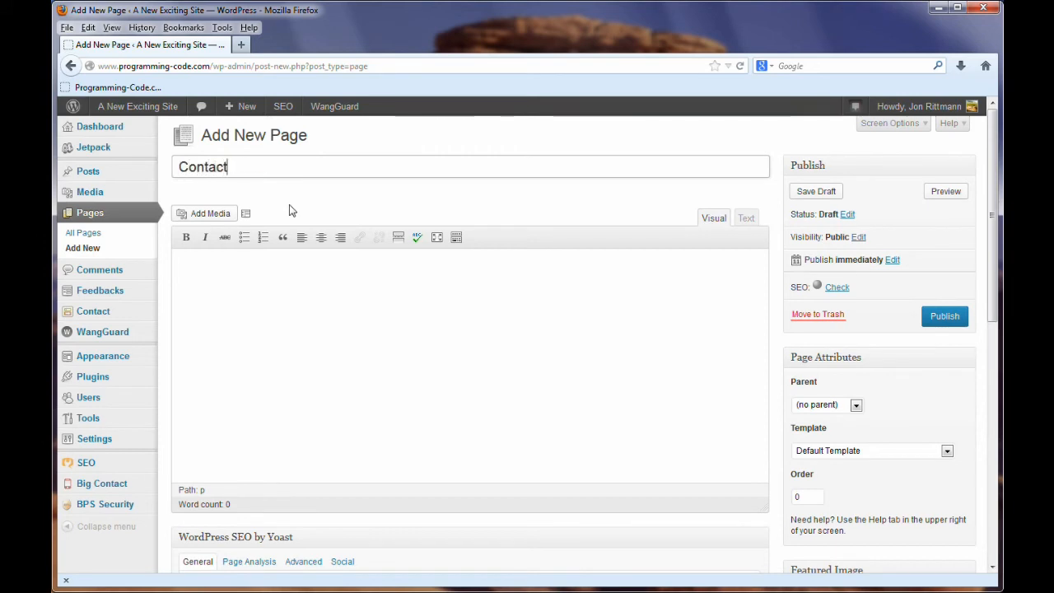
pyautogui.click(280, 304)
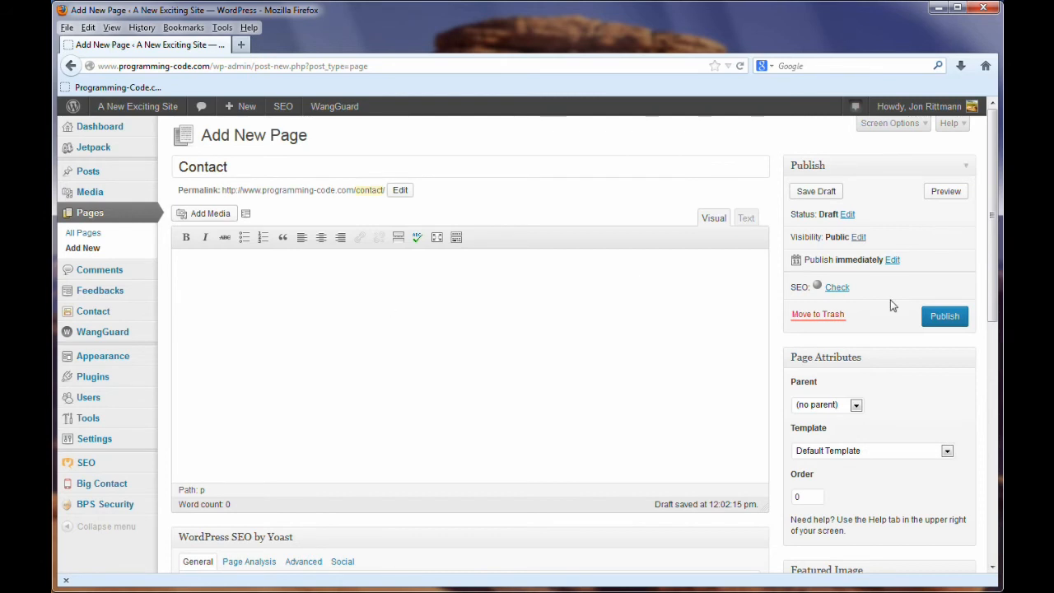
pyautogui.click(936, 325)
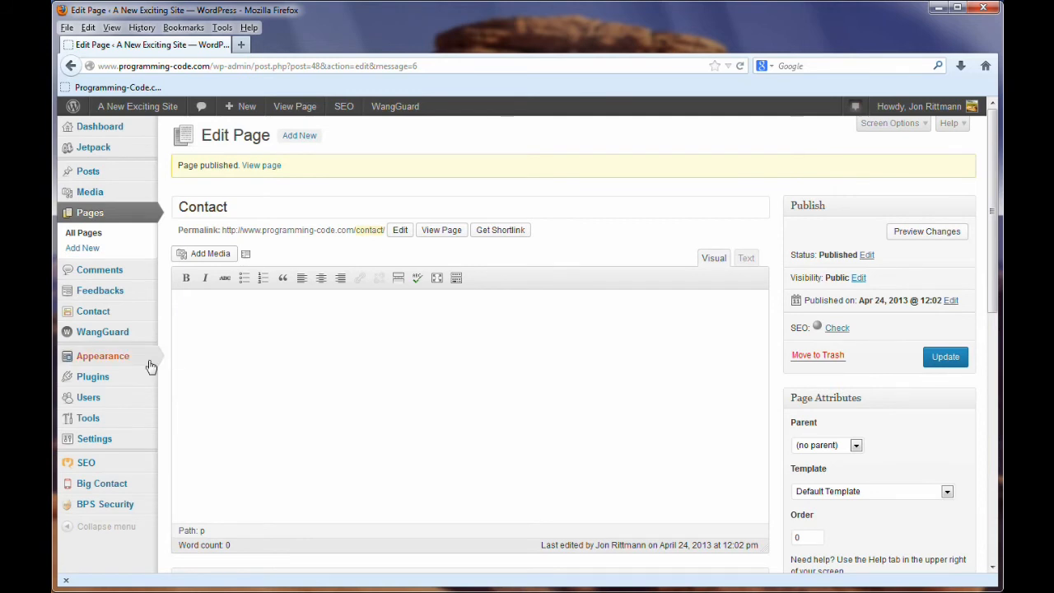
# Add the Contact, About and Sample Page pages to the site's navigation menu and save the menu.
pyautogui.moveTo(116, 357)
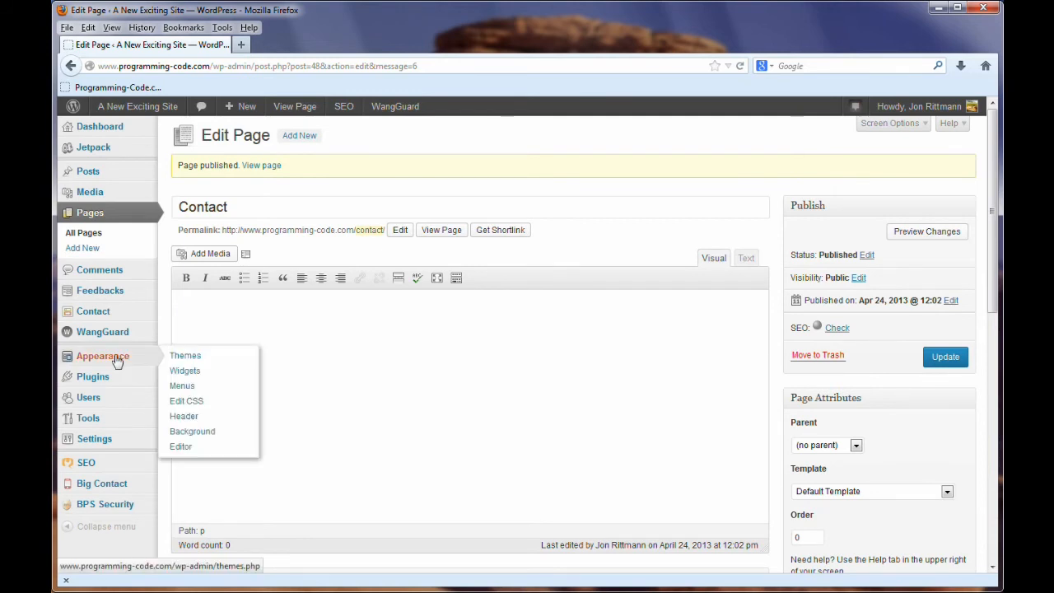
pyautogui.click(186, 386)
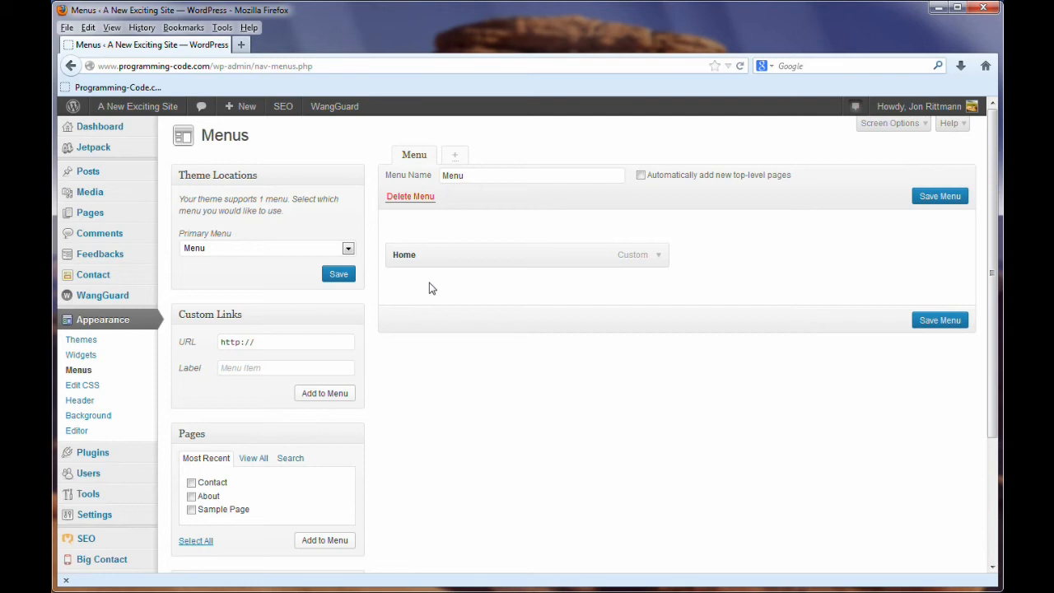
pyautogui.click(197, 541)
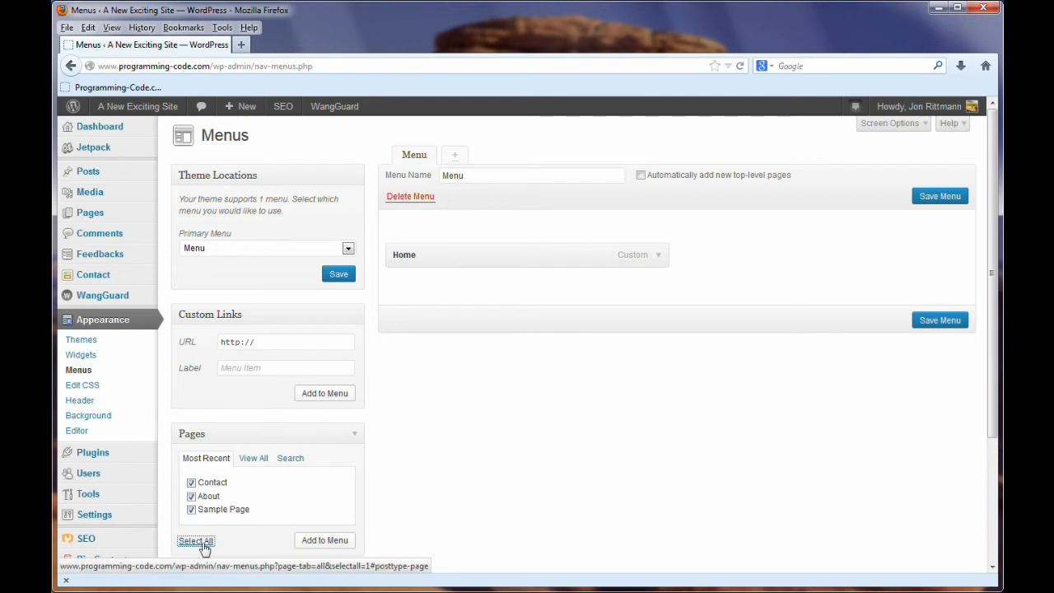
pyautogui.click(325, 541)
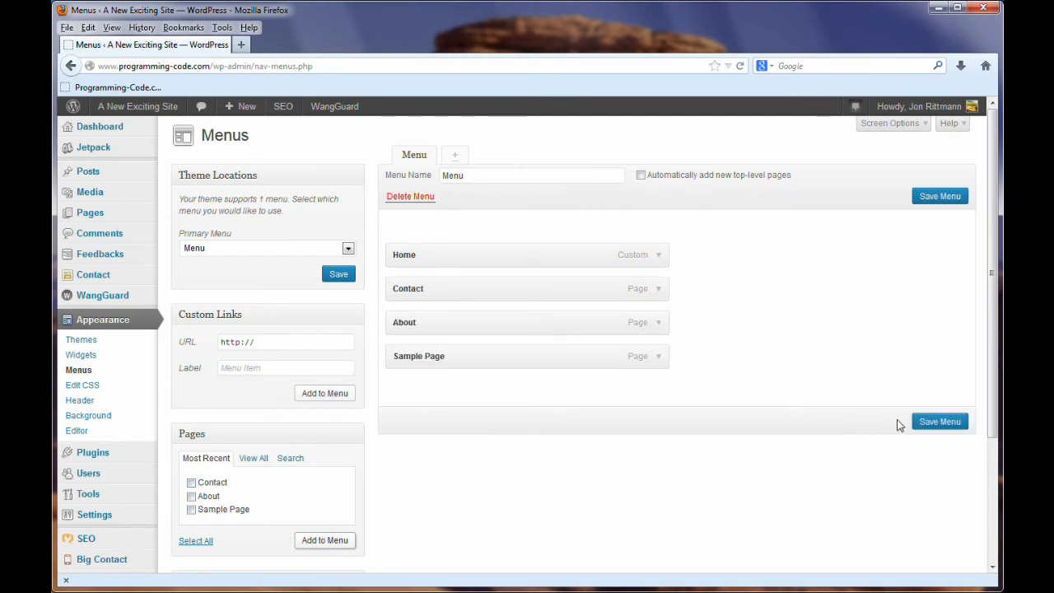
pyautogui.click(928, 423)
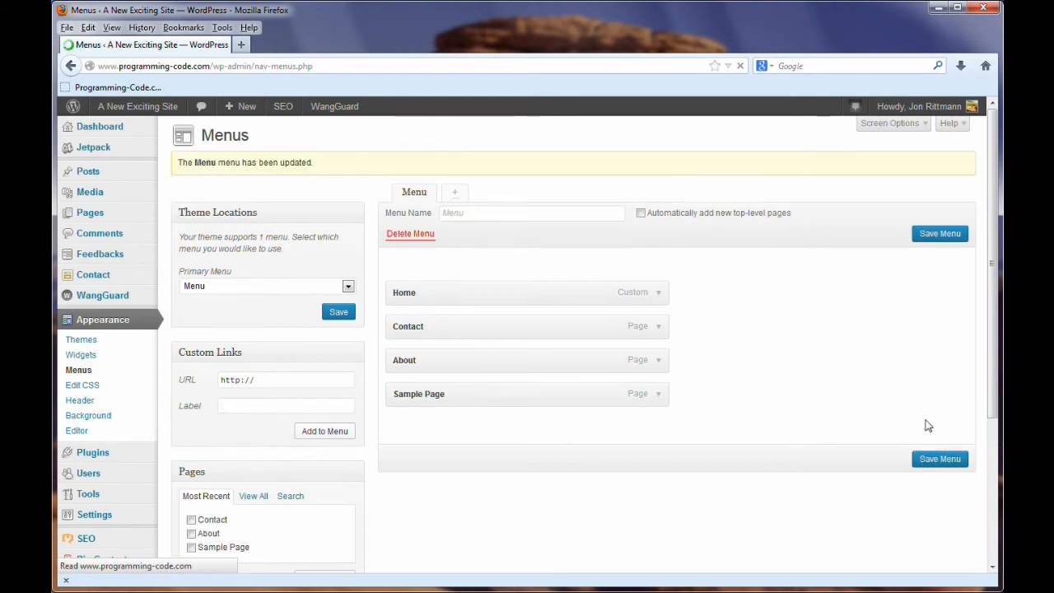
# Examine the Contact, About, Sample Page and Home pages on the live site through its navigation menu.
pyautogui.click(125, 110)
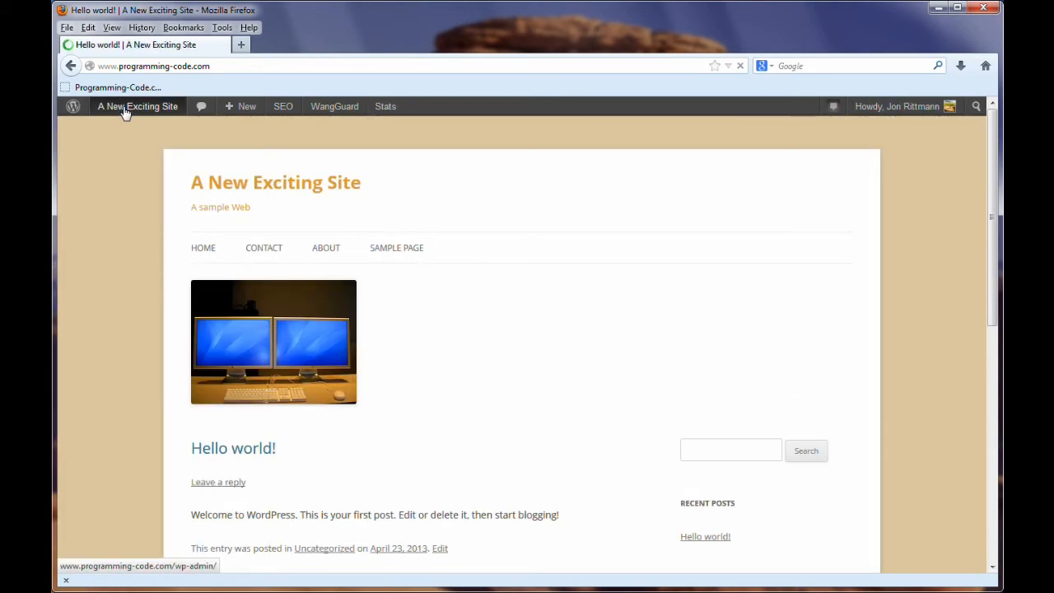
pyautogui.click(264, 248)
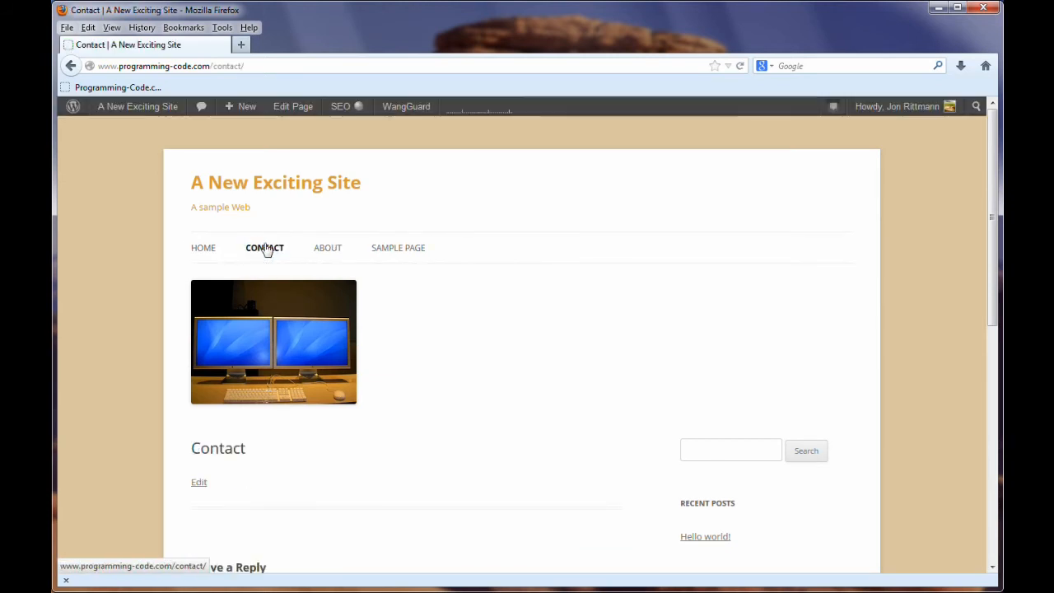
pyautogui.click(334, 253)
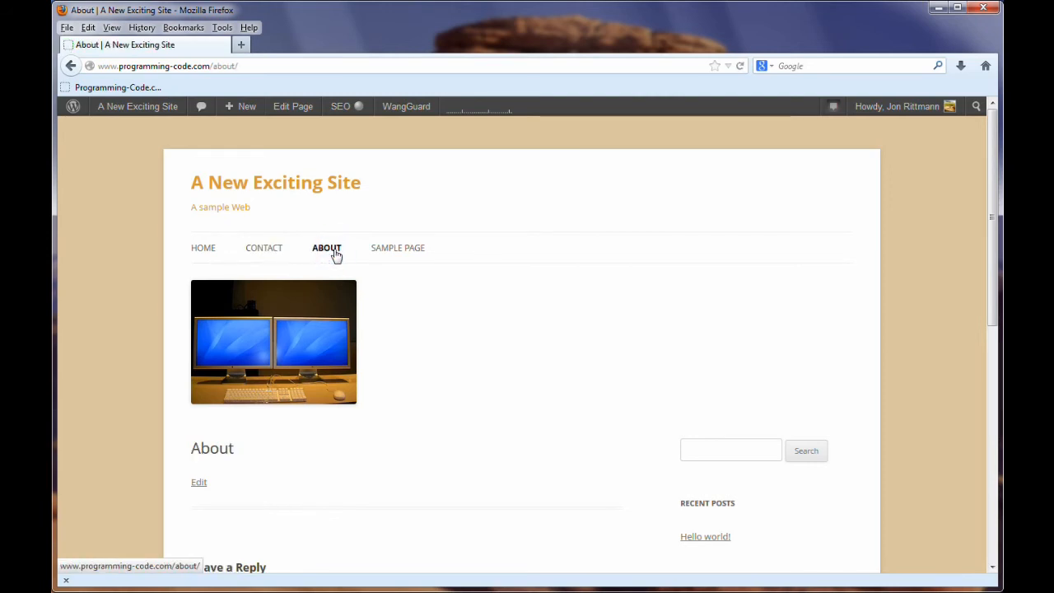
pyautogui.click(409, 256)
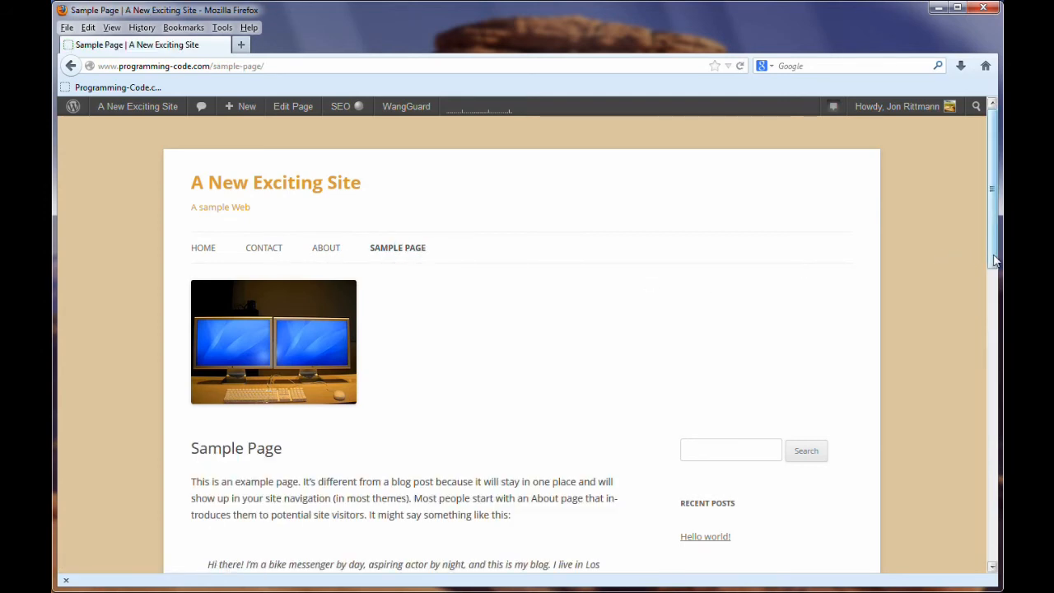
pyautogui.moveTo(994, 265)
pyautogui.mouseDown()
pyautogui.moveTo(989, 414)
pyautogui.moveTo(991, 266)
pyautogui.mouseUp()
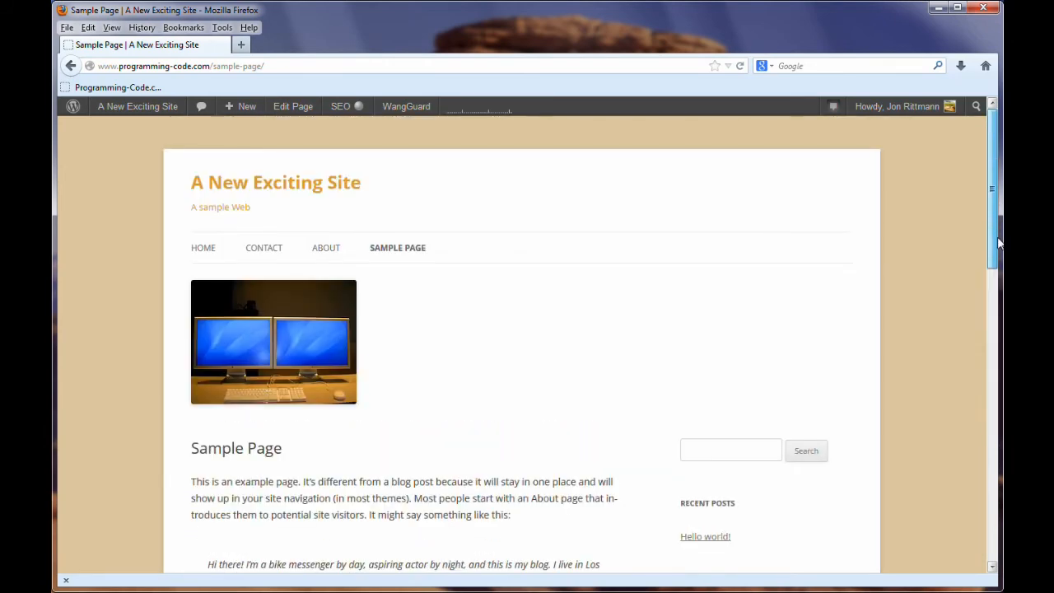
pyautogui.click(323, 248)
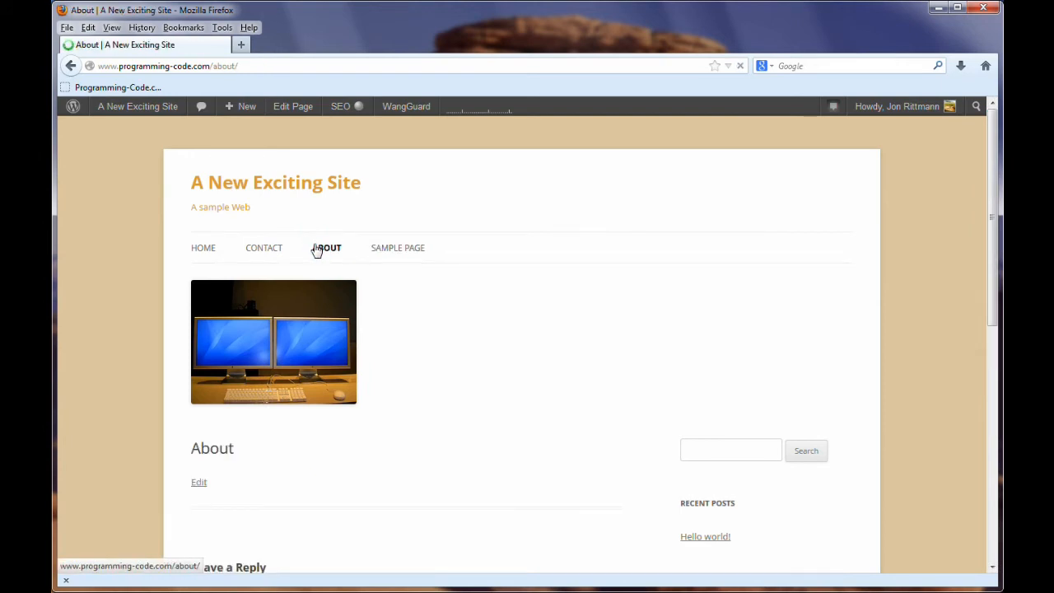
pyautogui.click(269, 255)
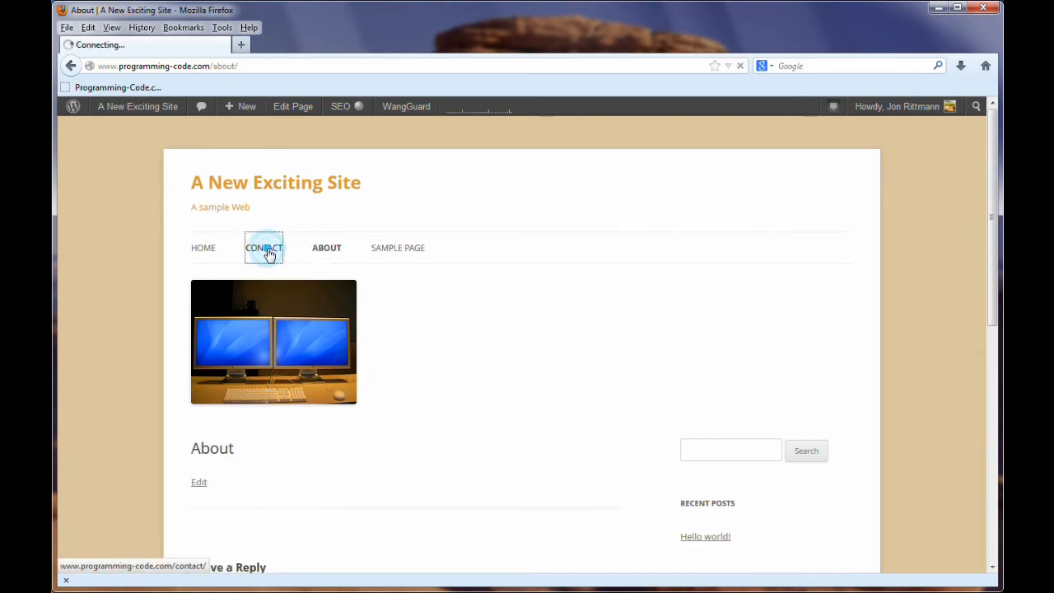
pyautogui.click(212, 252)
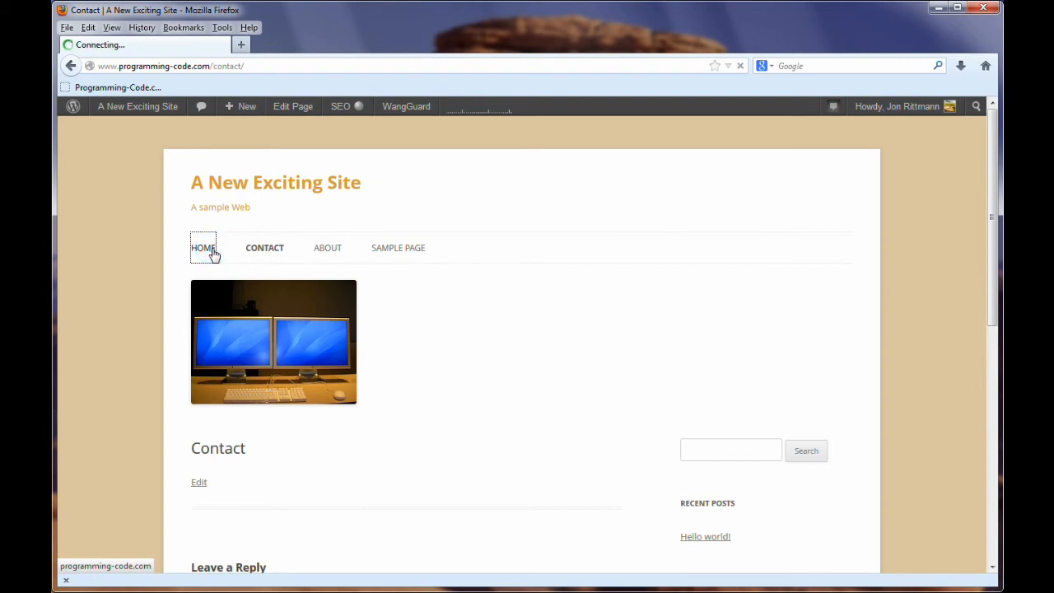
# Set the Twenty Twelve theme's front page to display your latest posts, save and publish the change, and close the customizer.
pyautogui.click(151, 109)
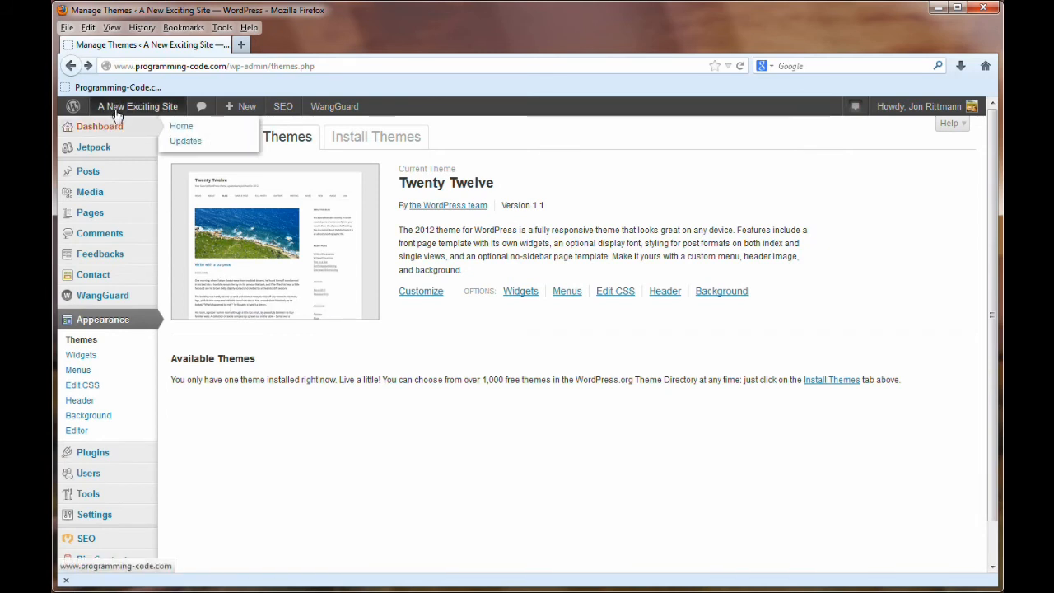
pyautogui.moveTo(116, 111)
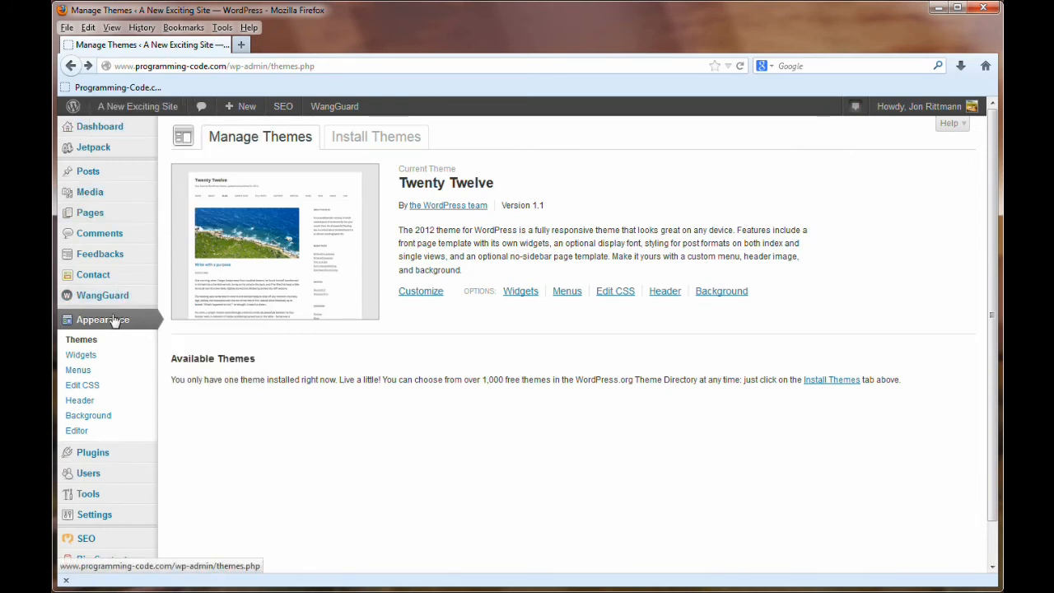
pyautogui.click(89, 345)
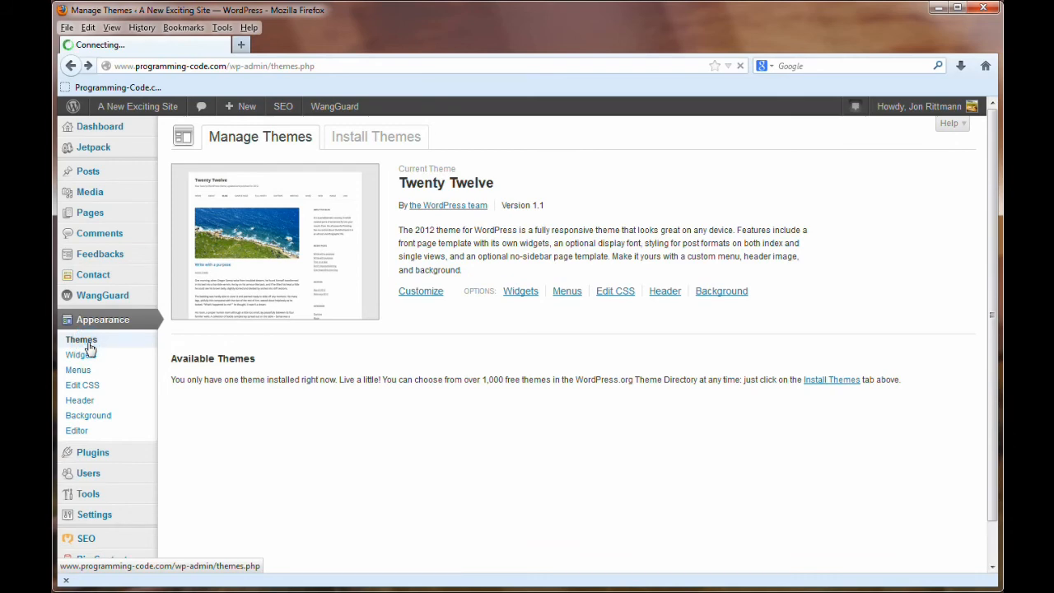
pyautogui.click(412, 298)
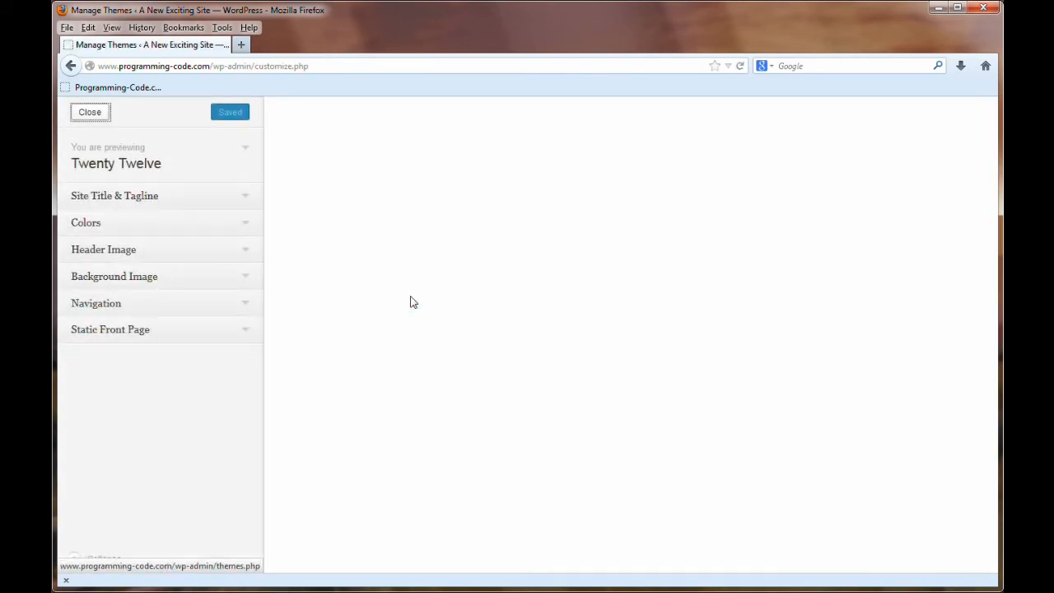
pyautogui.click(248, 332)
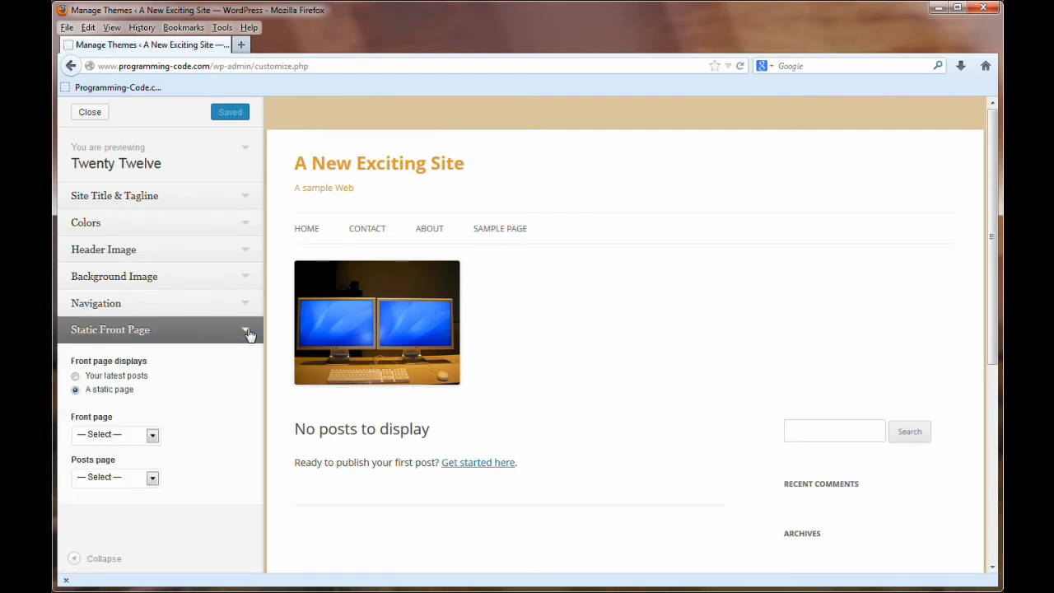
pyautogui.click(140, 378)
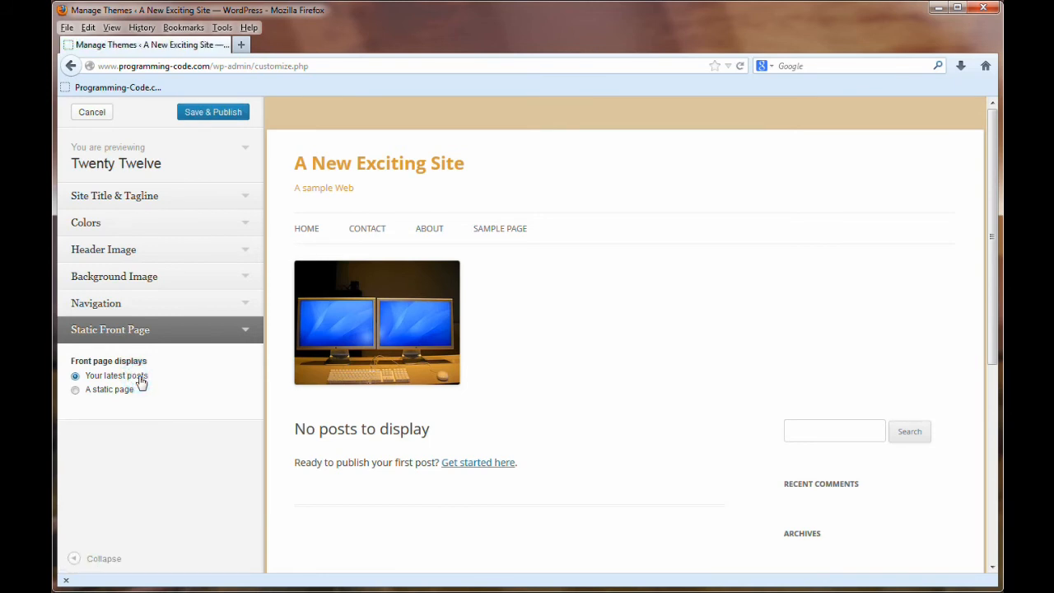
pyautogui.click(231, 111)
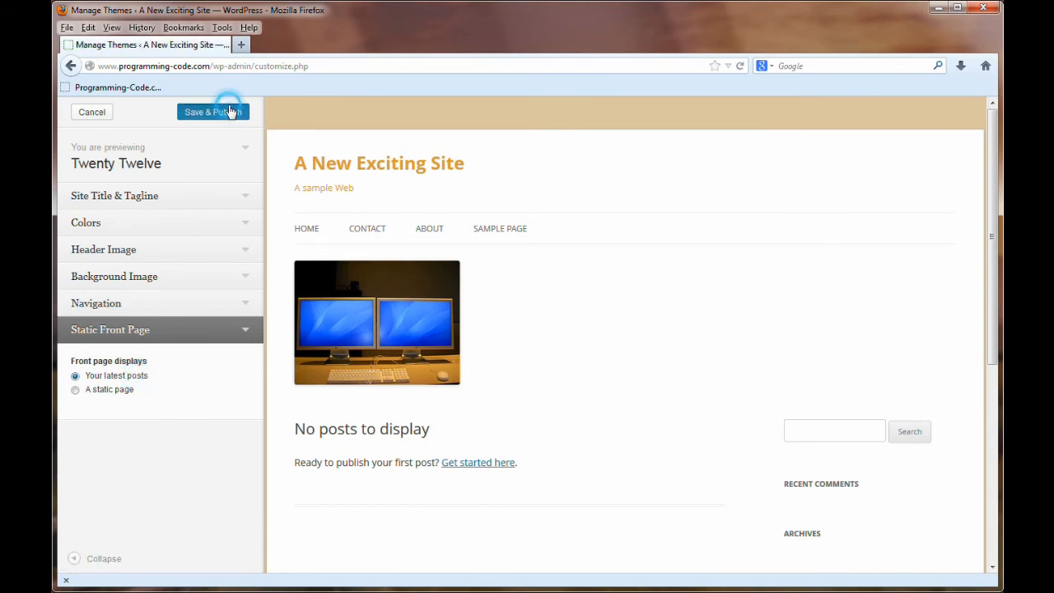
pyautogui.click(91, 113)
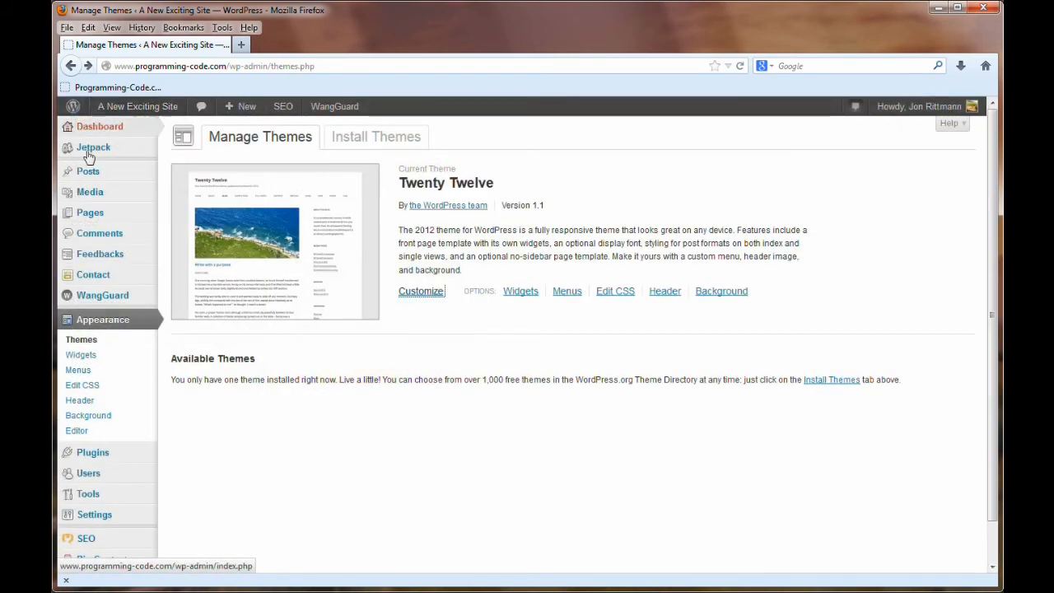
# Start a new post titled "Our First Post" with the body text "This is our first exciting post".
pyautogui.moveTo(105, 172)
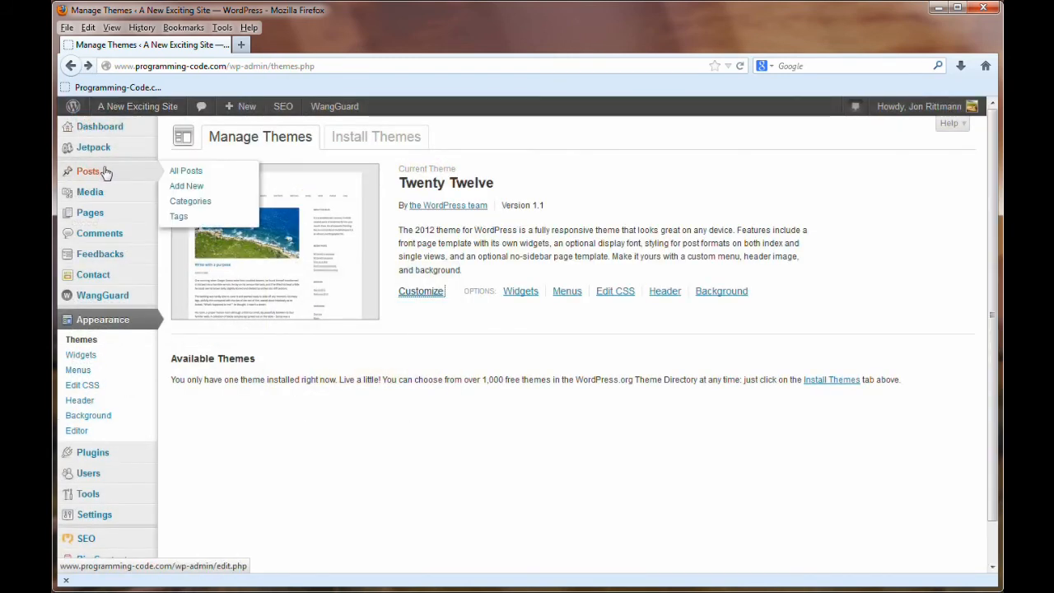
pyautogui.click(187, 186)
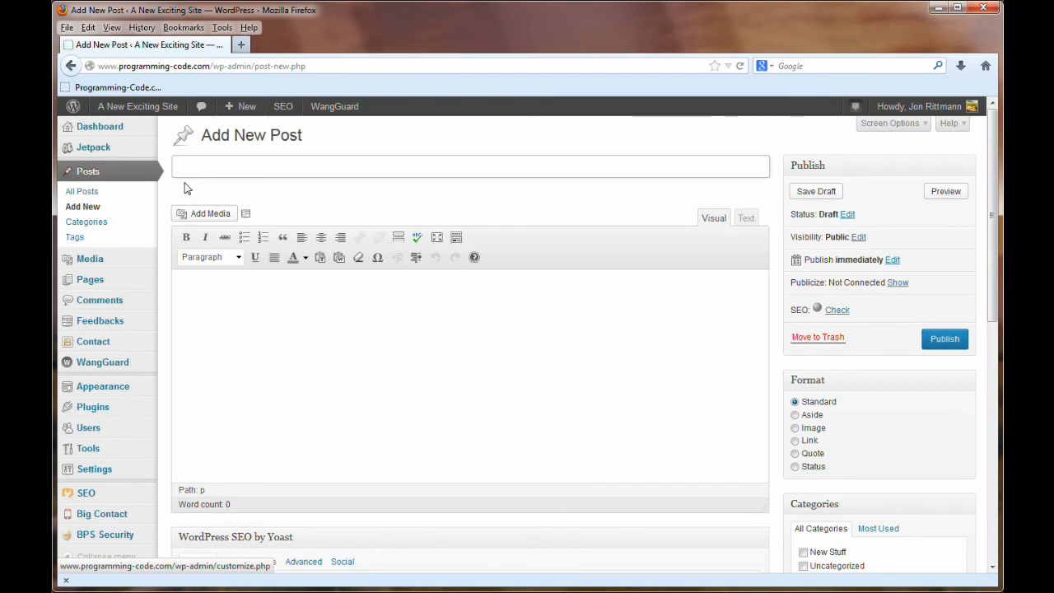
pyautogui.write('Our First Post')
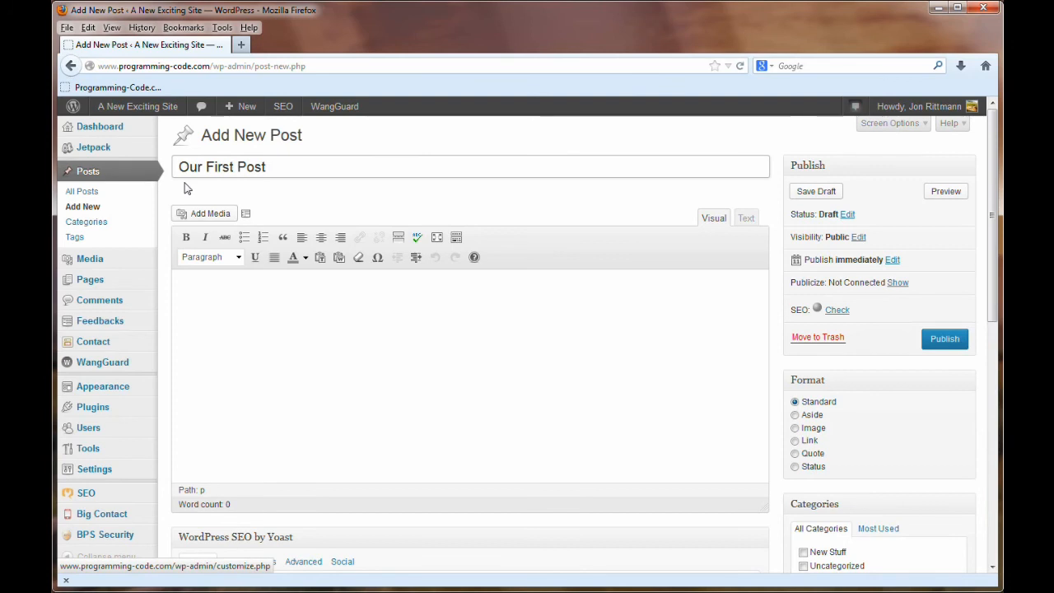
pyautogui.press('Tab')
pyautogui.write('This')
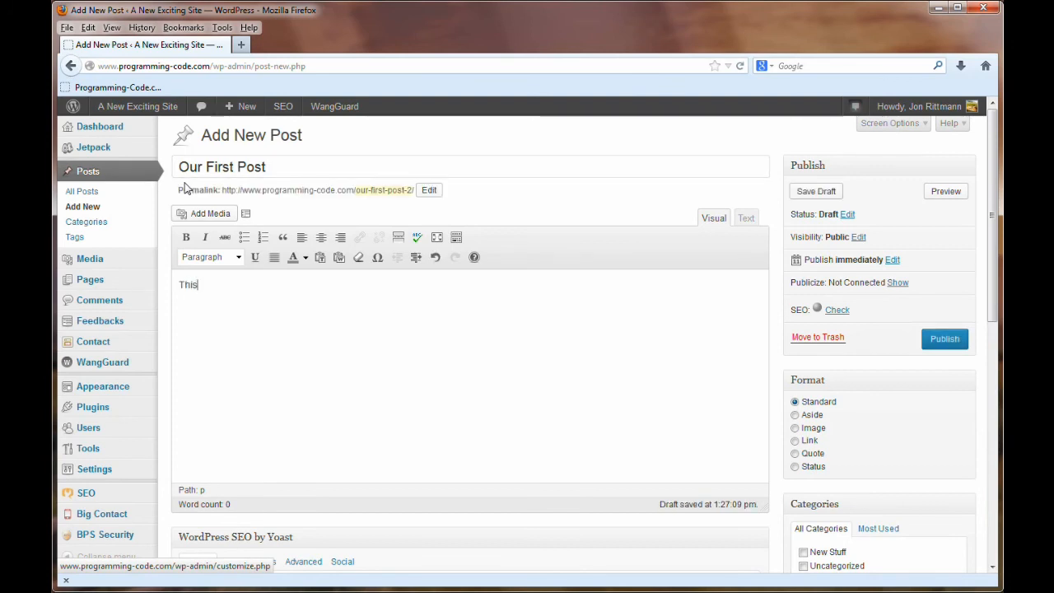
pyautogui.write(' is our ')
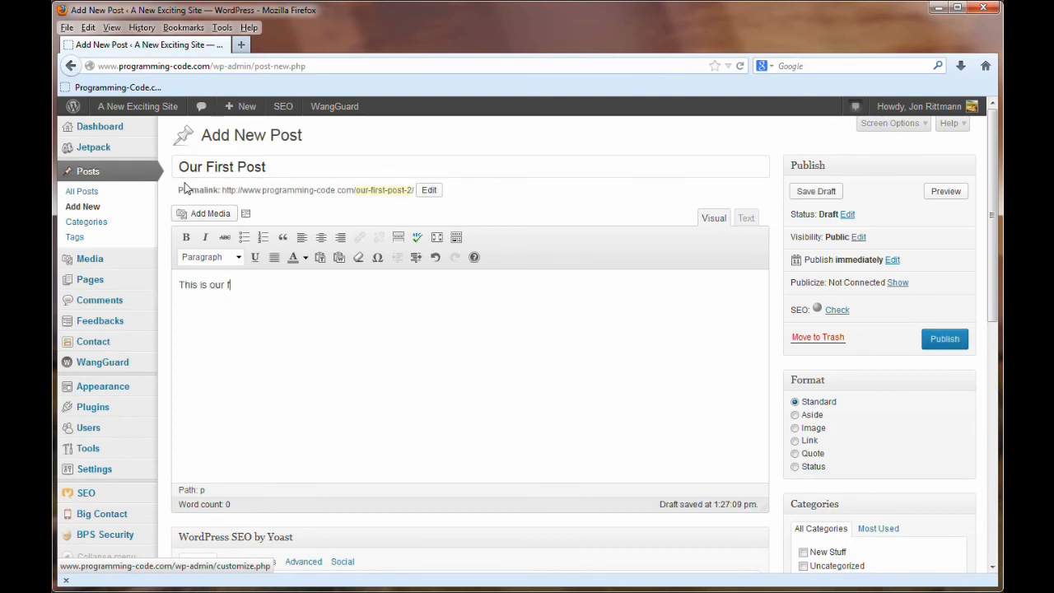
pyautogui.write('first exciting post')
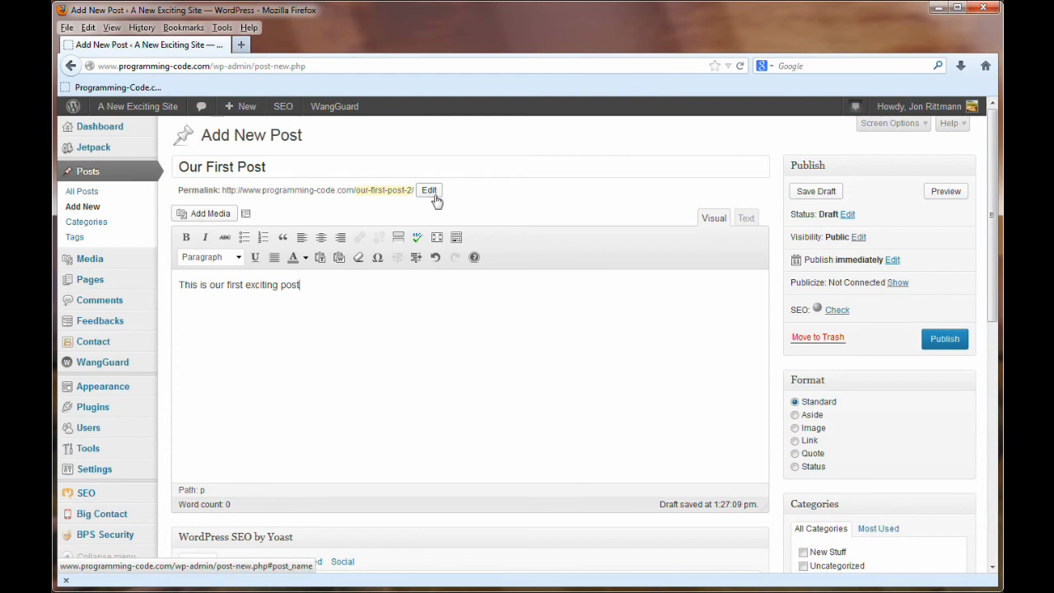
# Add a new category named "New Posts" to the post and publish the post.
pyautogui.moveTo(986, 299); pyautogui.dragTo(998, 340)
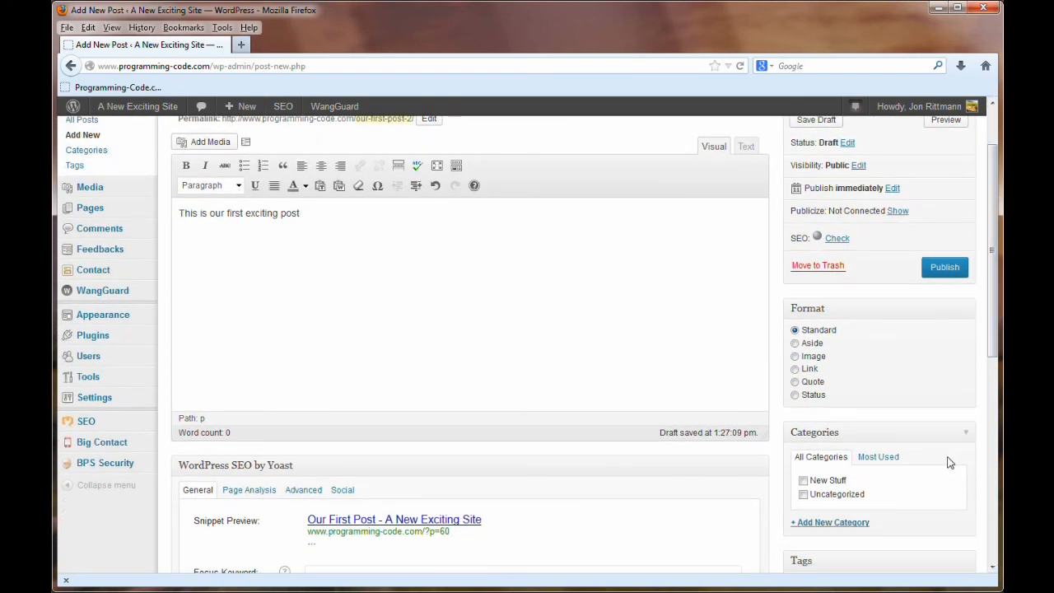
pyautogui.click(835, 525)
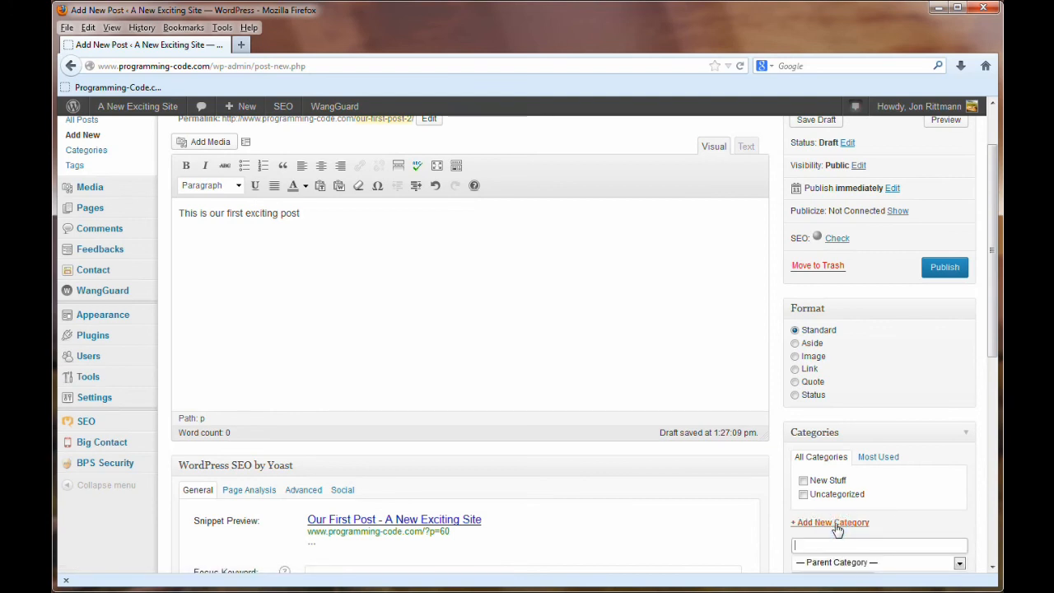
pyautogui.write('New Posts')
pyautogui.scroll(-1, 988, 341)
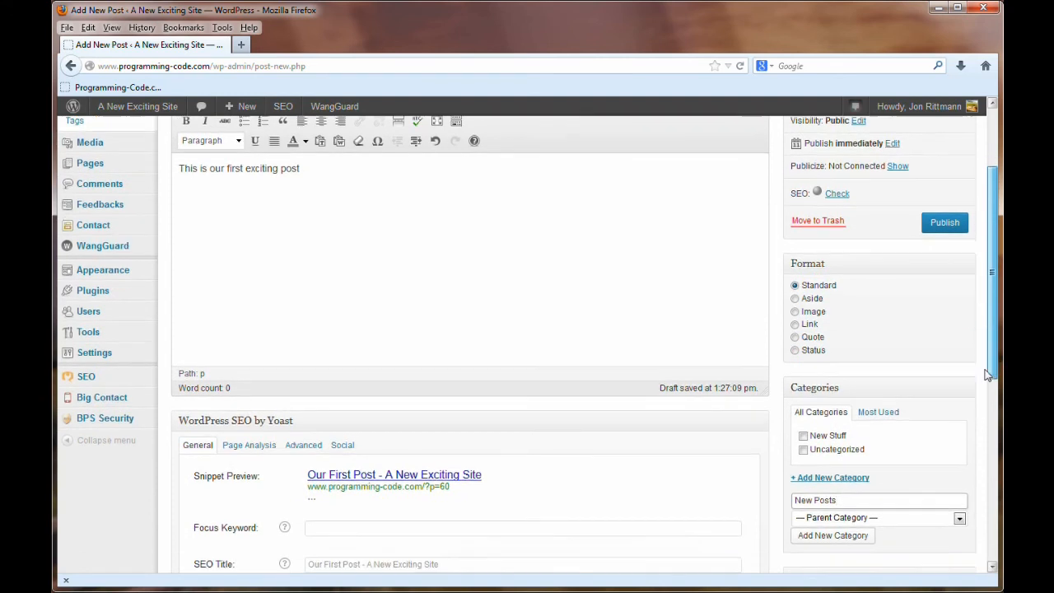
pyautogui.click(837, 537)
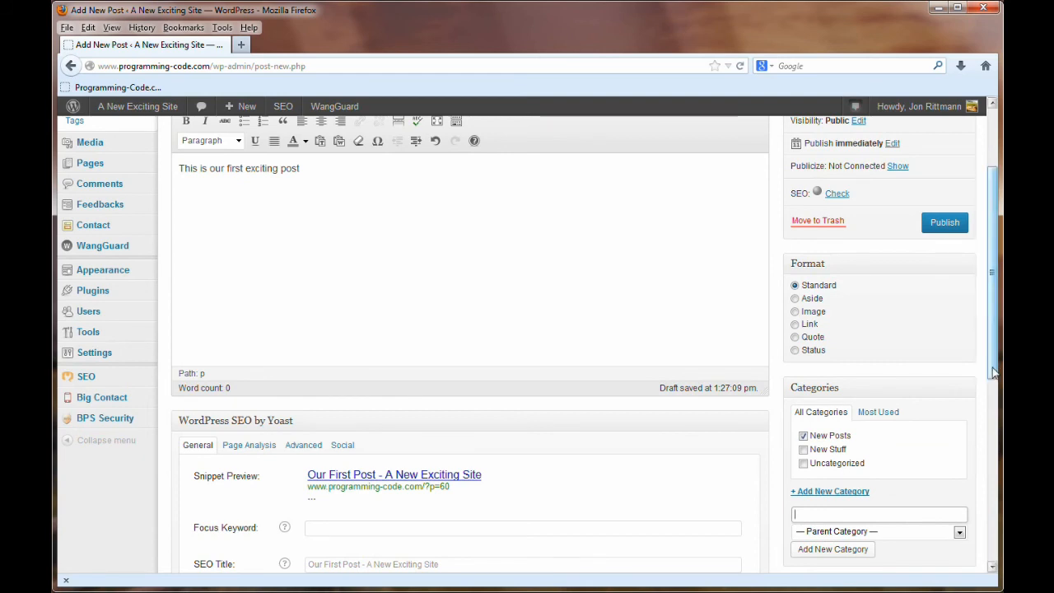
pyautogui.moveTo(999, 375); pyautogui.dragTo(993, 347)
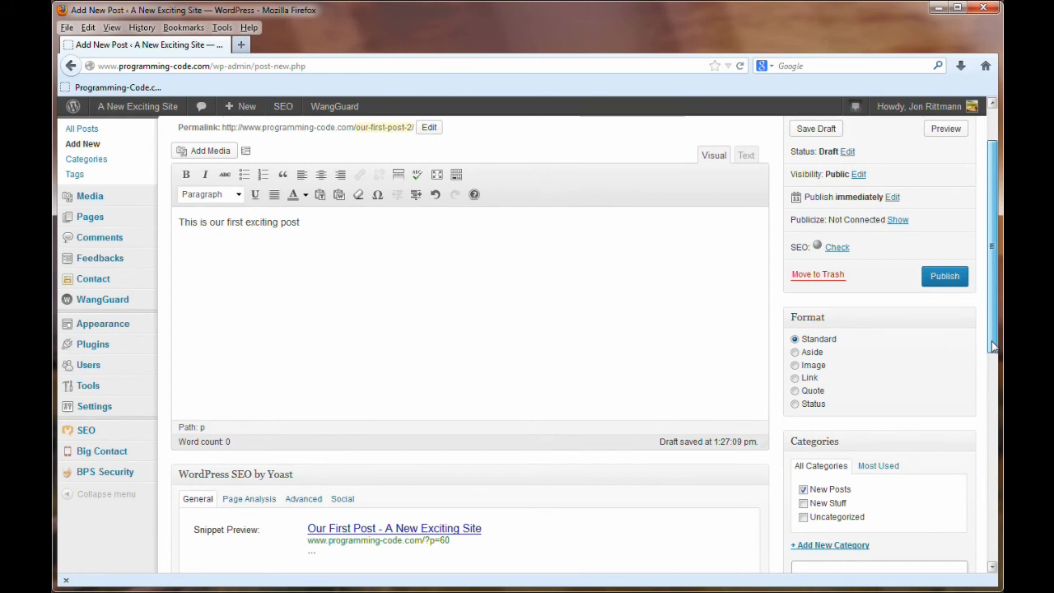
pyautogui.click(945, 277)
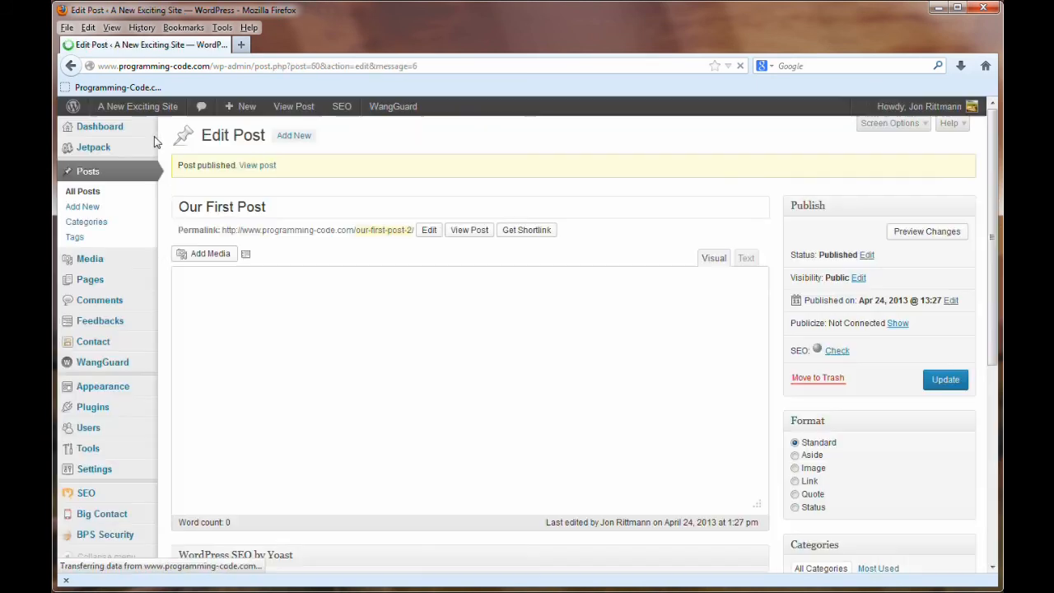
# Examine the published post and sidebar on the live home page and return to the dashboard.
pyautogui.click(129, 109)
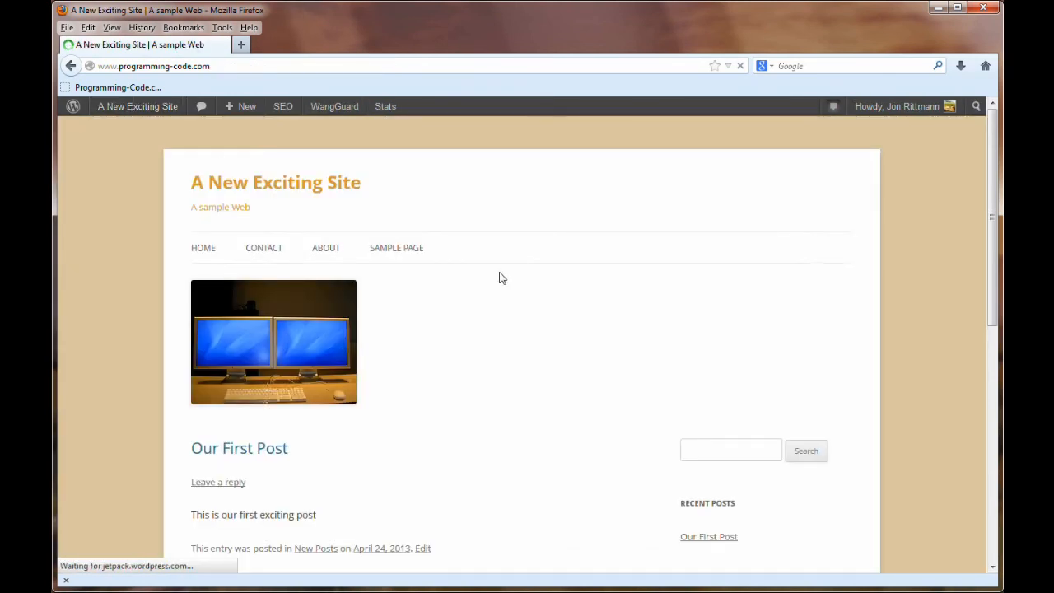
pyautogui.moveTo(988, 237); pyautogui.dragTo(972, 282)
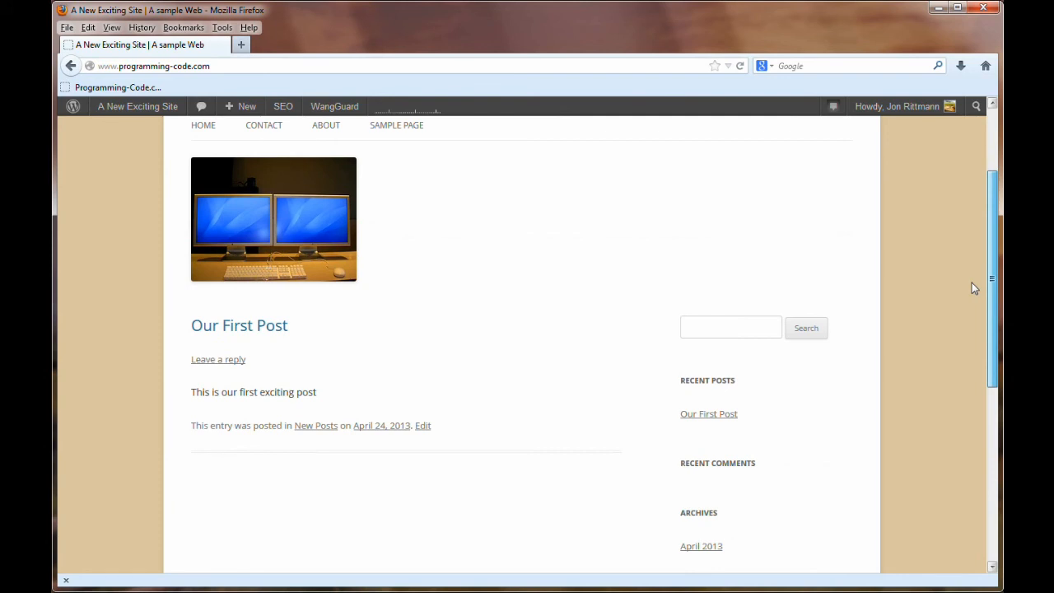
pyautogui.moveTo(971, 282); pyautogui.dragTo(973, 257)
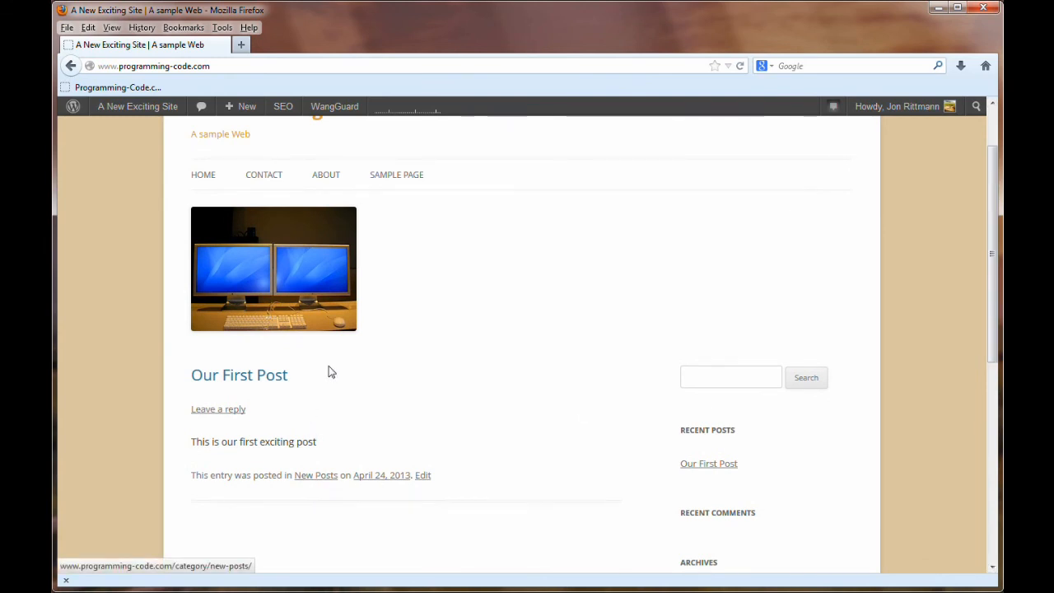
pyautogui.moveTo(992, 269); pyautogui.dragTo(993, 218)
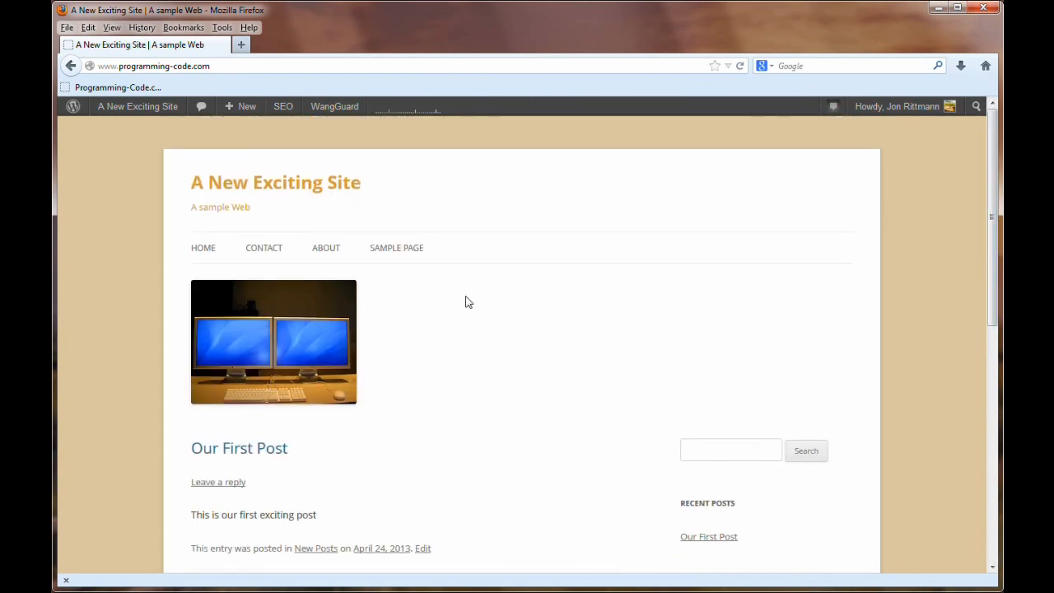
pyautogui.click(137, 107)
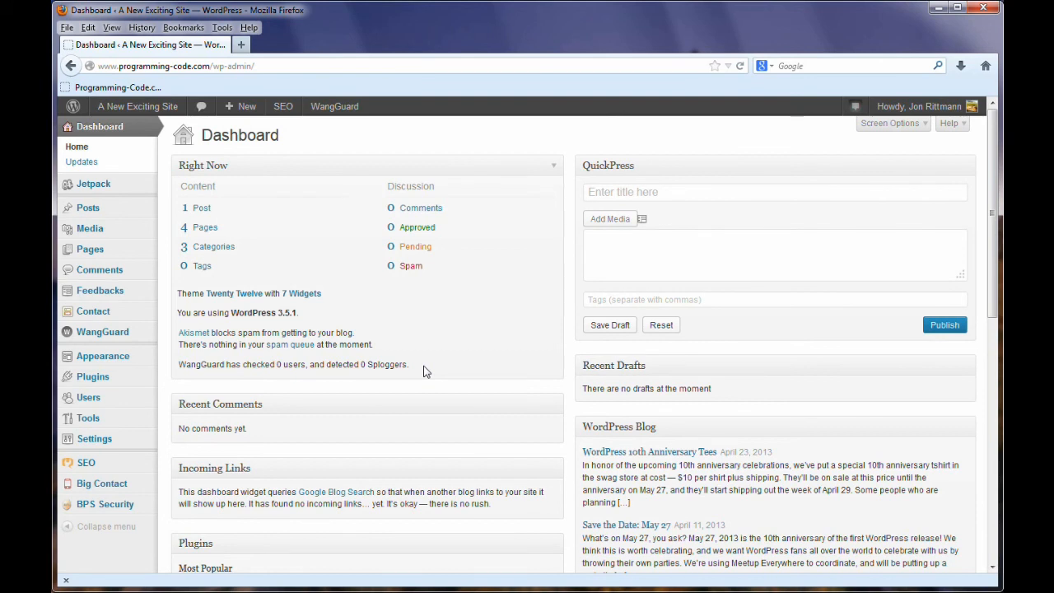
# Review the live site's home page, the Contact, About and Sample Page pages, and return to Home.
pyautogui.click(137, 109)
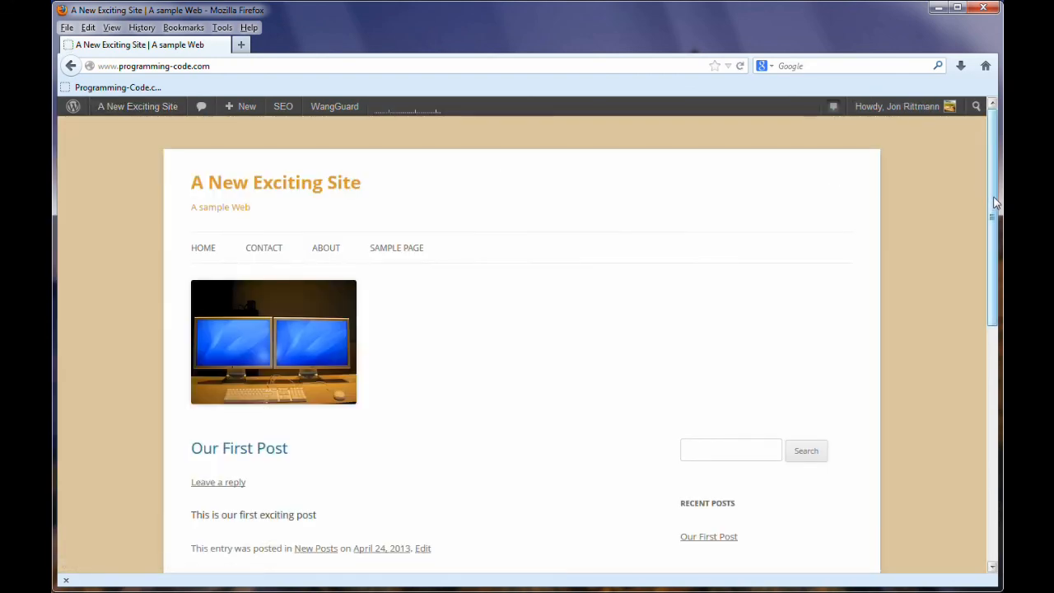
pyautogui.moveTo(995, 202)
pyautogui.mouseDown()
pyautogui.moveTo(980, 315)
pyautogui.moveTo(990, 219)
pyautogui.mouseUp()
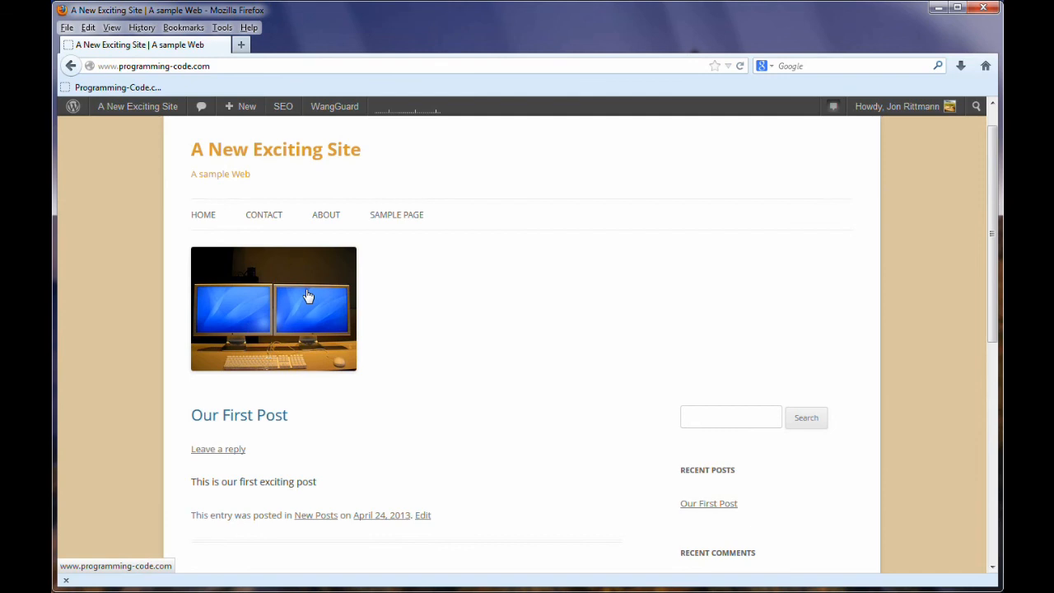
pyautogui.click(267, 216)
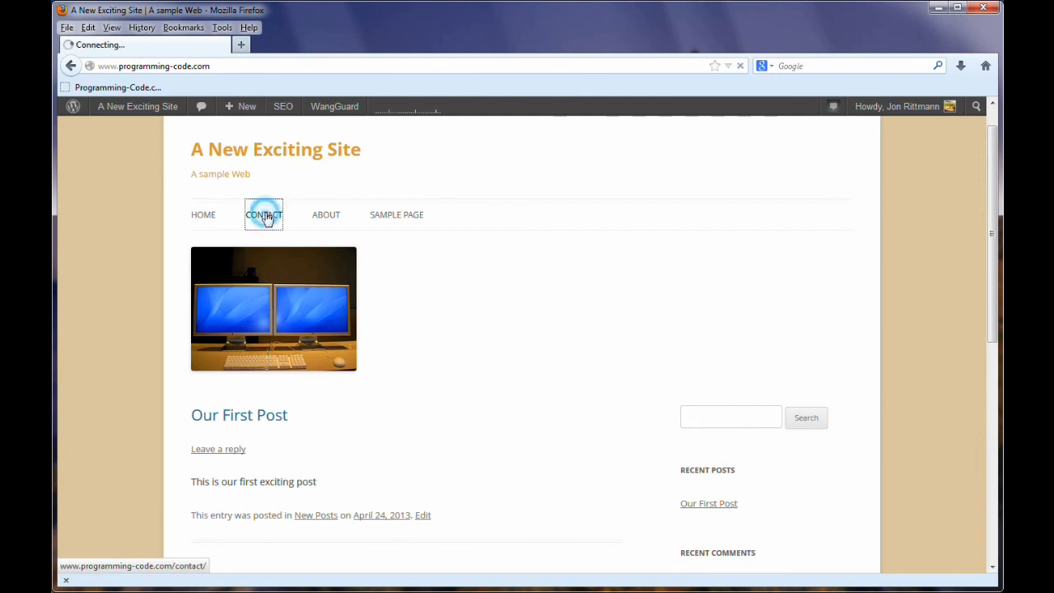
pyautogui.click(325, 216)
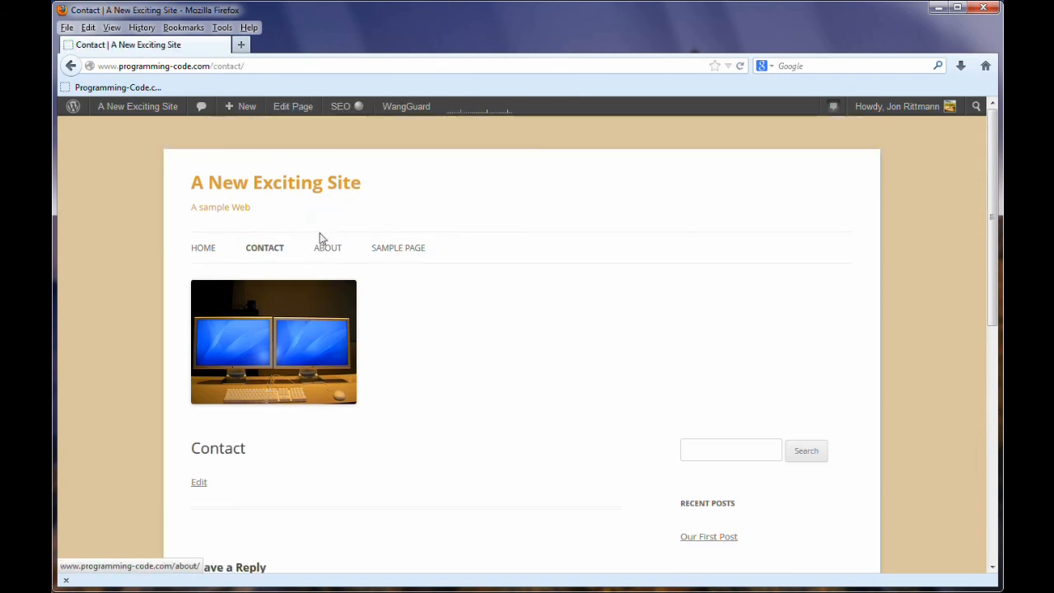
pyautogui.click(326, 247)
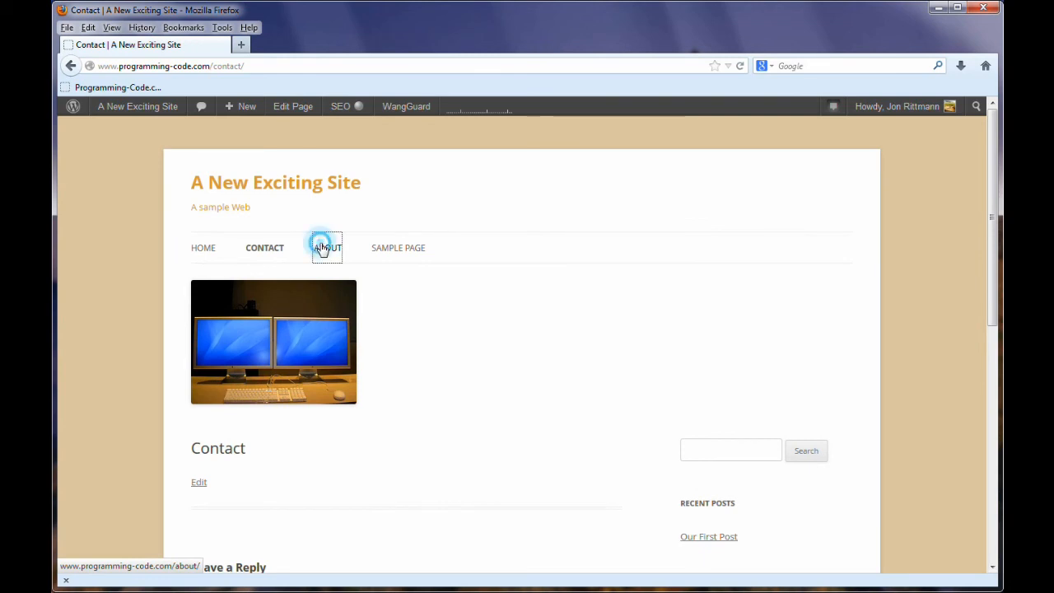
pyautogui.click(396, 251)
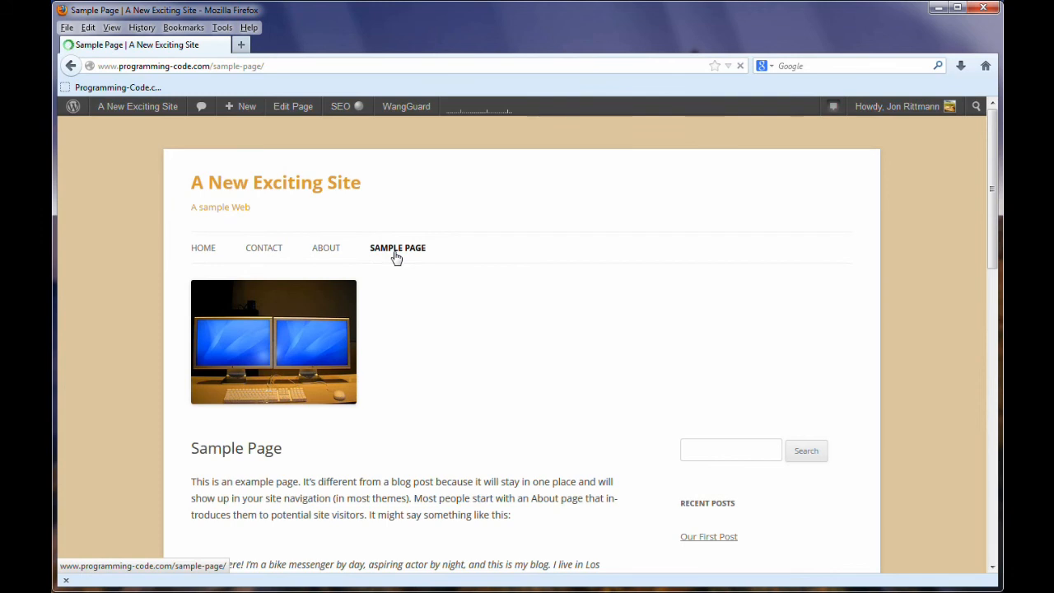
pyautogui.click(206, 251)
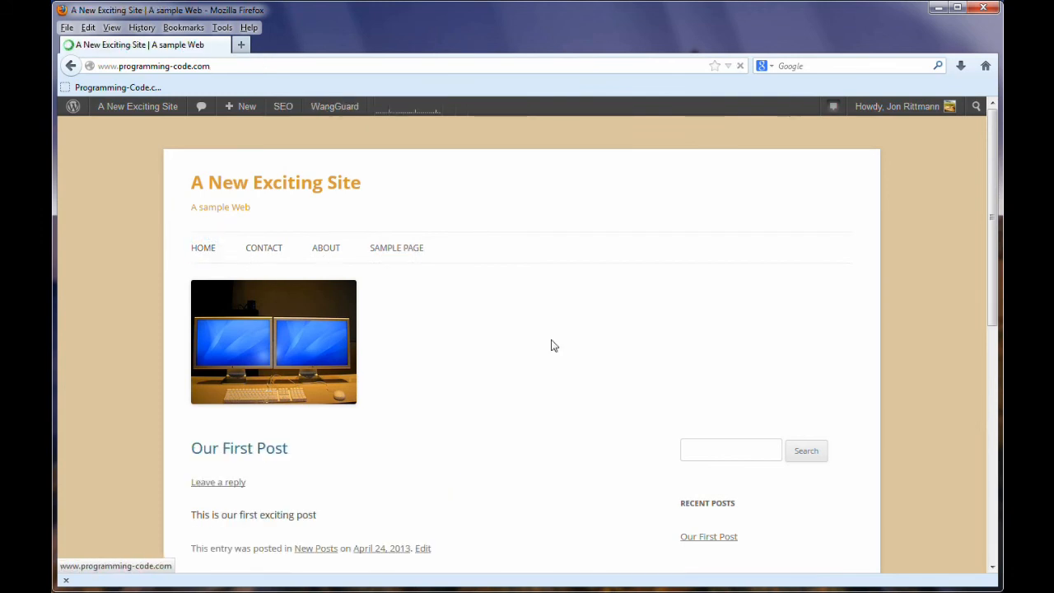